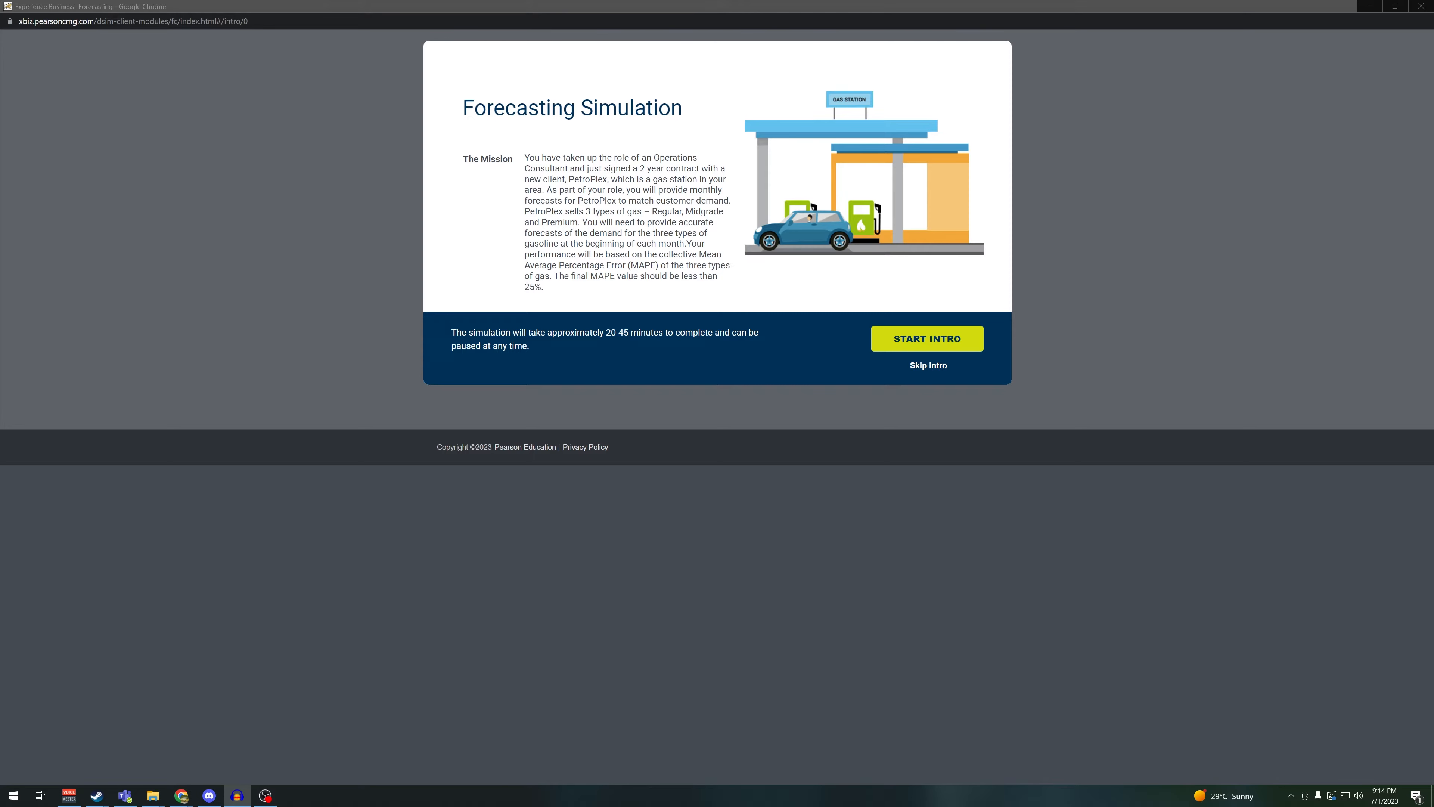
Start the Forecasting Simulation introduction and advance through its pages, including Keys to Success, to reach the dashboard
left_click(963, 334)
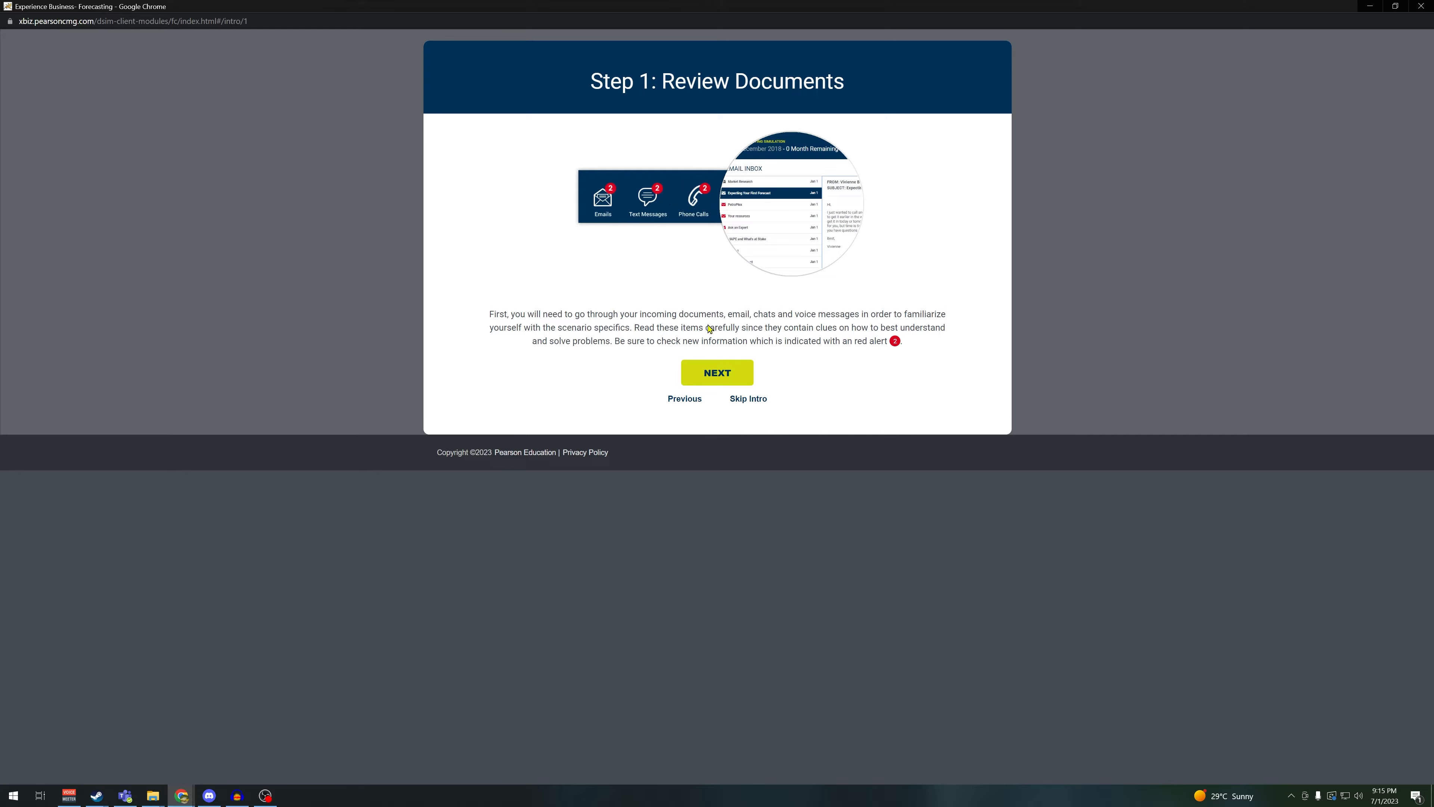
left_click(718, 377)
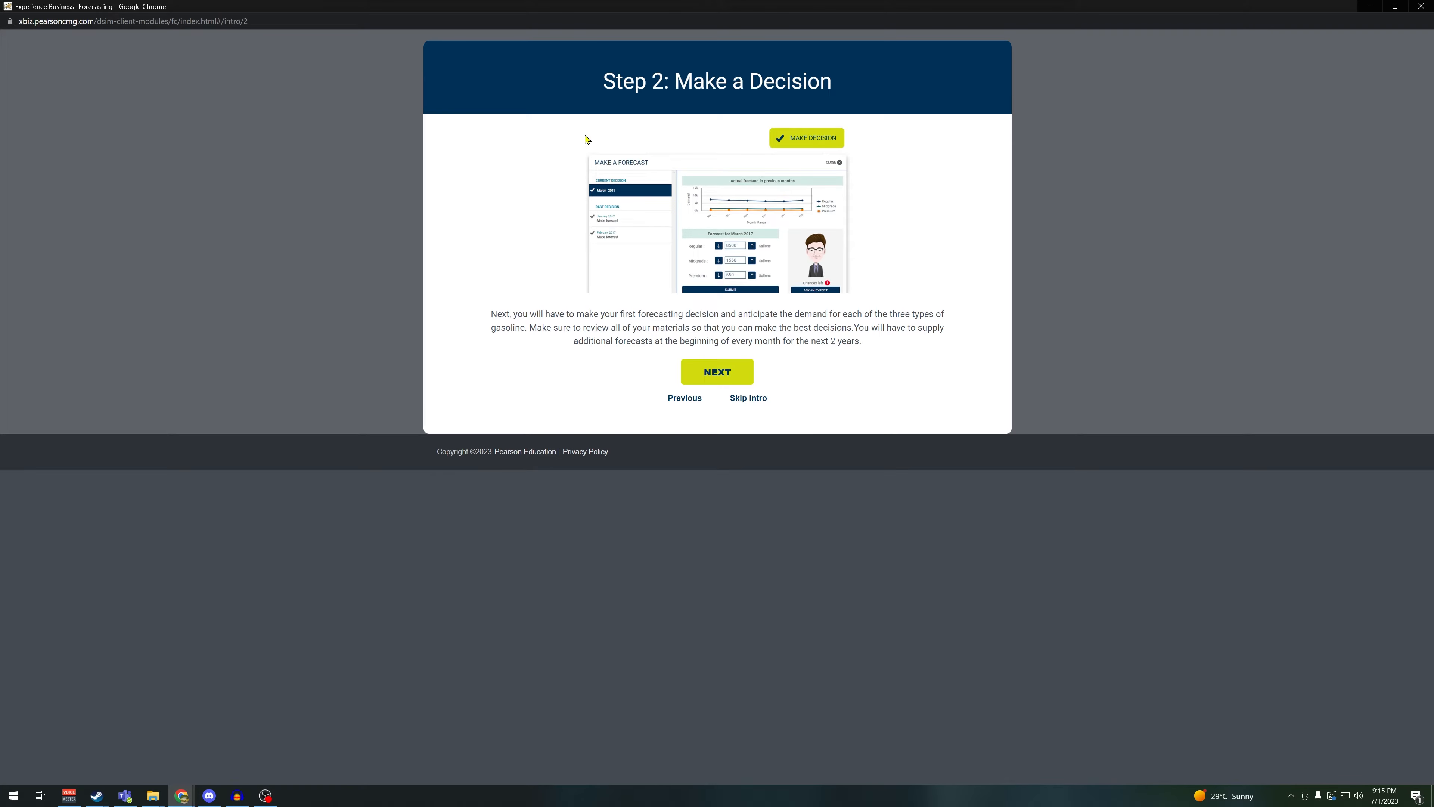
left_click(721, 377)
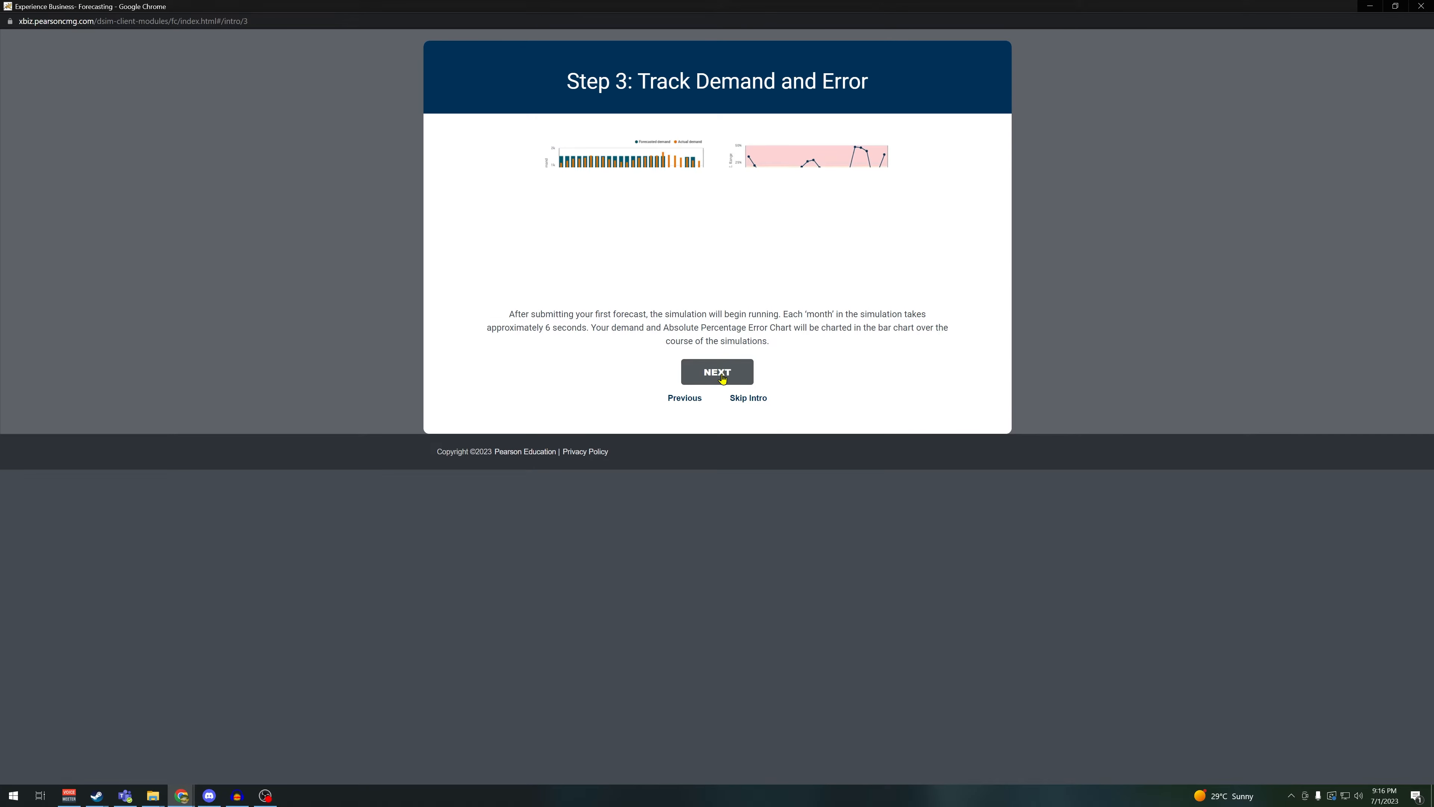
left_click(750, 377)
left_click(729, 387)
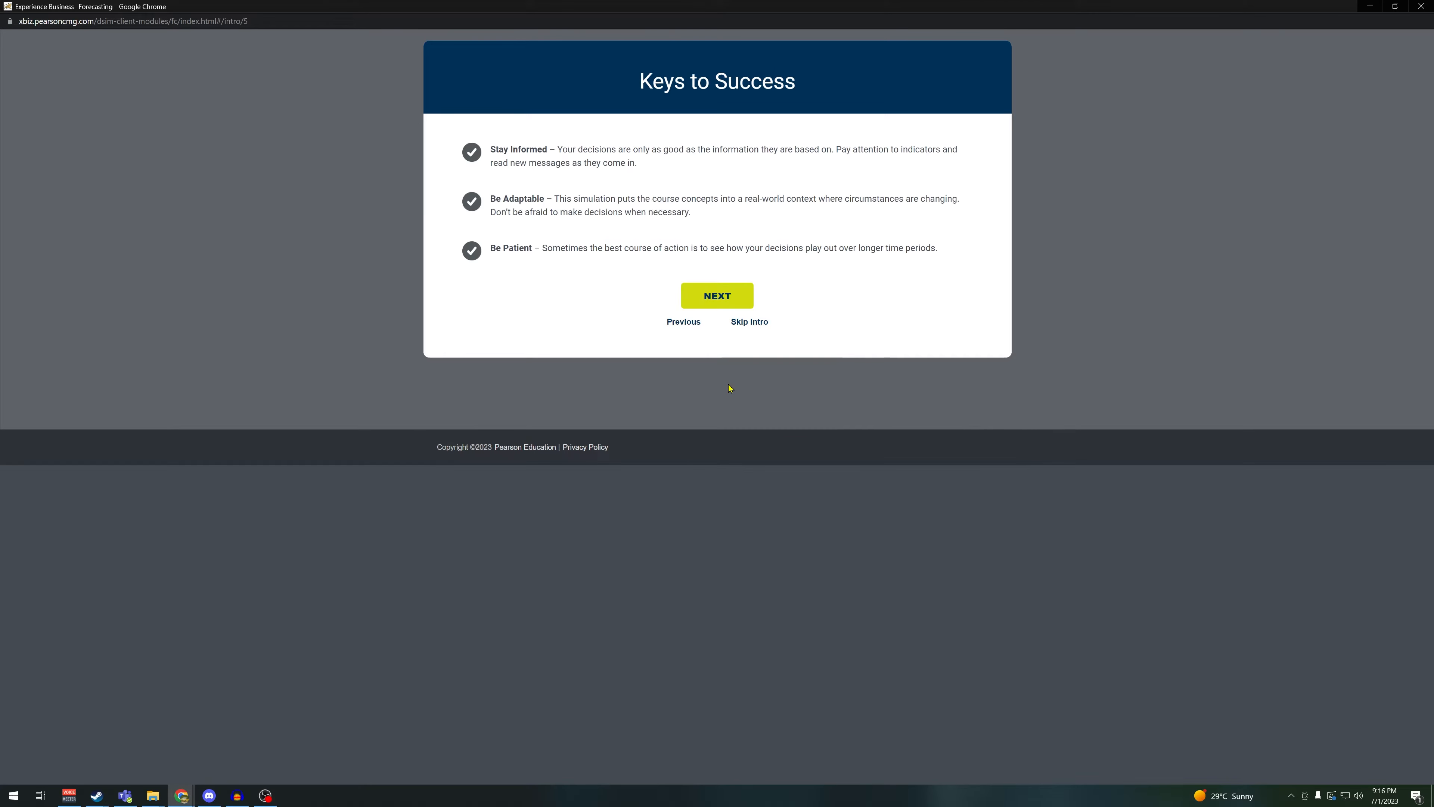
left_click(719, 296)
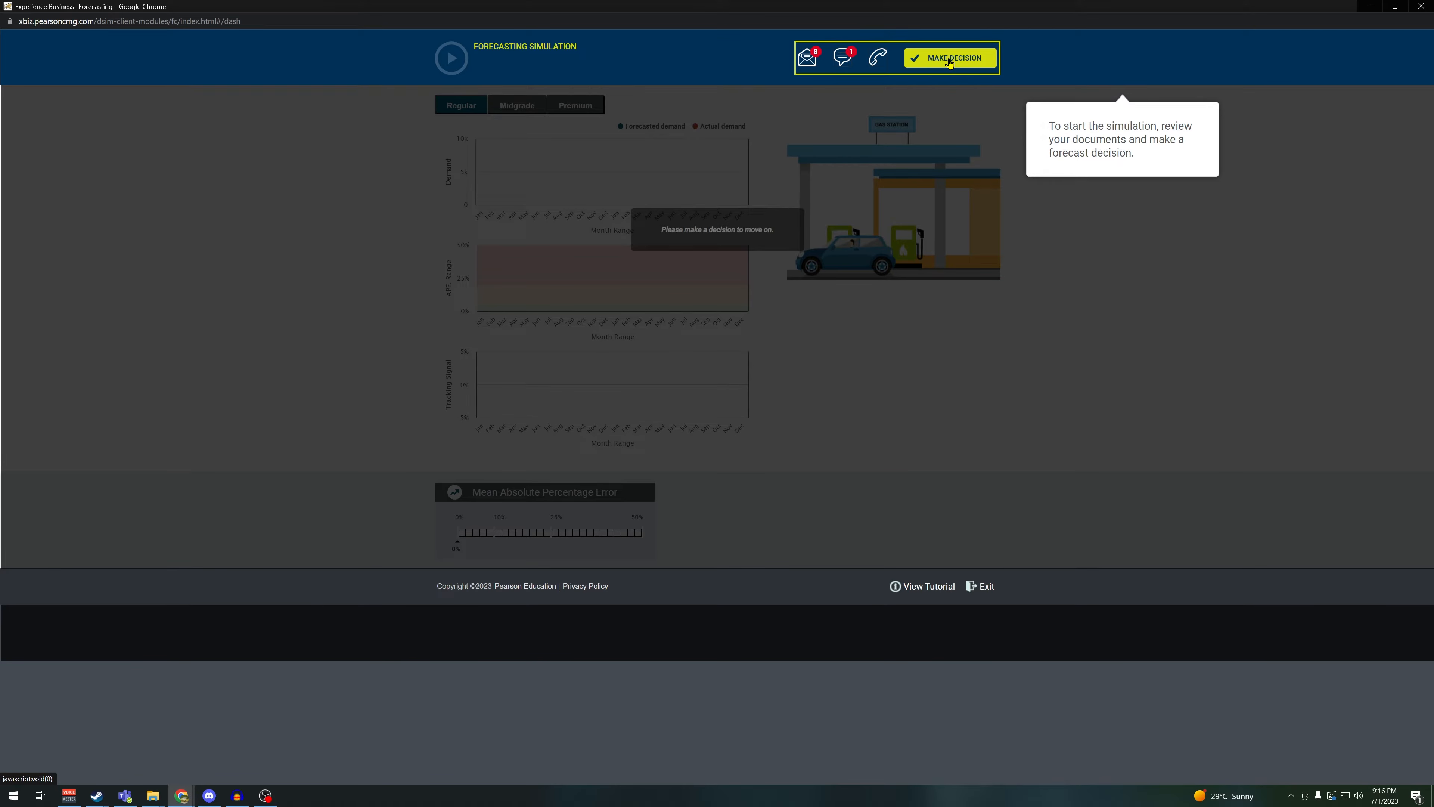
Read the inbox emails Ask an Expert, Welcome Aboard, Thanks and Market Research
left_click(950, 58)
left_click(568, 324)
left_click(570, 297)
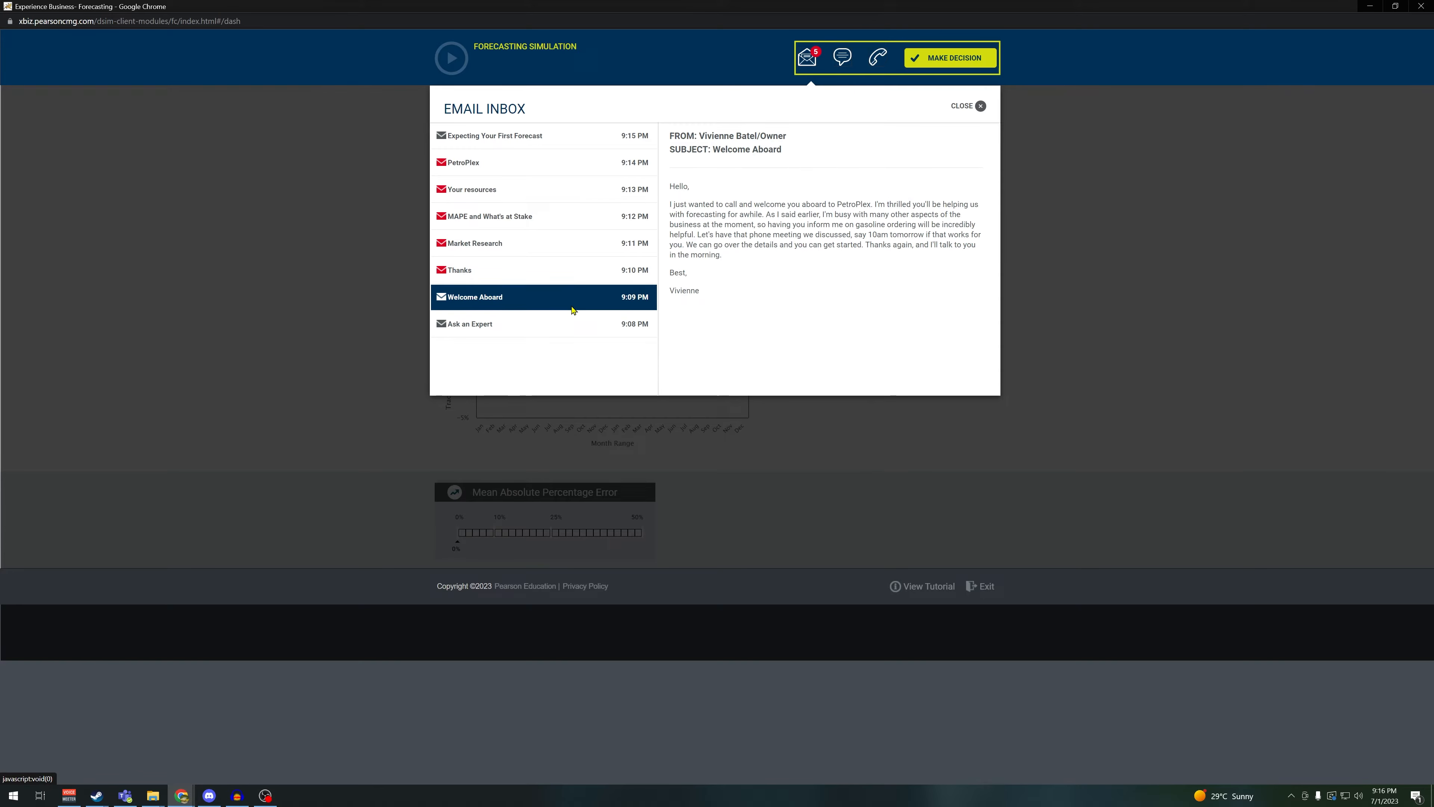
left_click(576, 270)
left_click(579, 246)
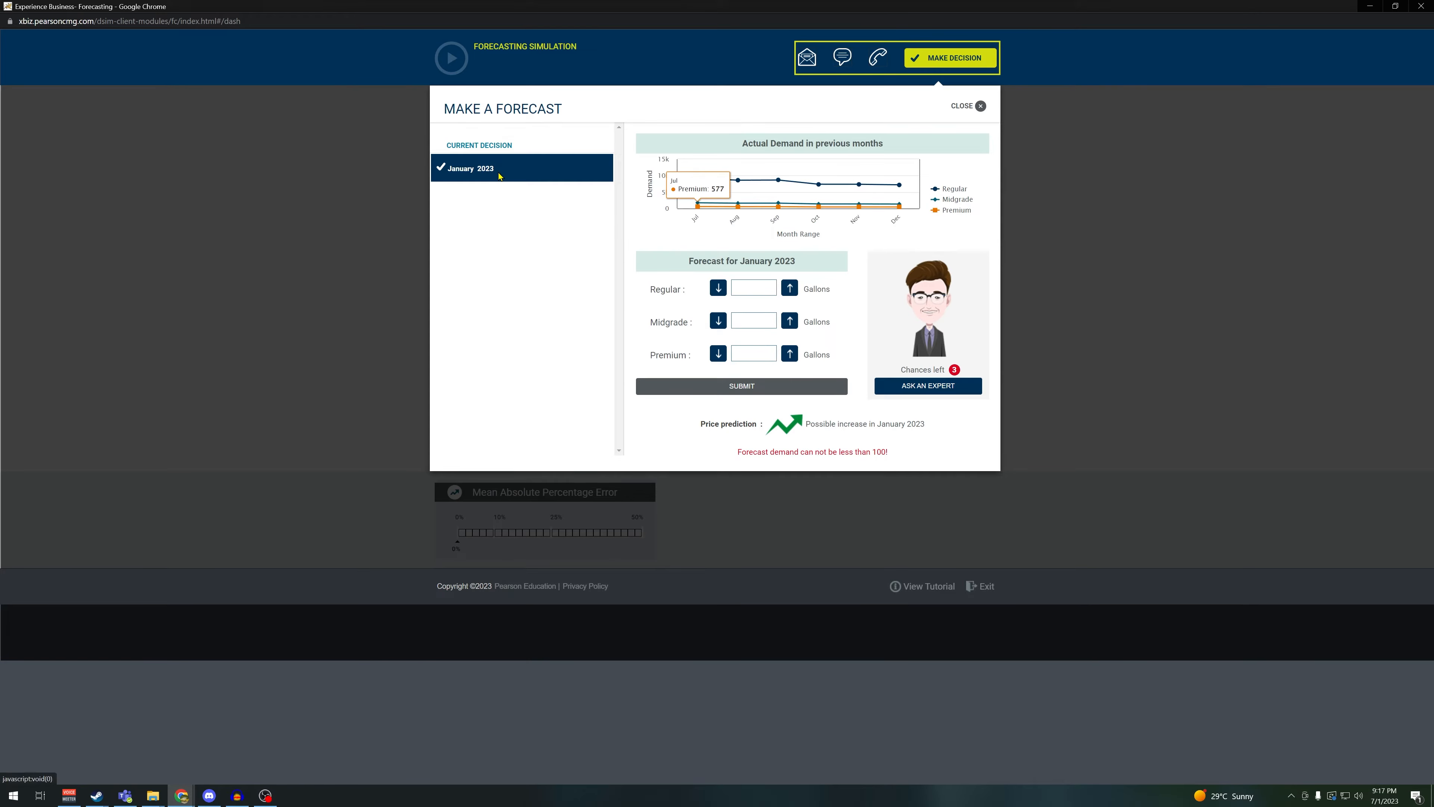
Check the previous months' demand chart in the January 2023 forecast and reread the Market Research email
mouse_move(704, 193)
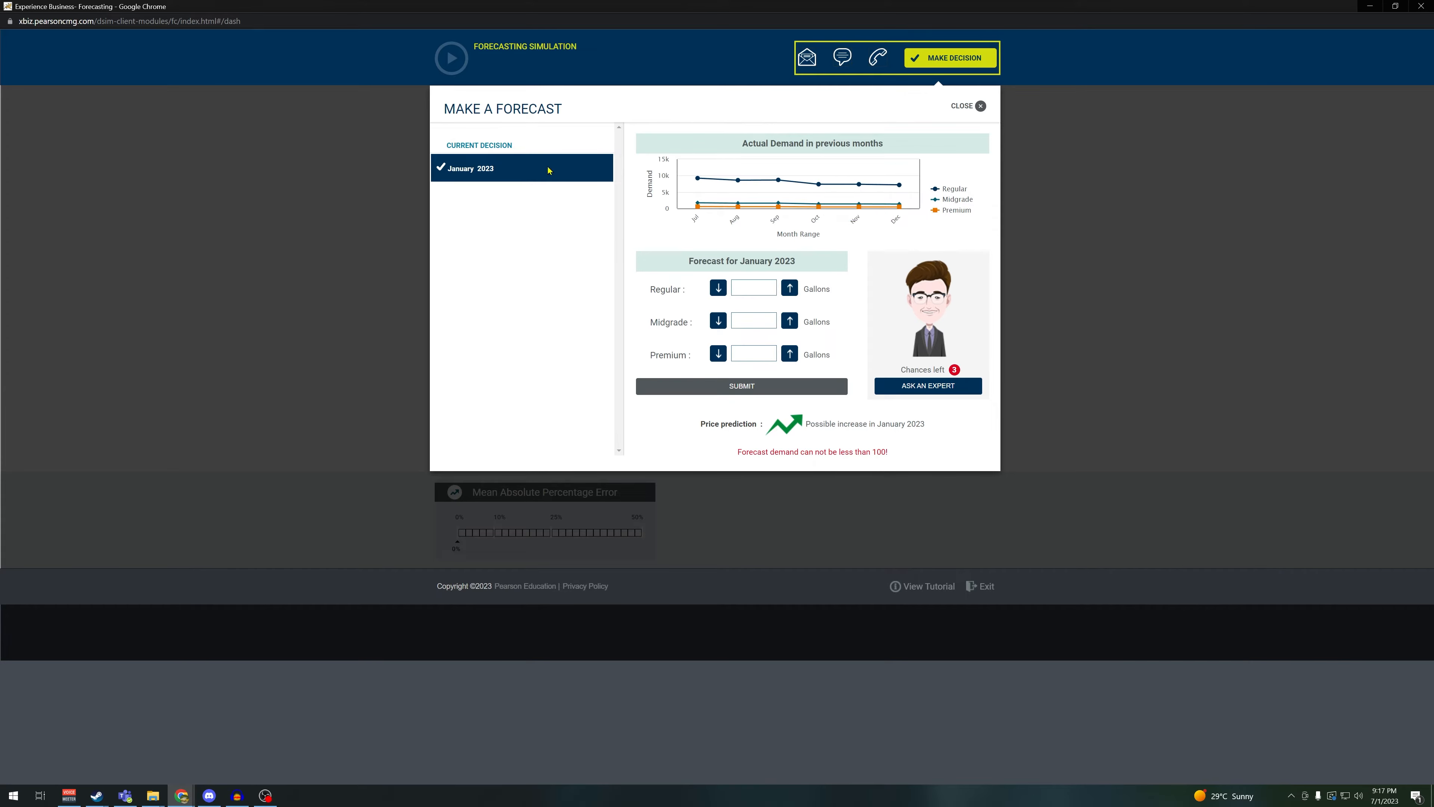
left_click(806, 57)
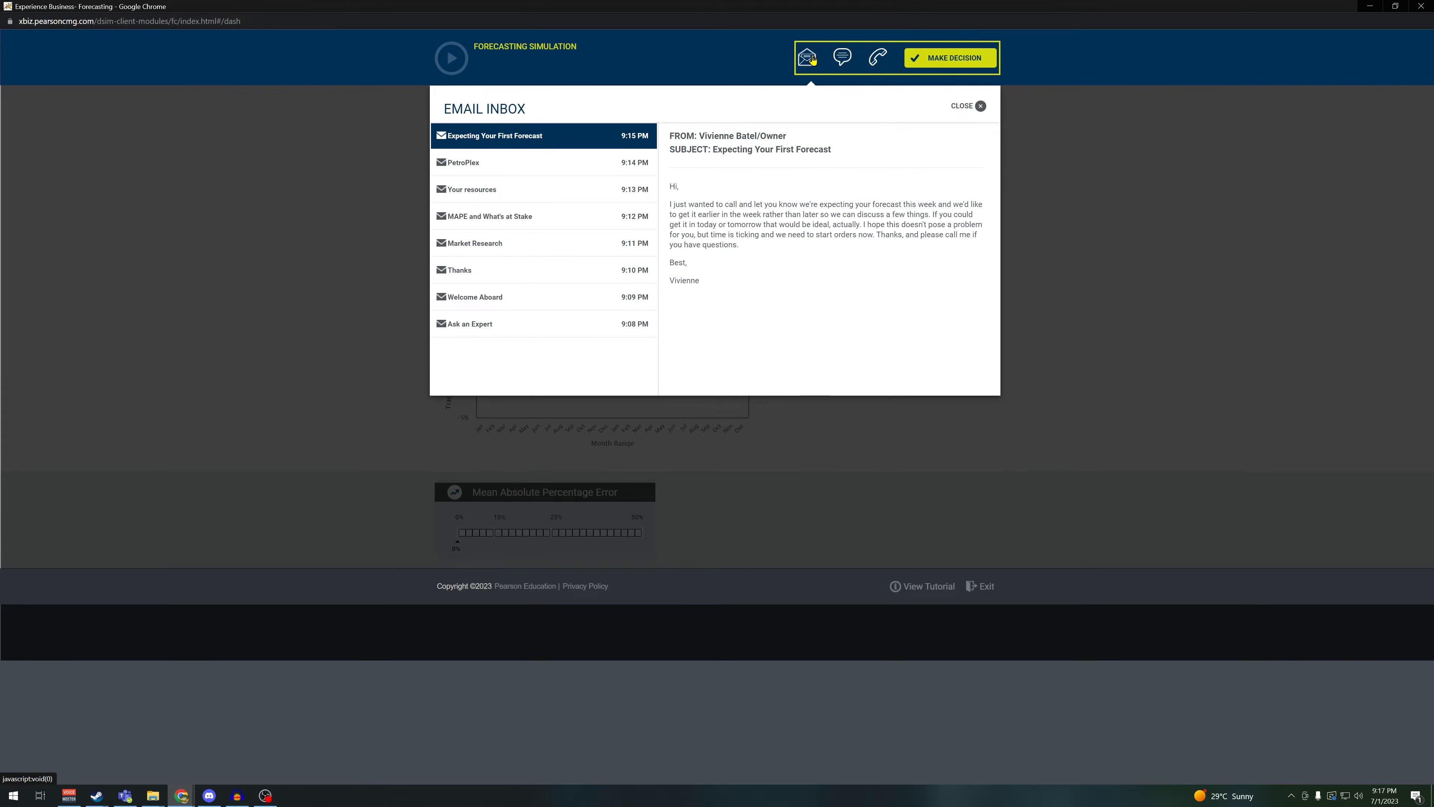
left_click(551, 241)
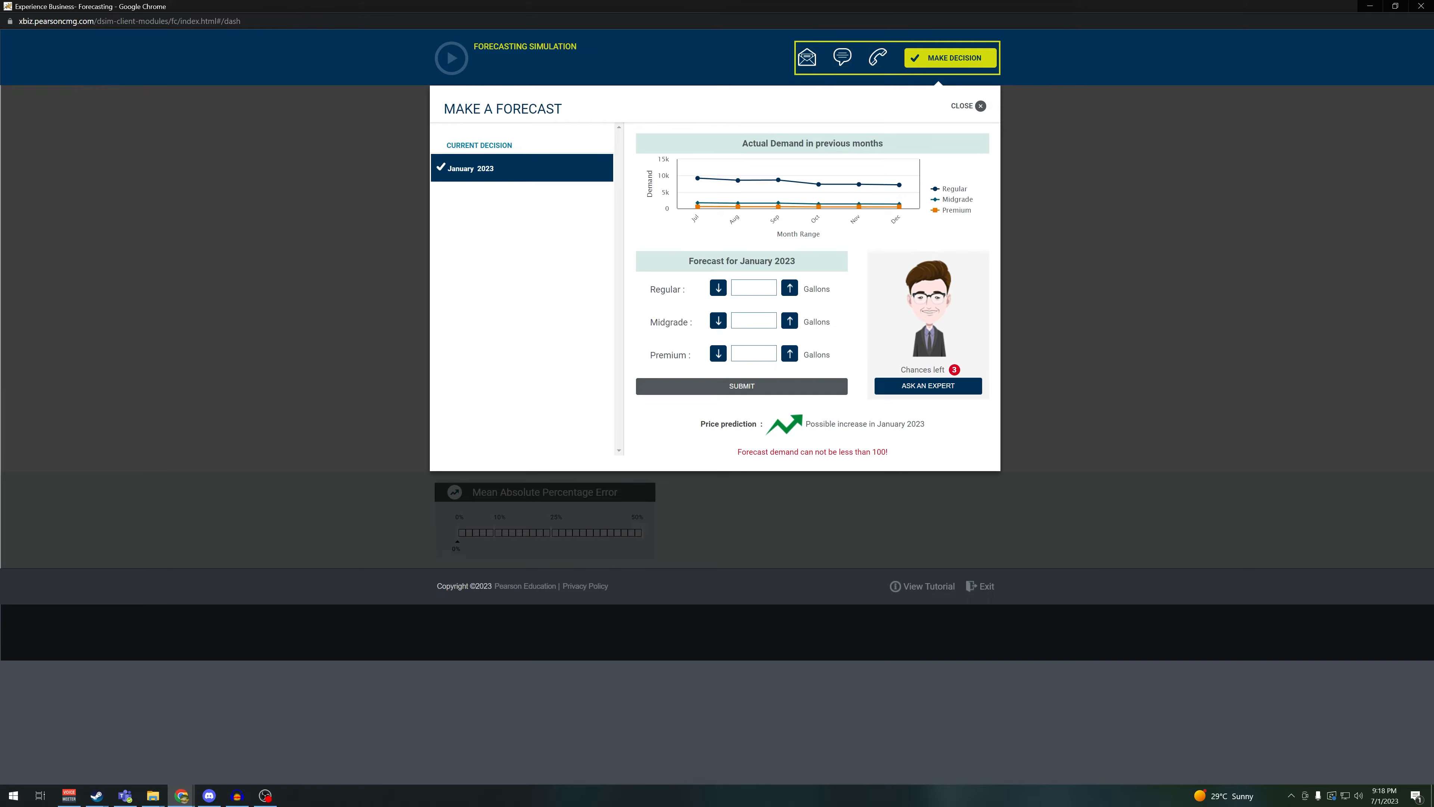
key("alt+Tab")
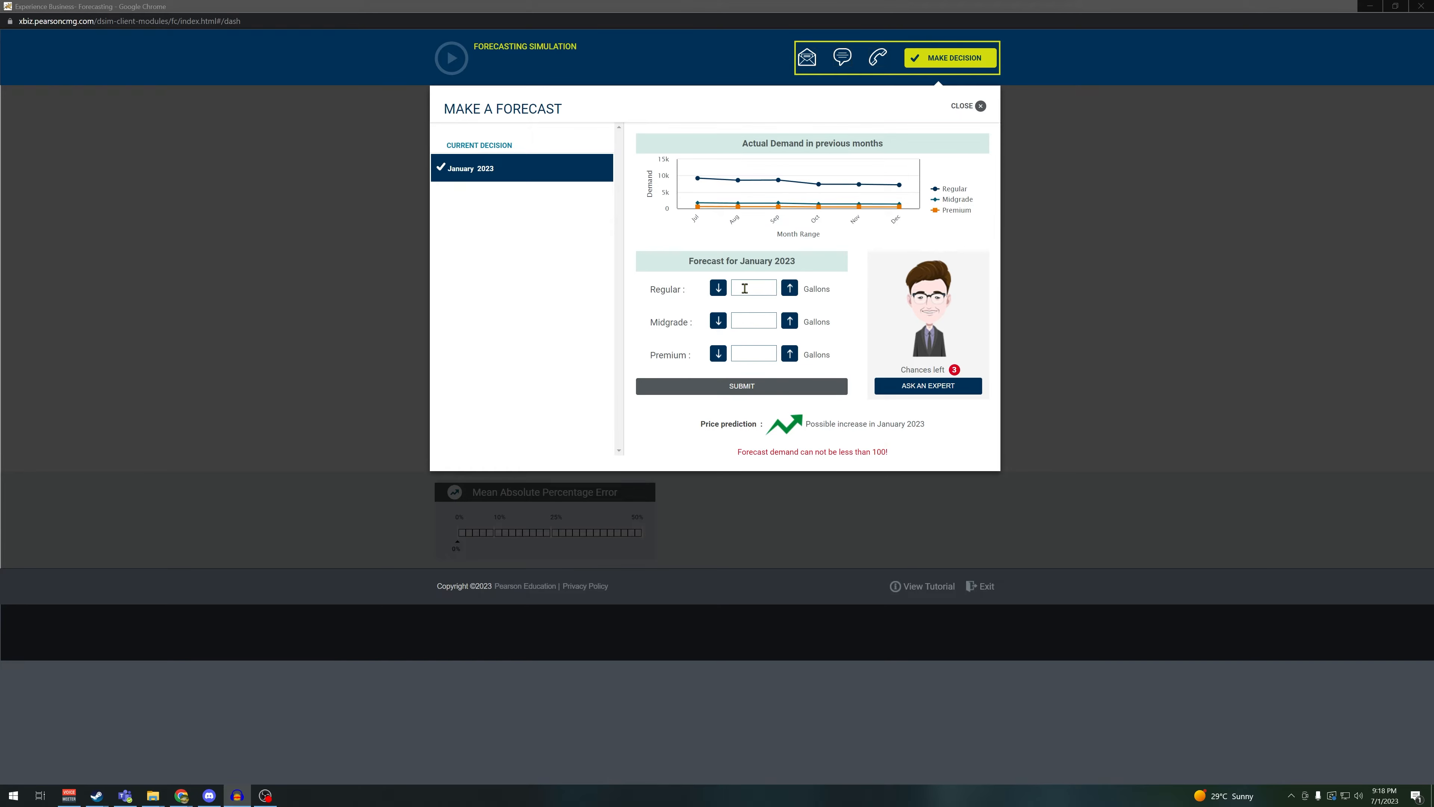
Submit the January 2023 forecast with Regular 7500, Midgrade 1150 and Premium 400 gallons, checking the demand history for each grade
mouse_move(899, 207)
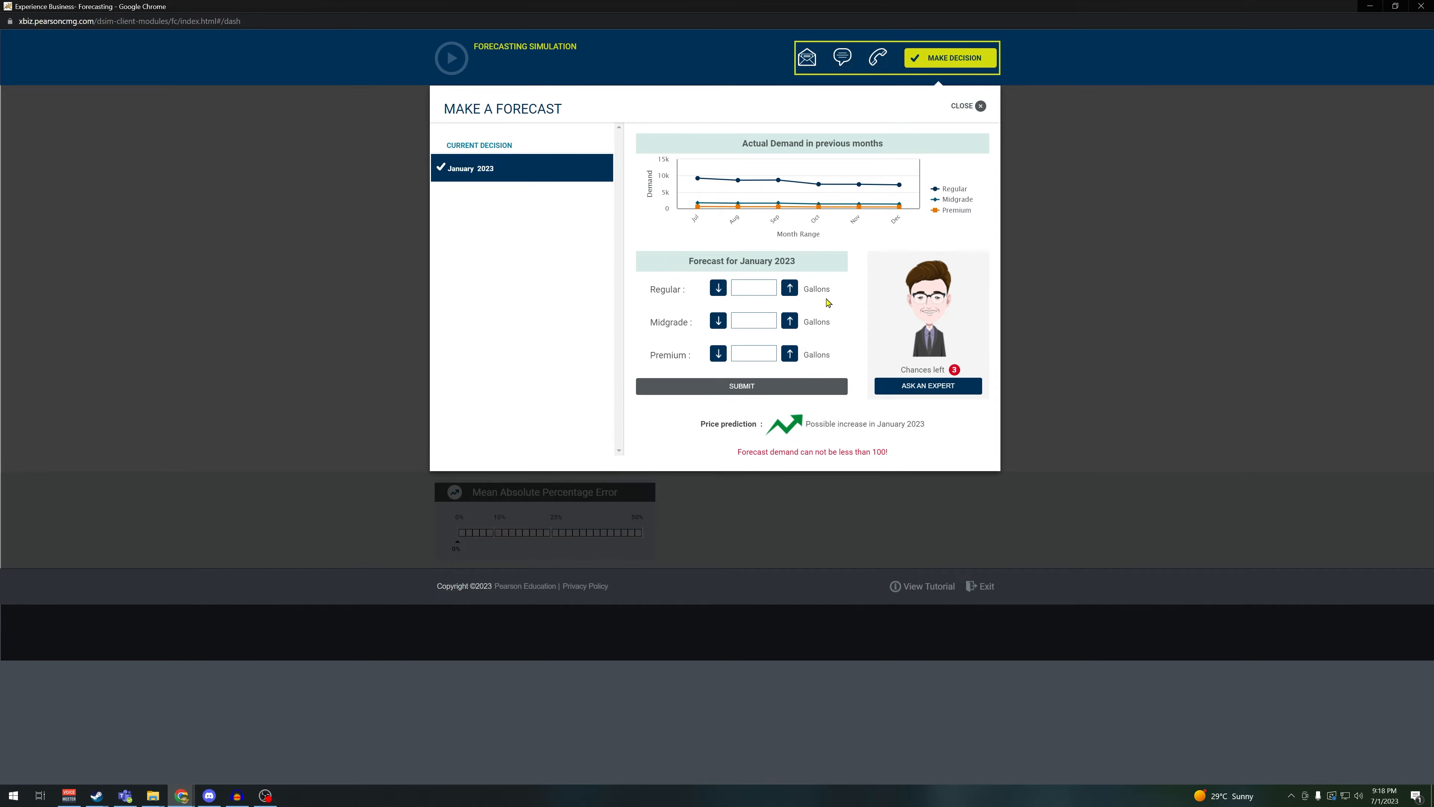
mouse_move(902, 208)
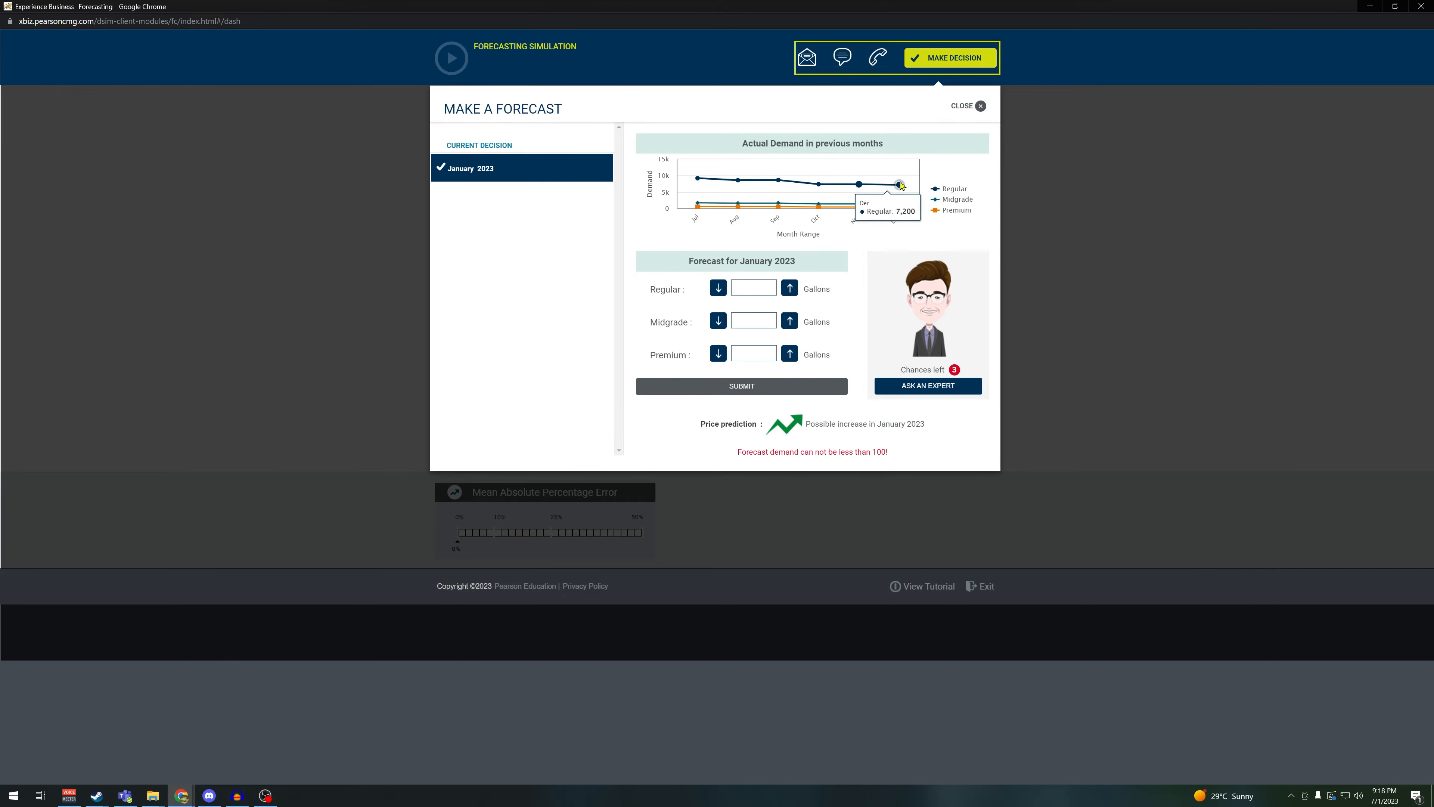
mouse_move(860, 198)
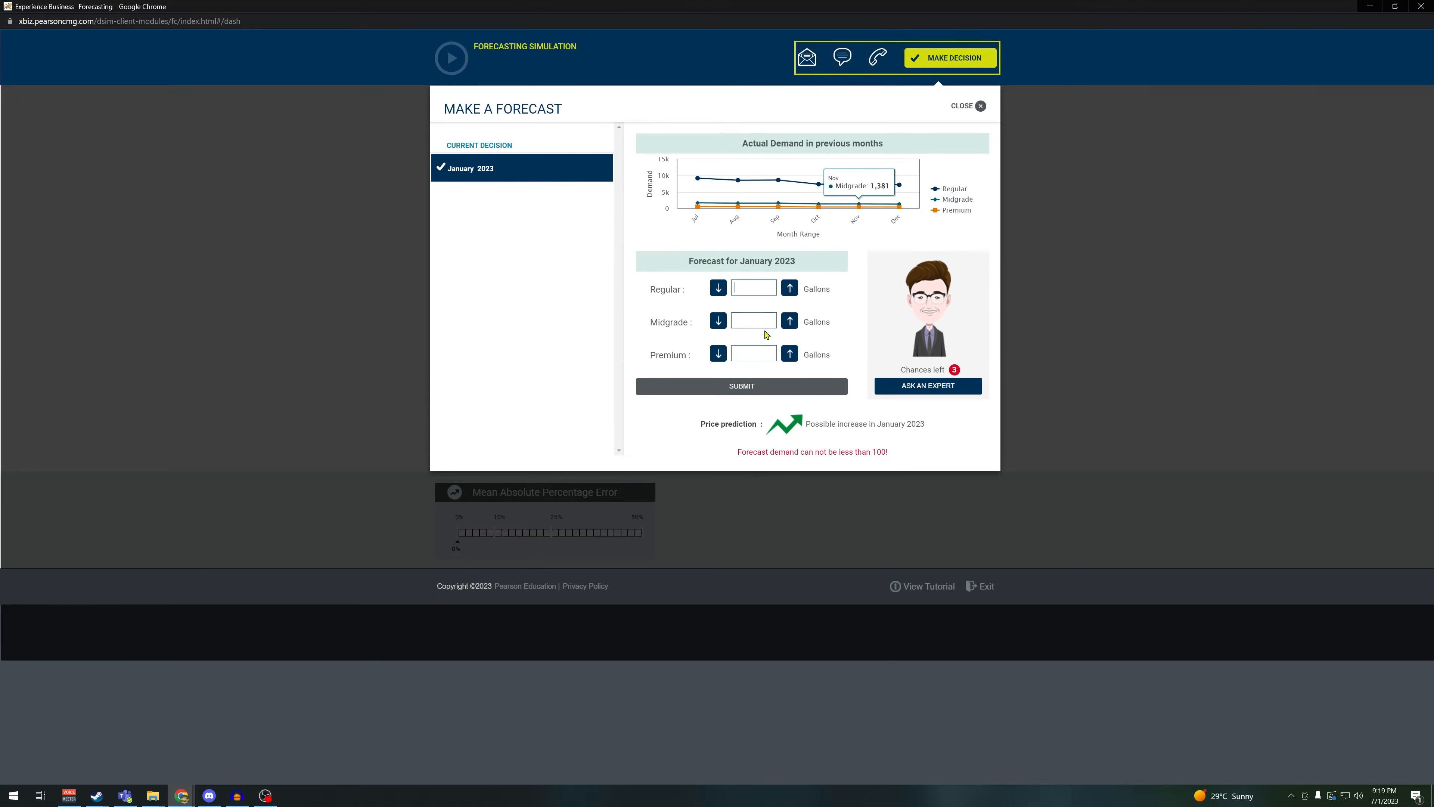
left_click(758, 289)
type("7500")
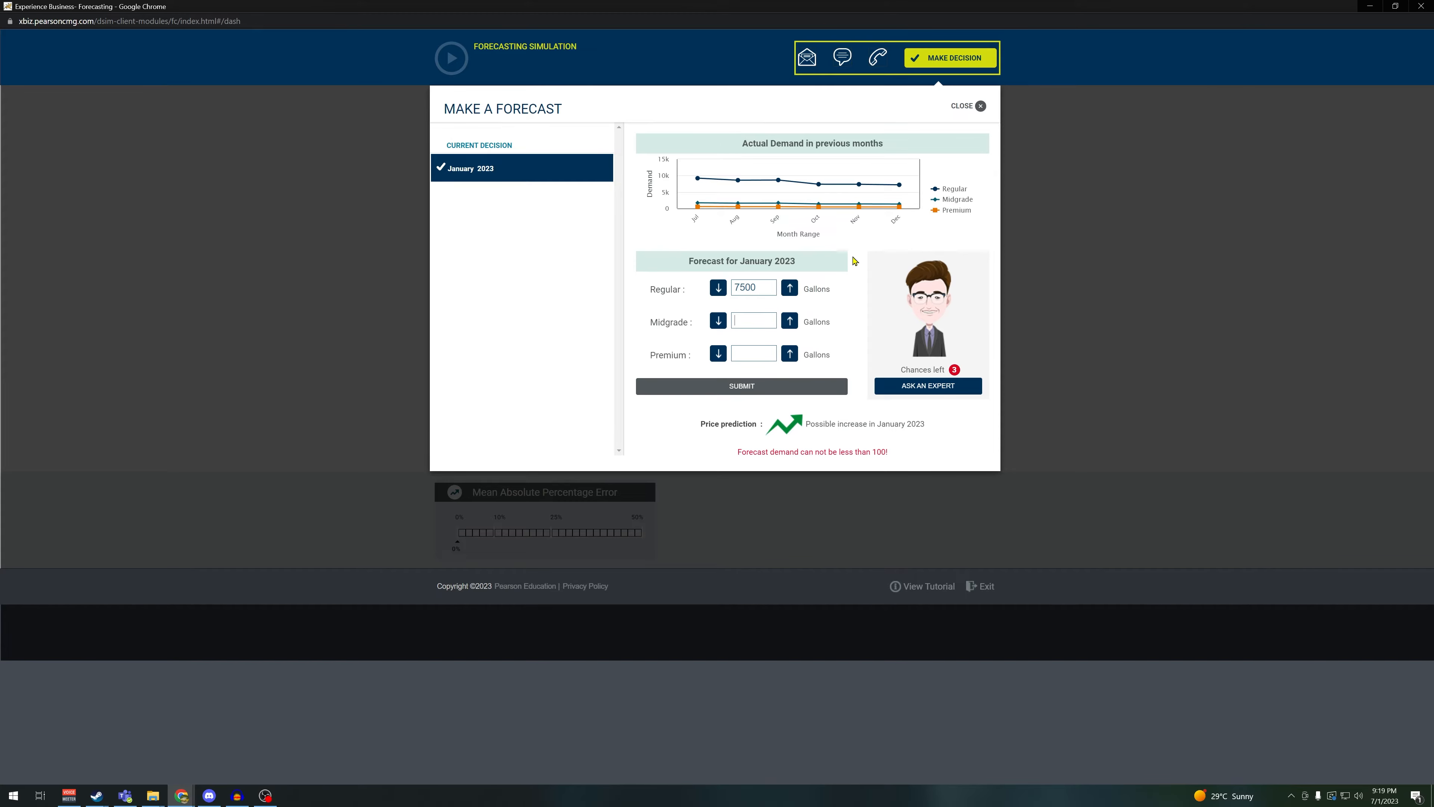
mouse_move(900, 206)
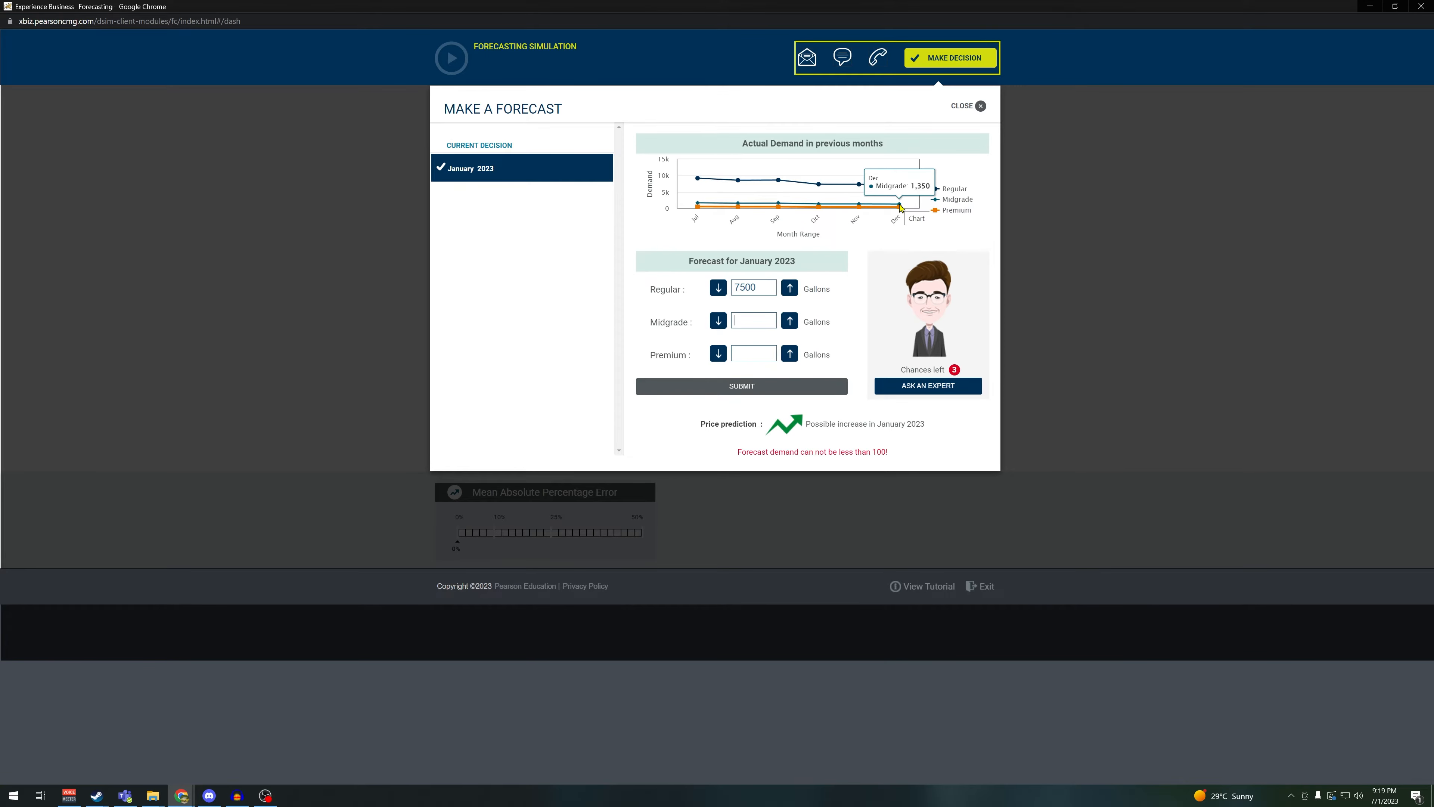
type("1150")
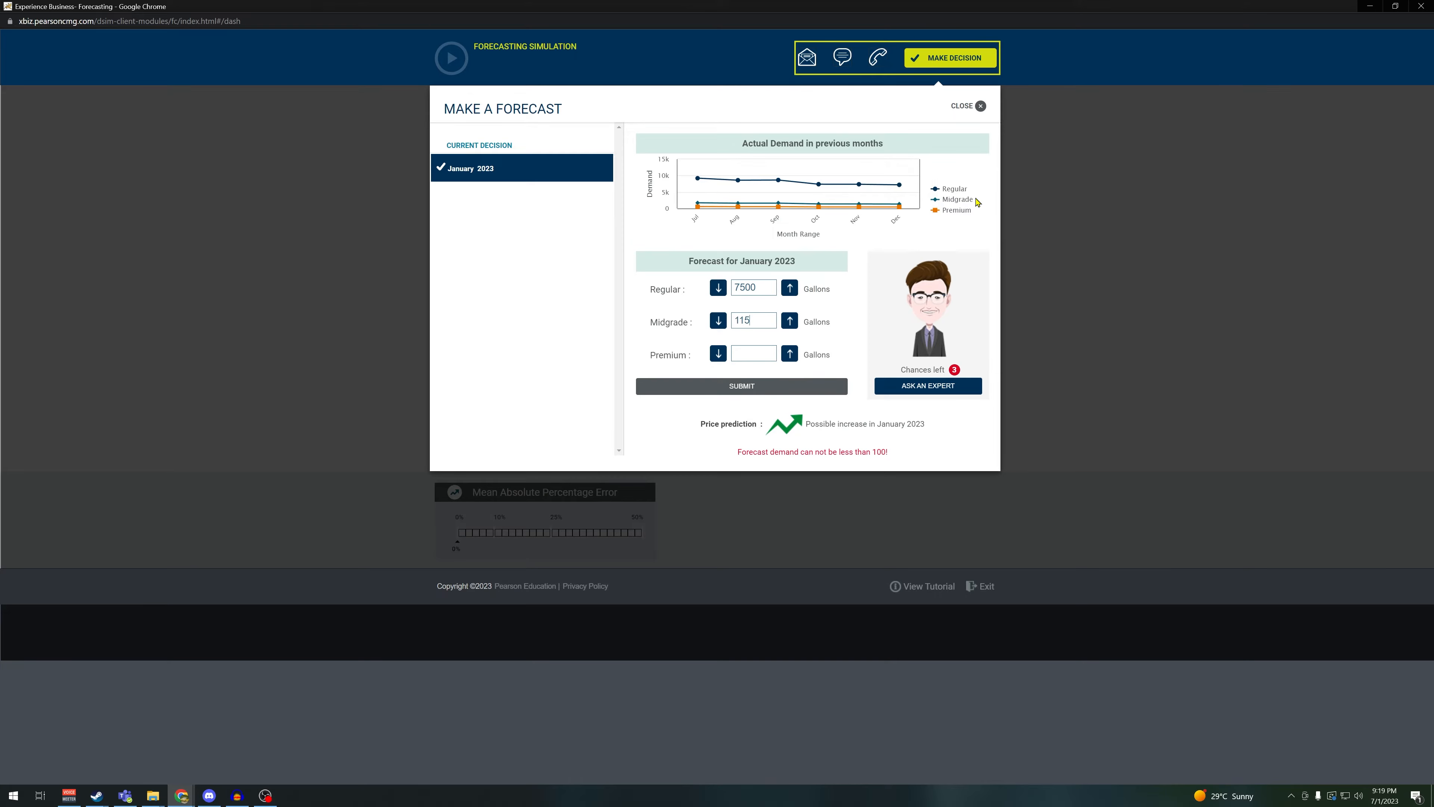
left_click(758, 352)
type("400")
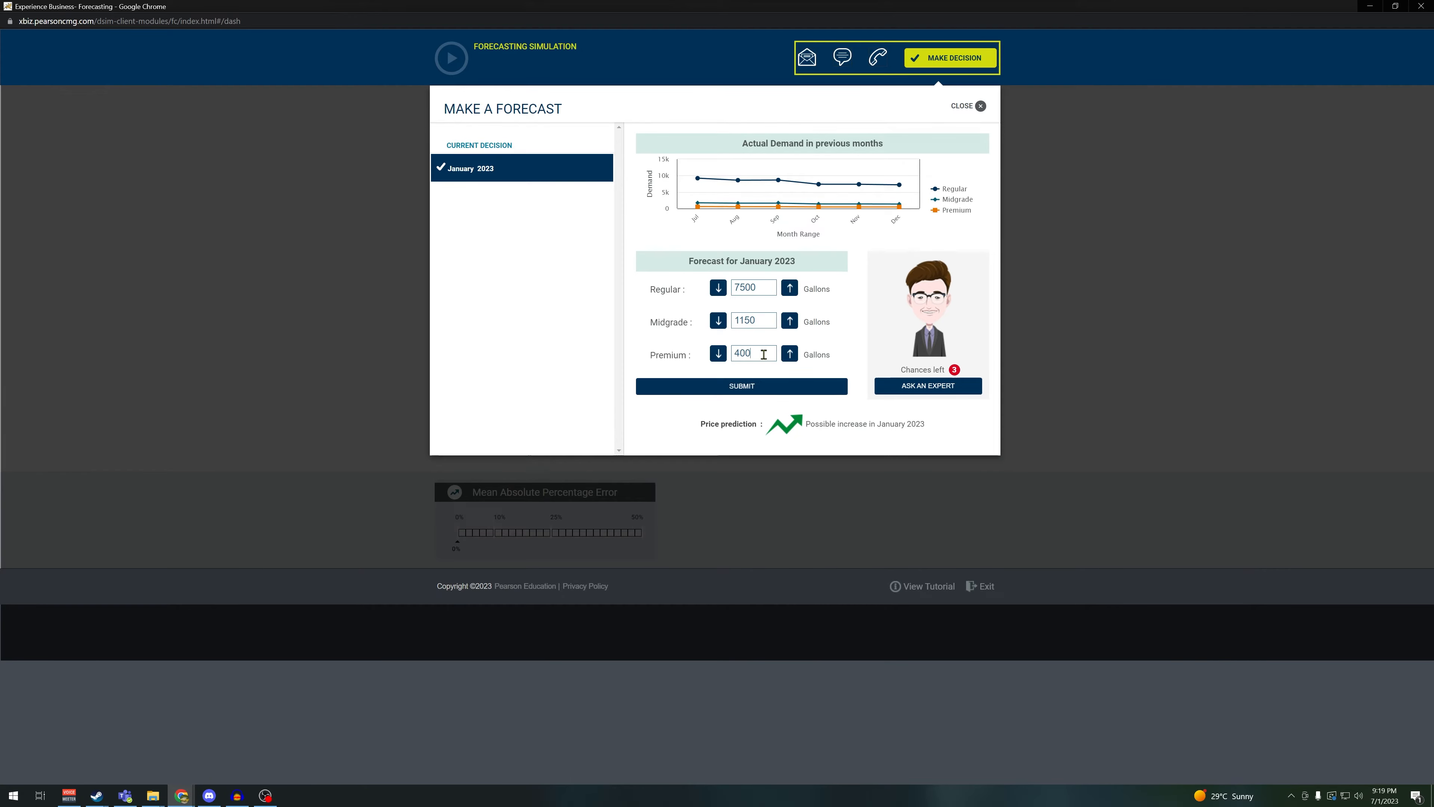
left_click(798, 384)
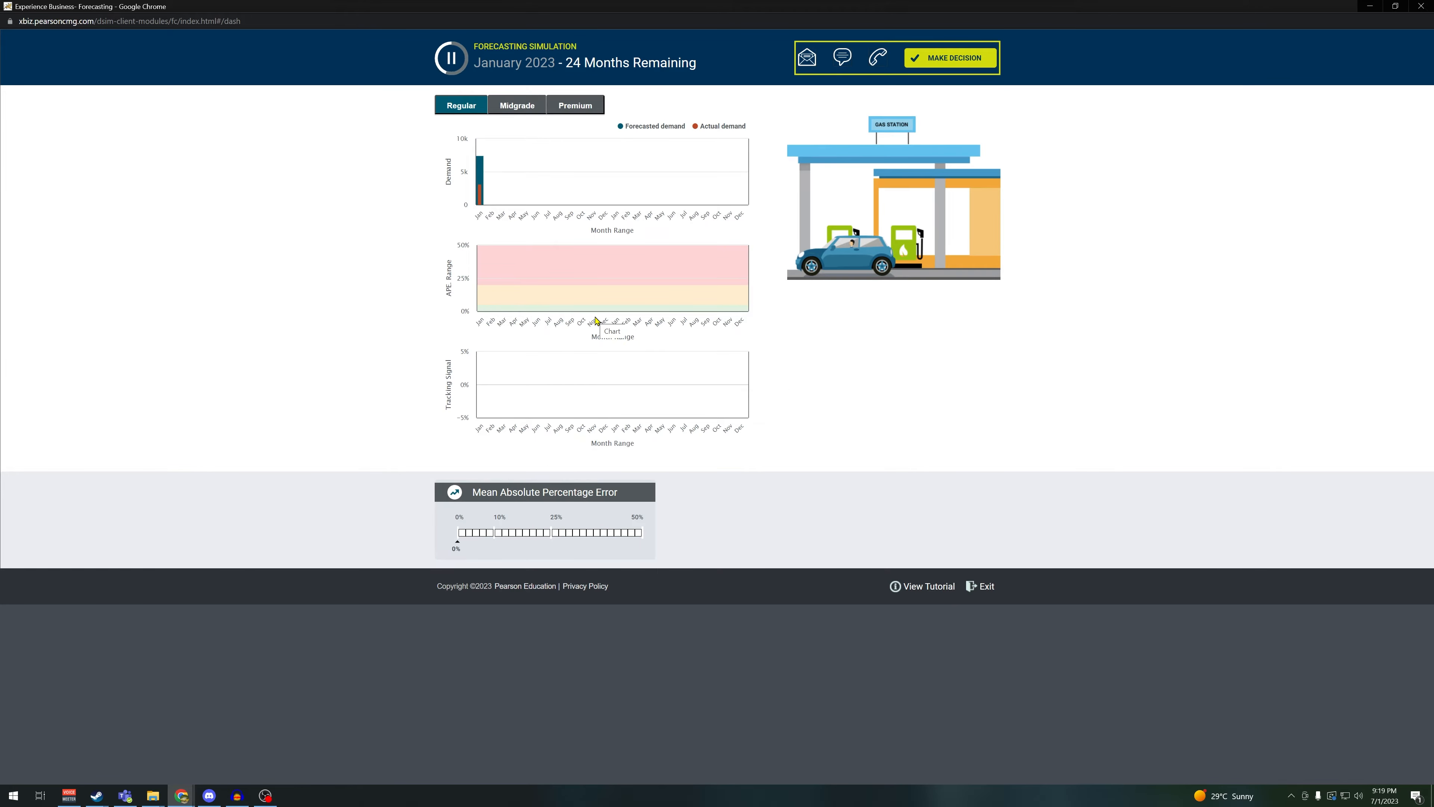
Compare the forecasted and actual January demand on the Regular, Midgrade and Premium charts
mouse_move(483, 179)
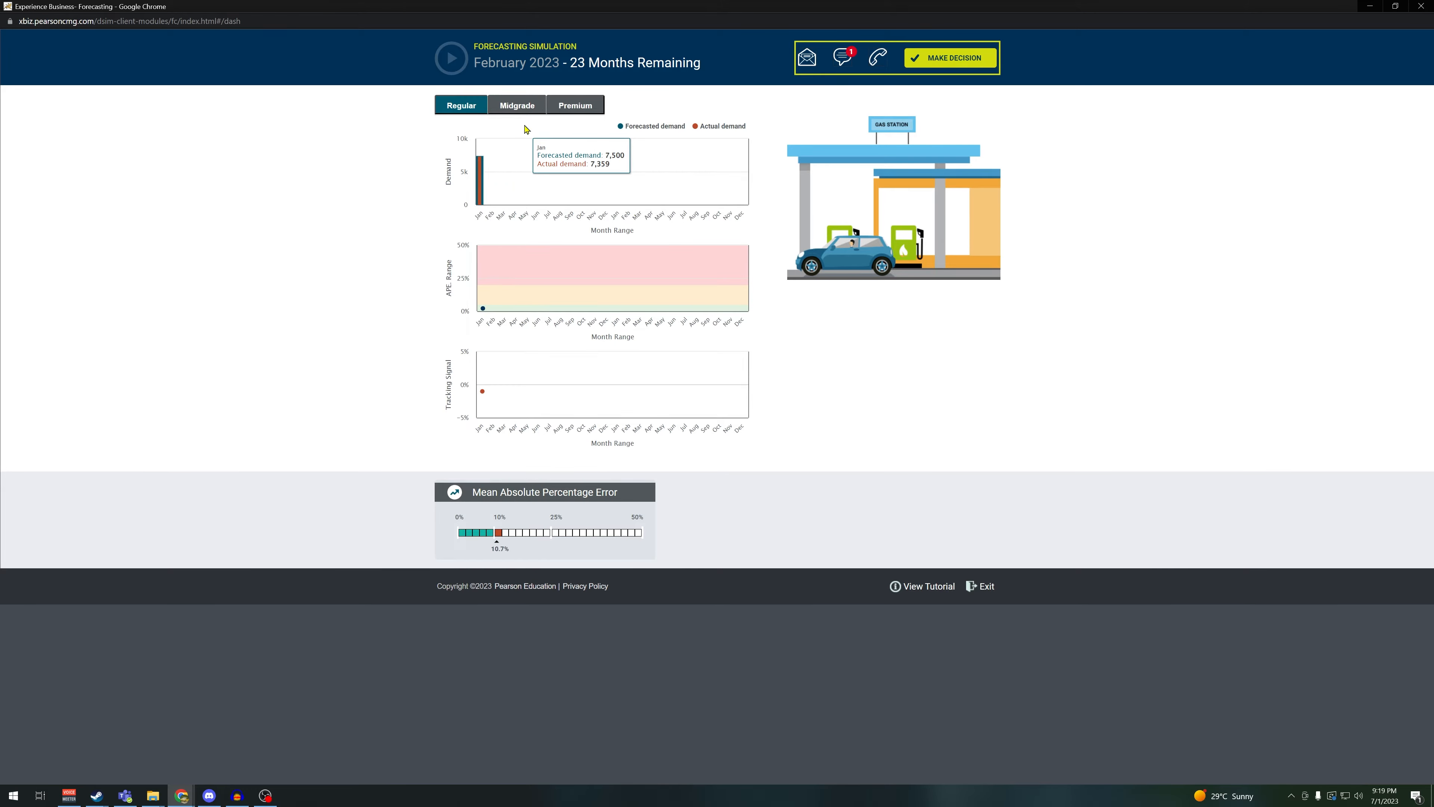
left_click(522, 104)
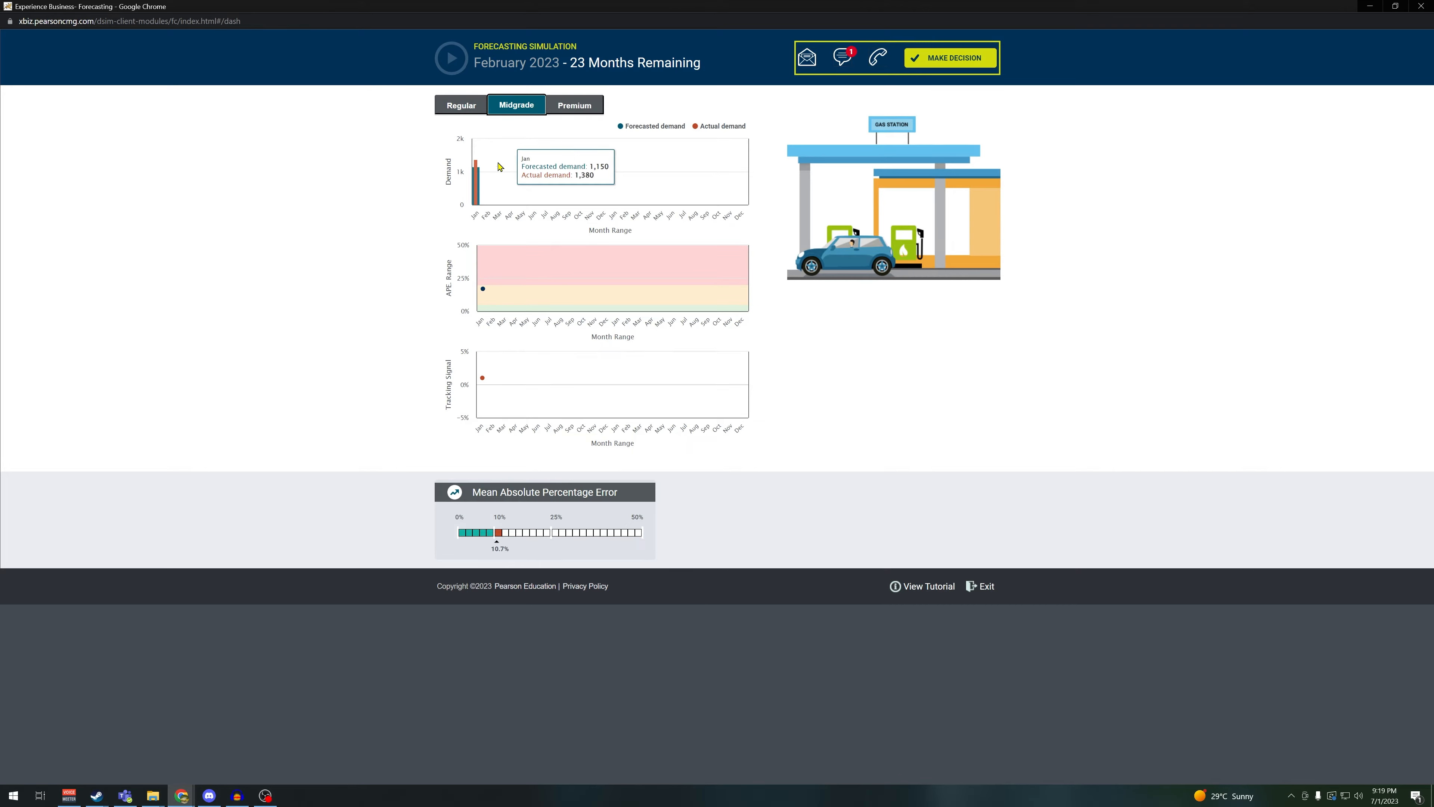
left_click(576, 109)
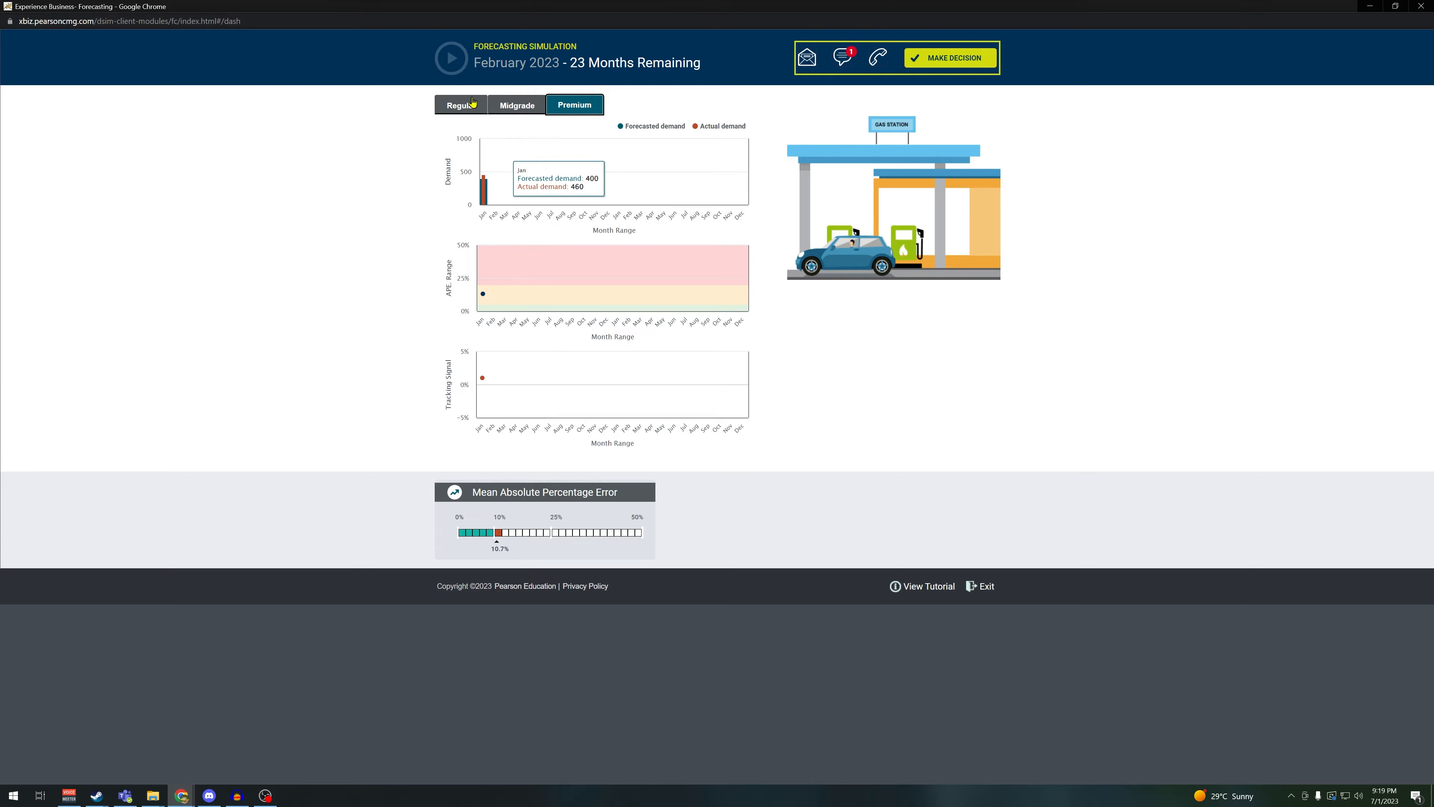
left_click(460, 106)
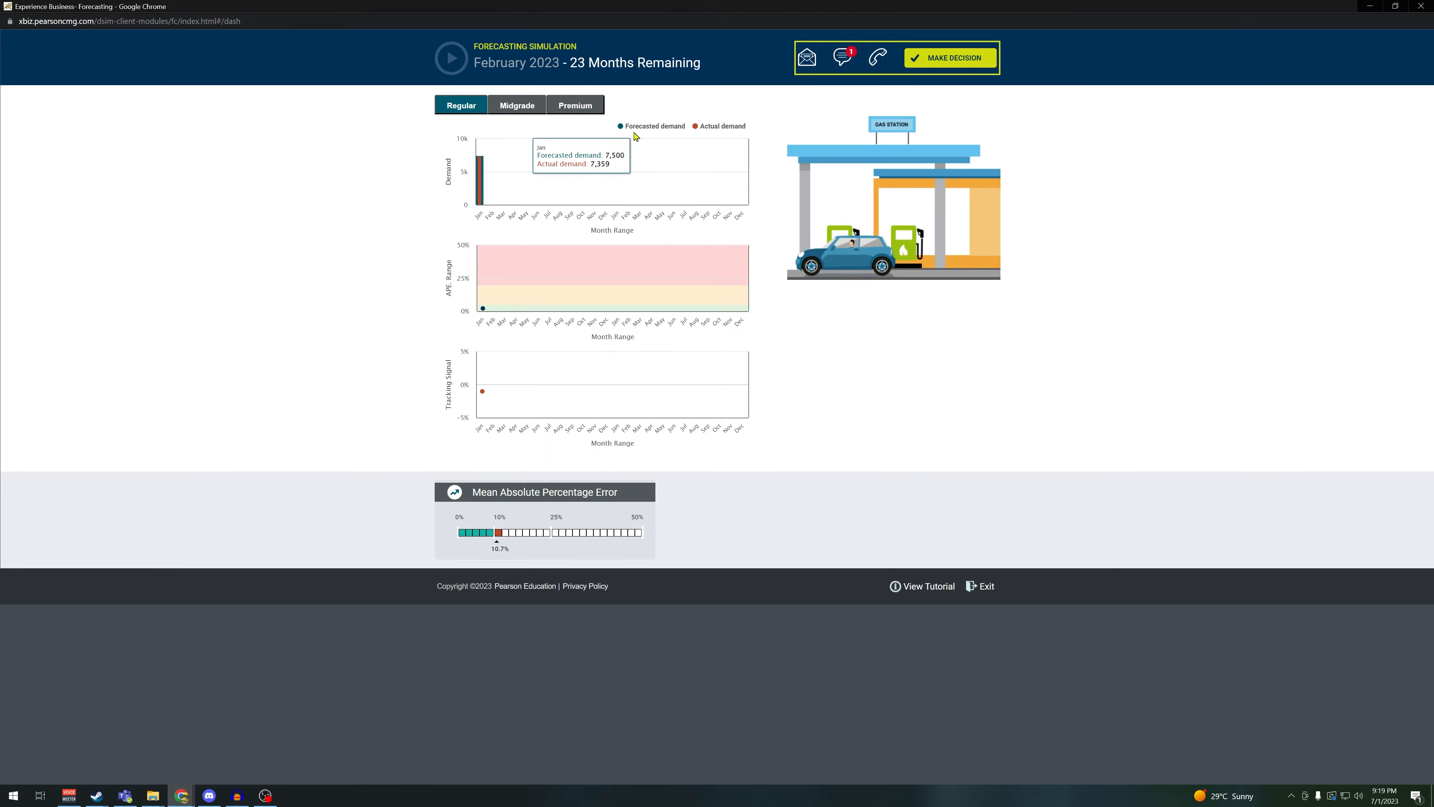
left_click(522, 105)
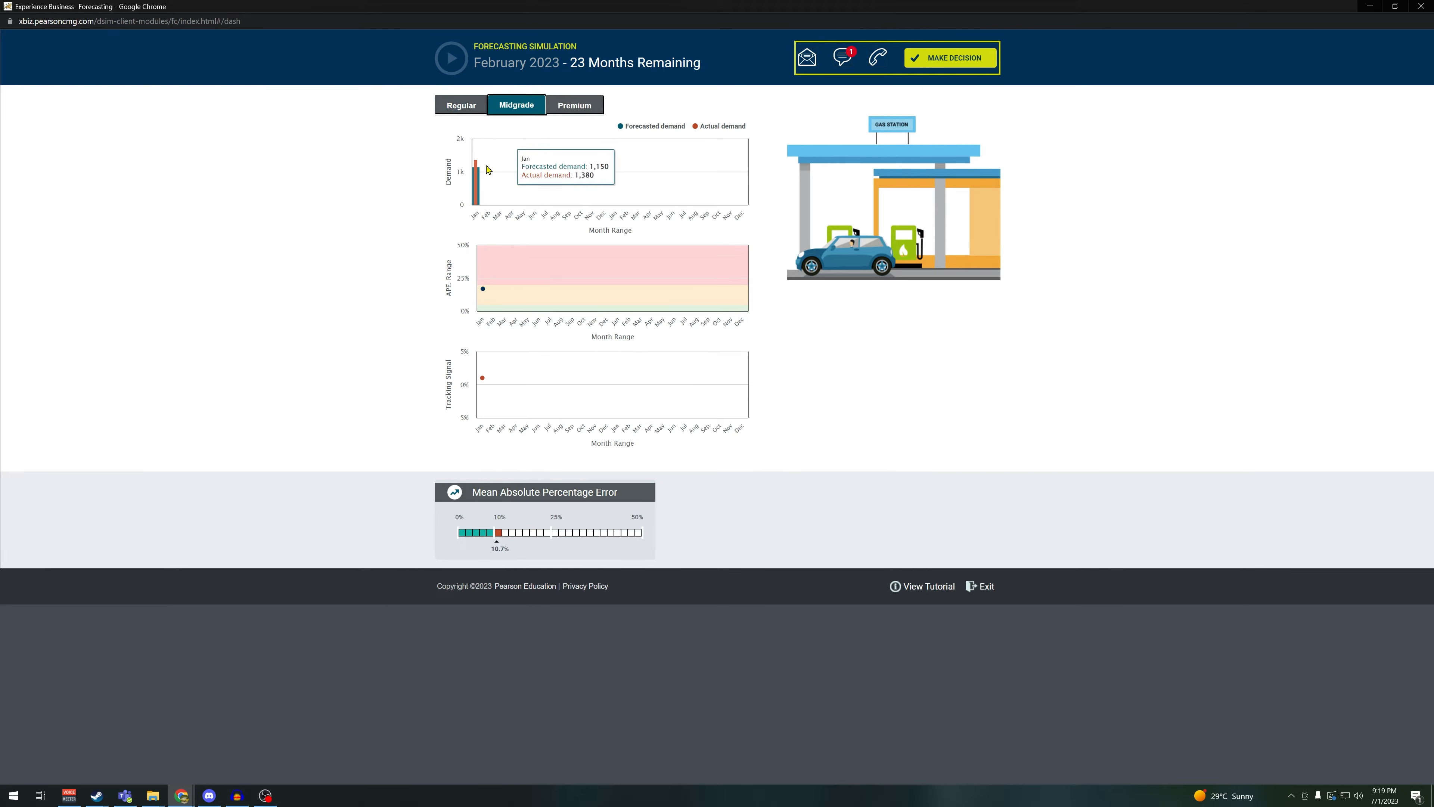
left_click(571, 105)
left_click(462, 105)
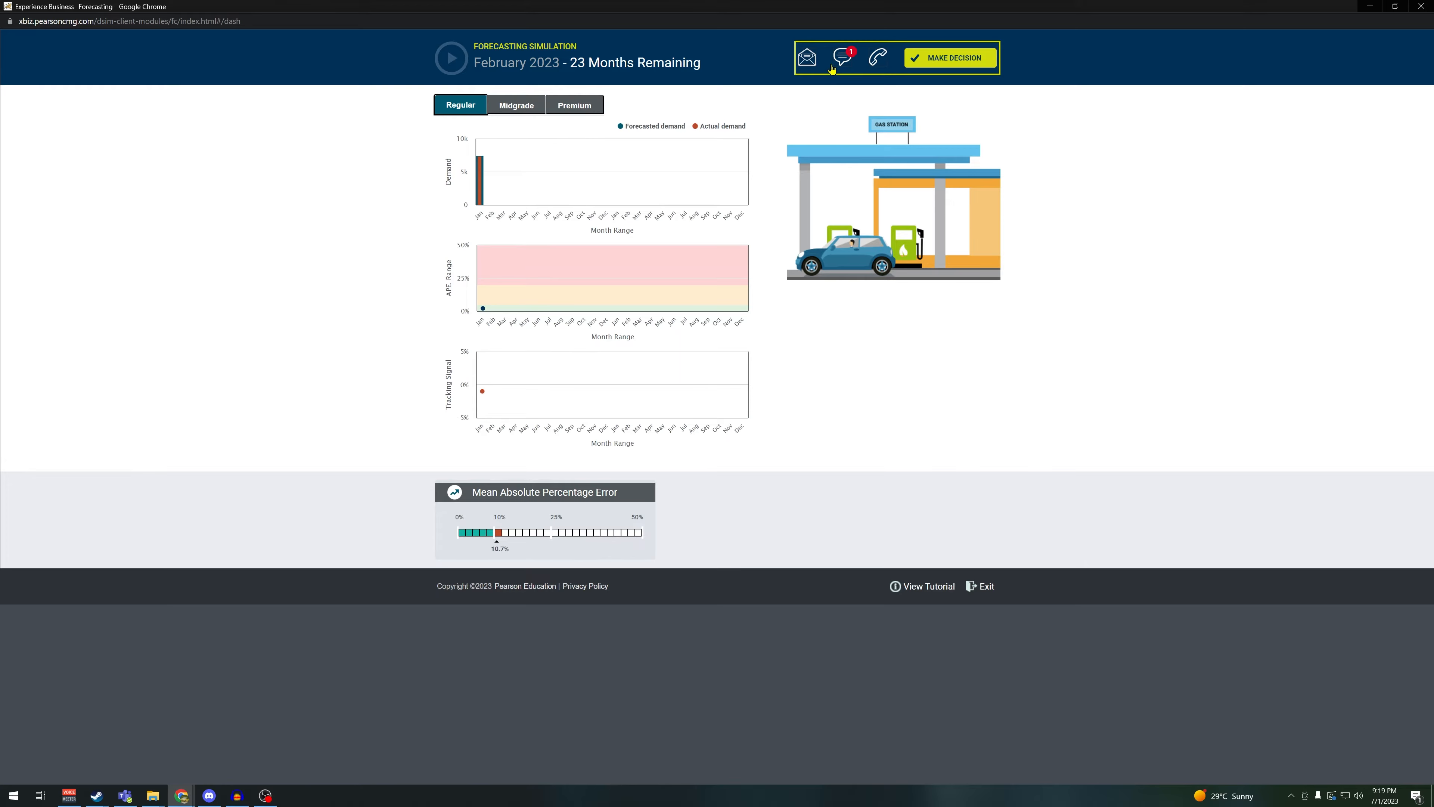
Read the newest text message and the monthly seasonal factors in the Market Research email
left_click(851, 62)
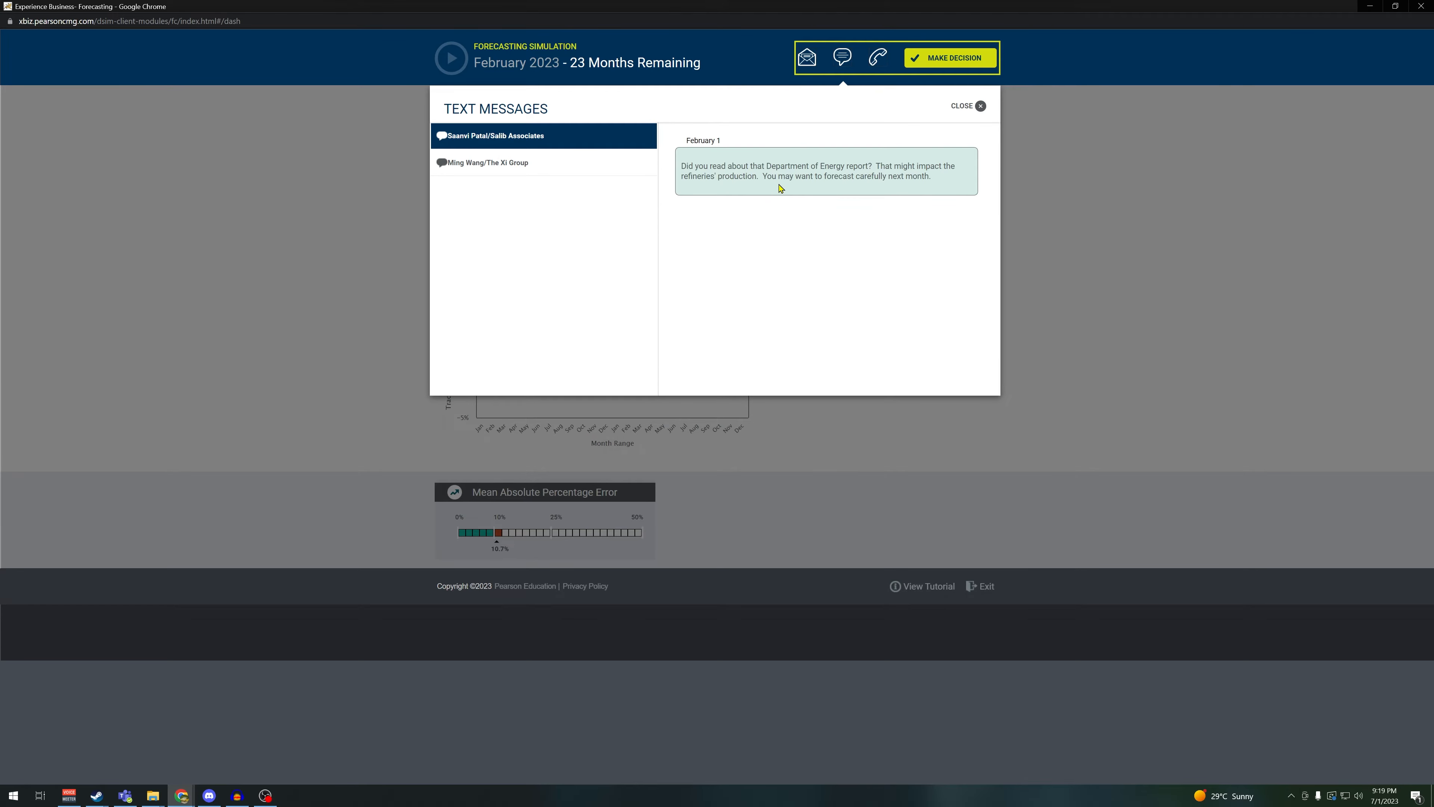
left_click(981, 106)
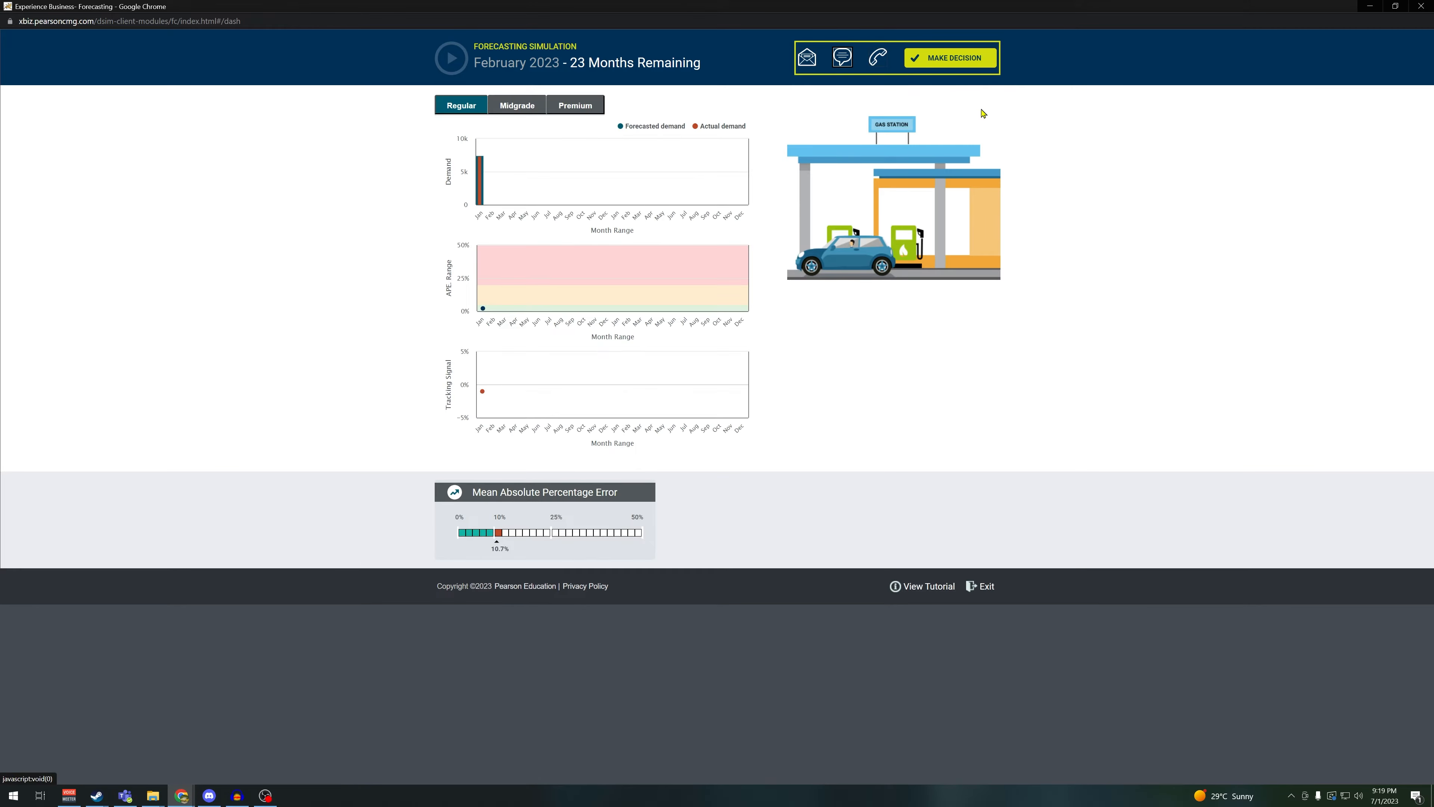
left_click(807, 57)
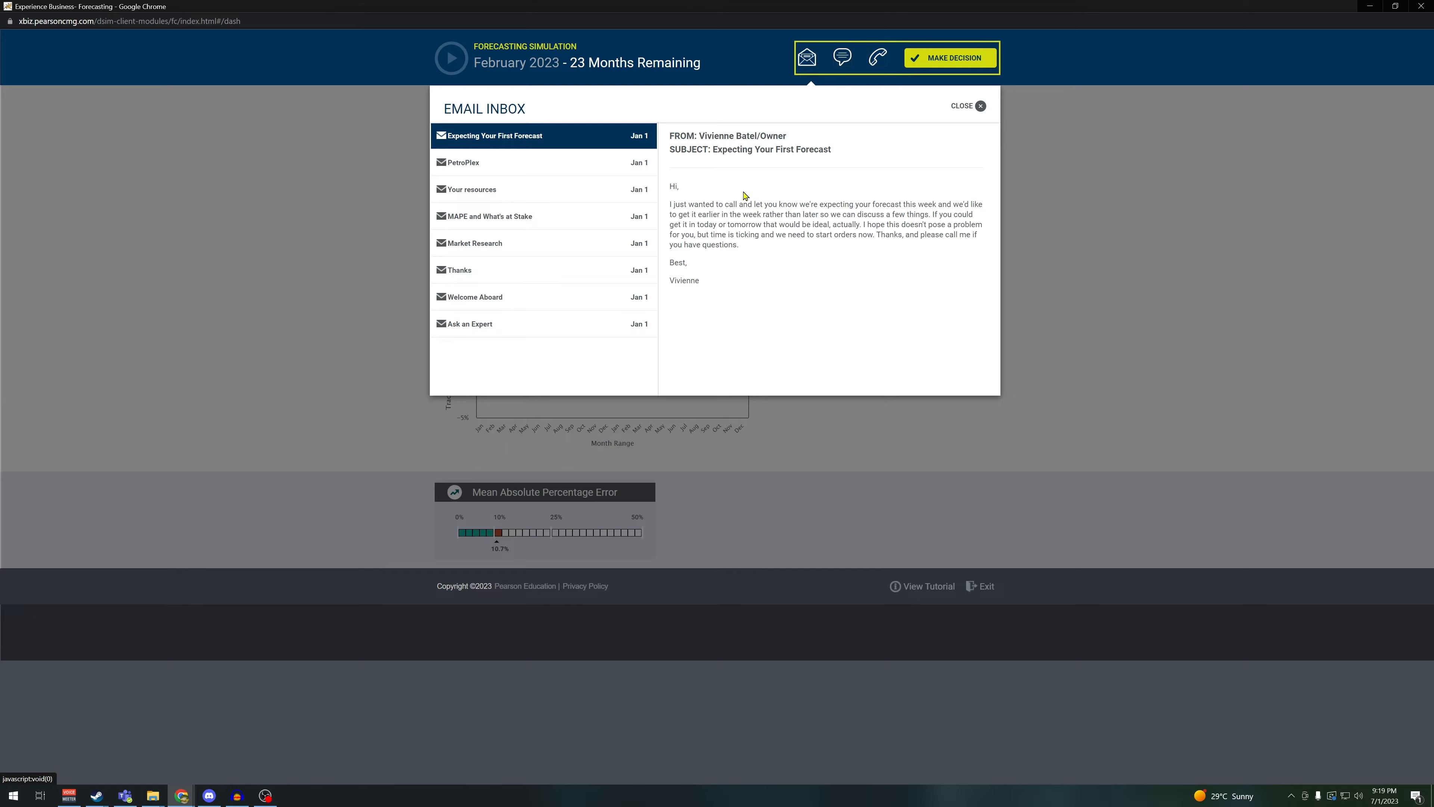
left_click(532, 243)
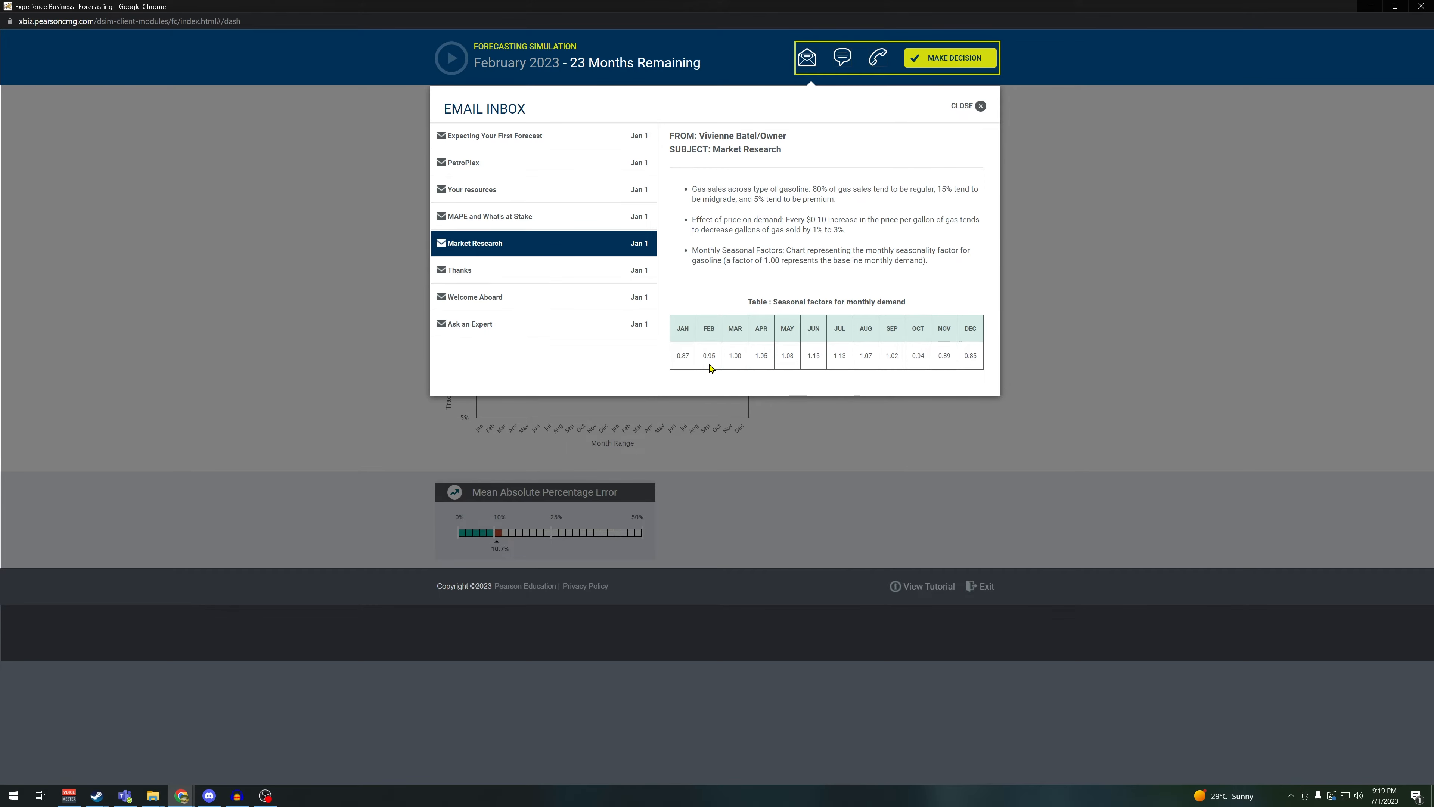
left_click(981, 107)
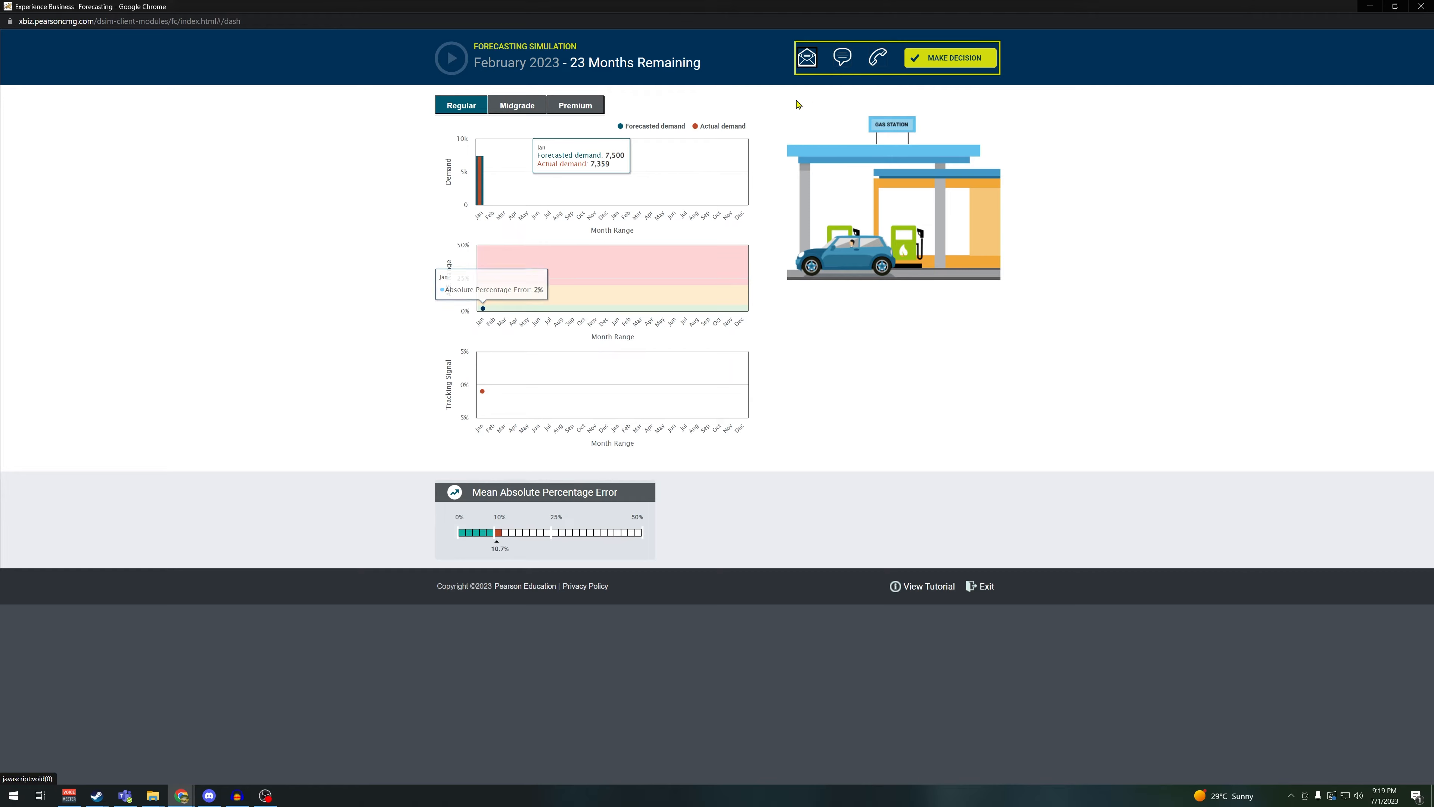
Submit the February 2023 forecast with Regular 8750, Midgrade 1375 and Premium 515 gallons
left_click(940, 56)
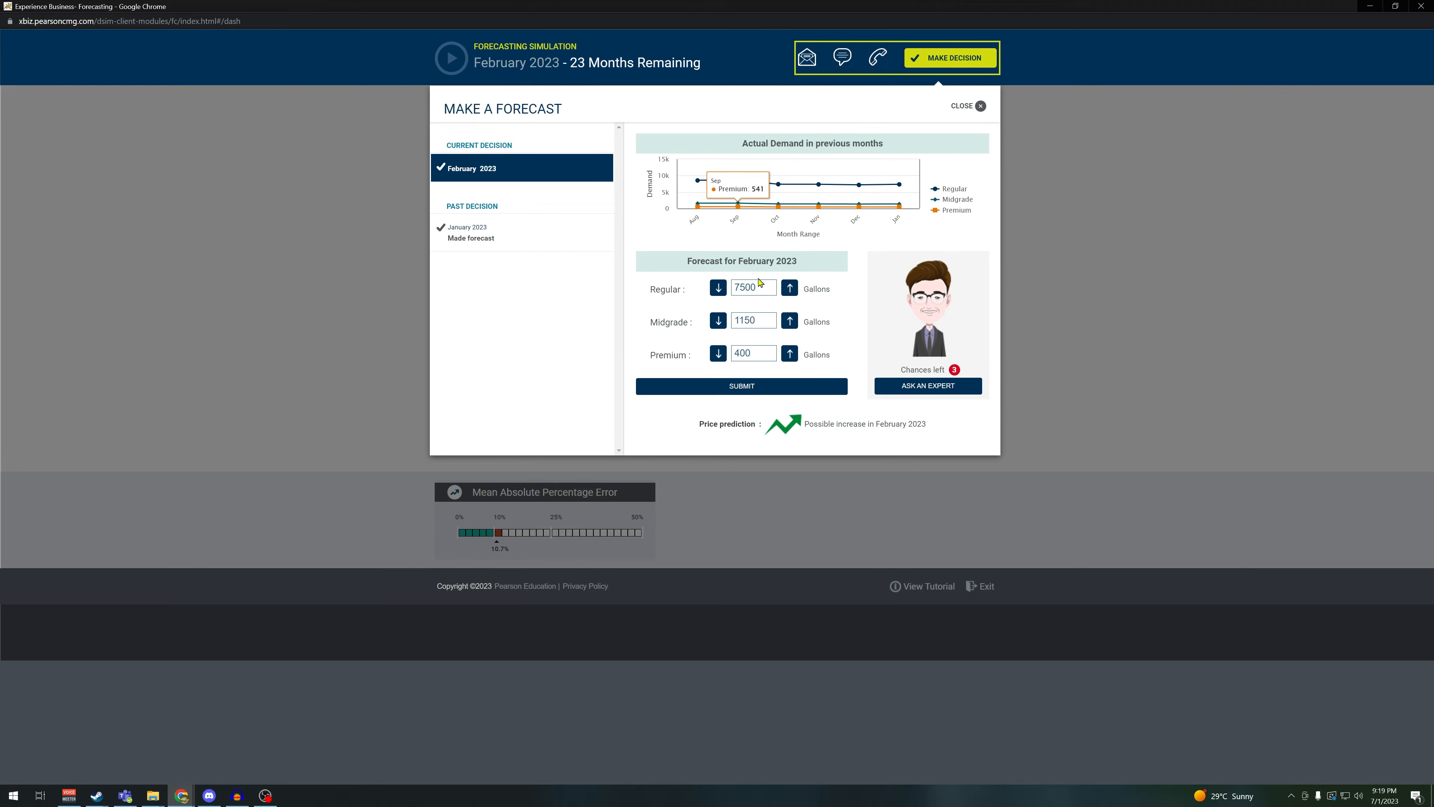
left_click_drag(762, 285, 690, 296)
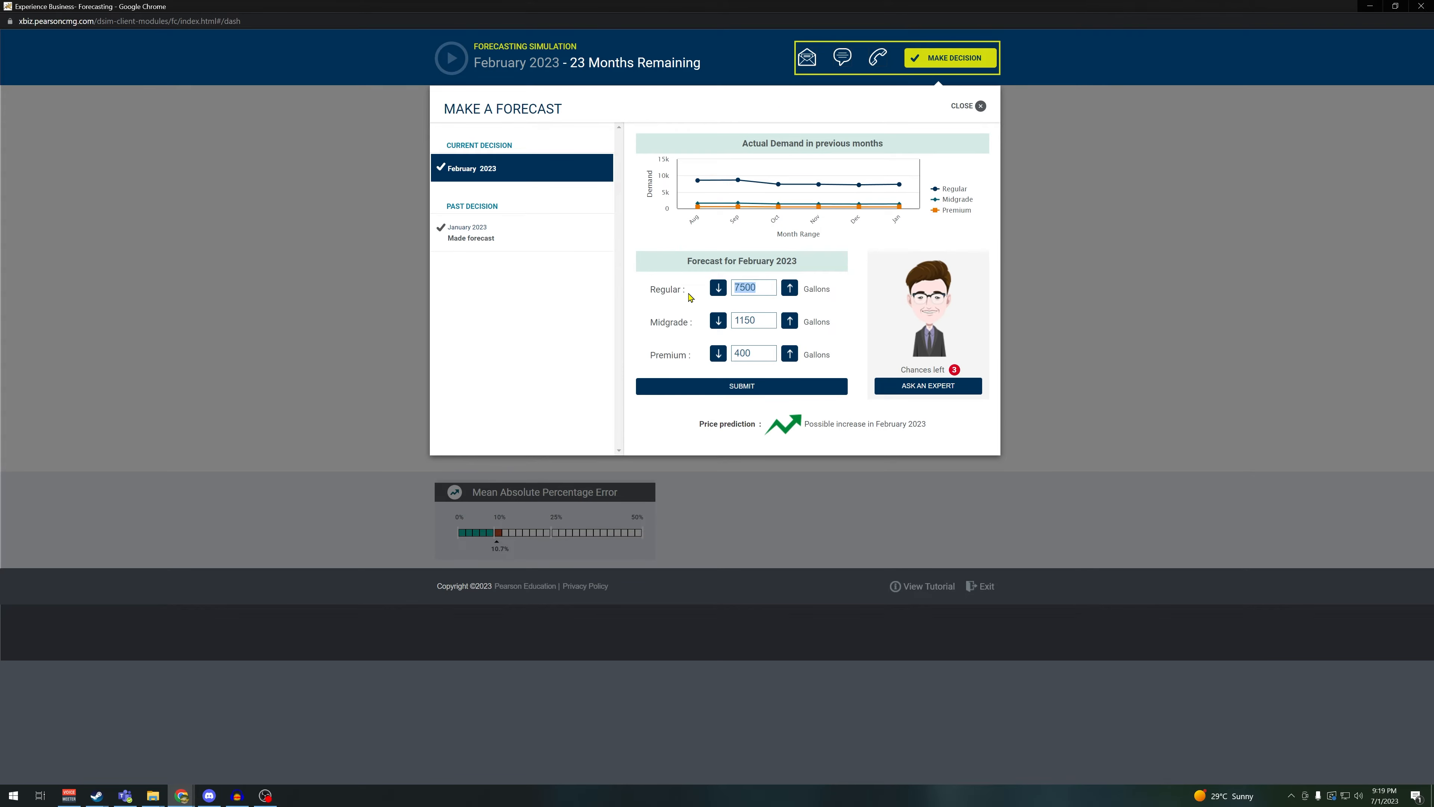
type("8750")
left_click_drag(764, 325, 702, 329)
type("1375")
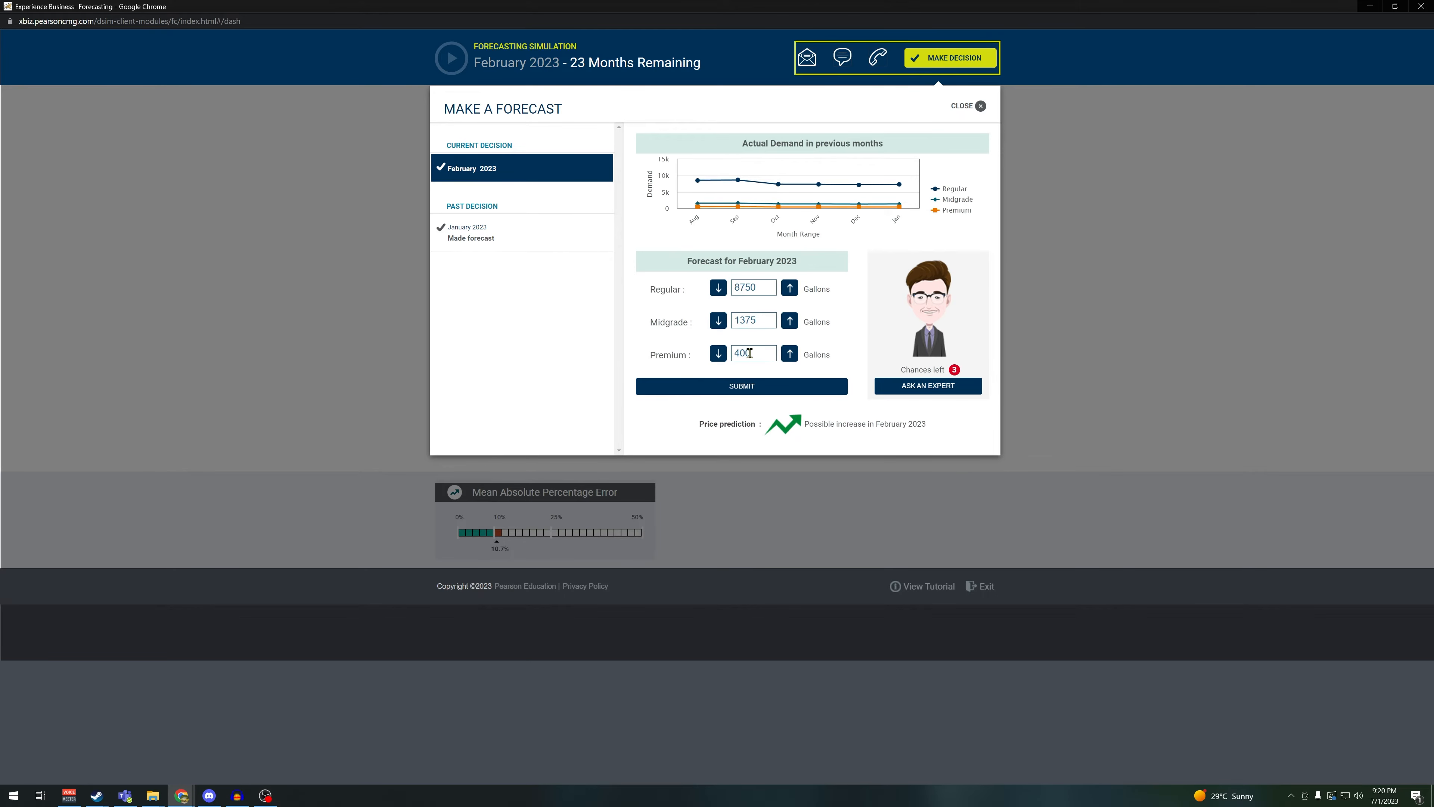
left_click_drag(749, 353, 680, 360)
type("5")
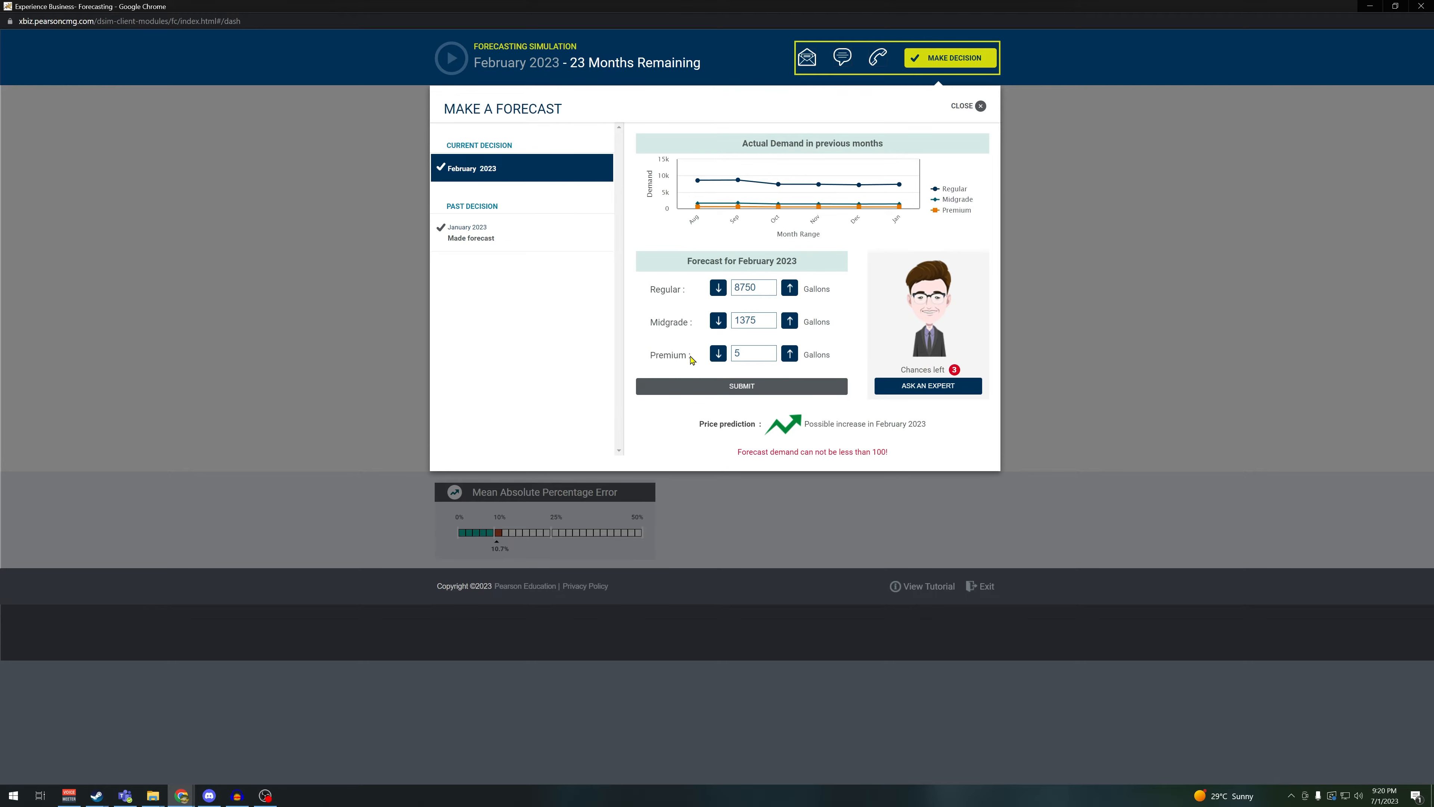
type("15")
left_click(779, 391)
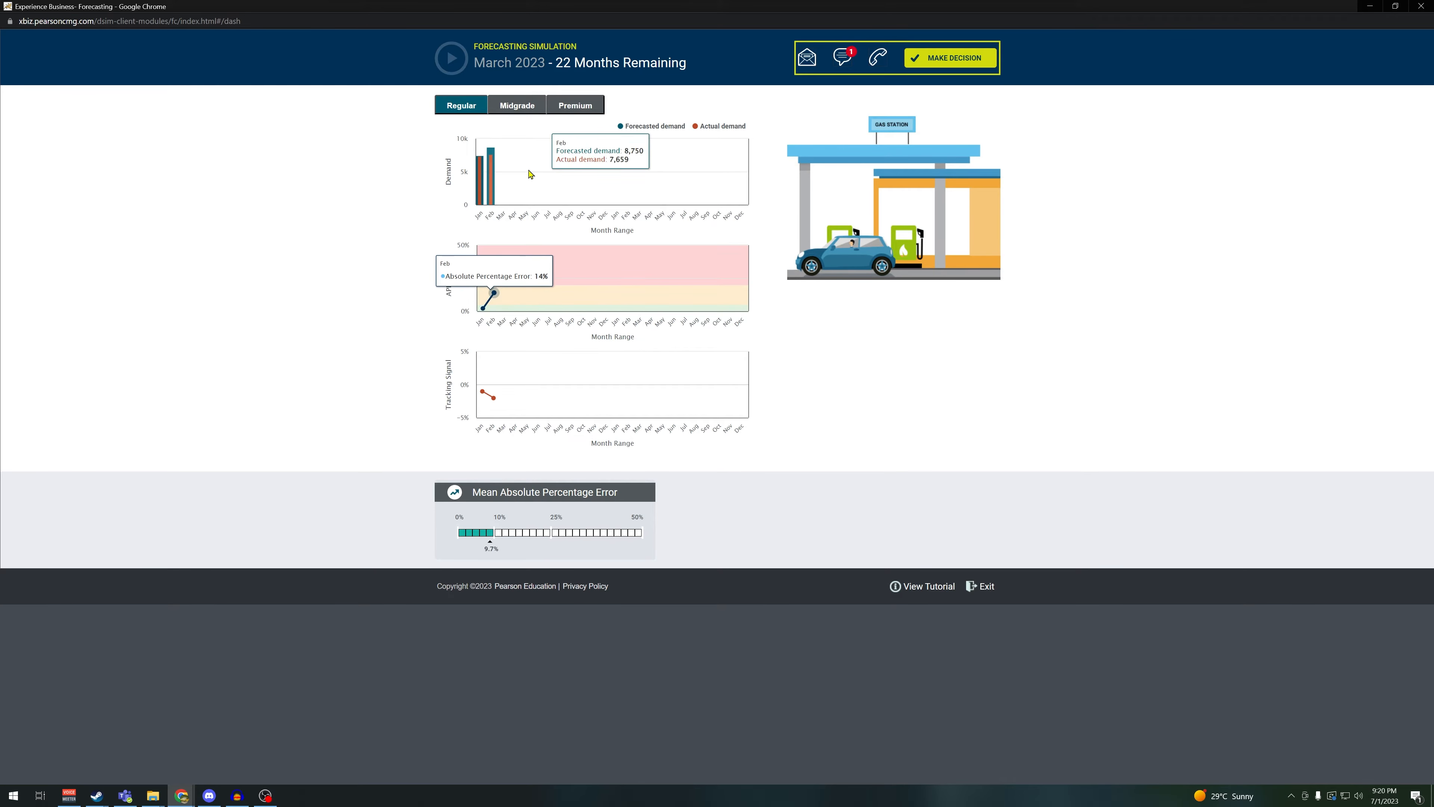
Compare the forecasted and actual February demand on the Midgrade and Premium charts, and check the March 2023 price prediction
left_click(505, 105)
left_click(582, 107)
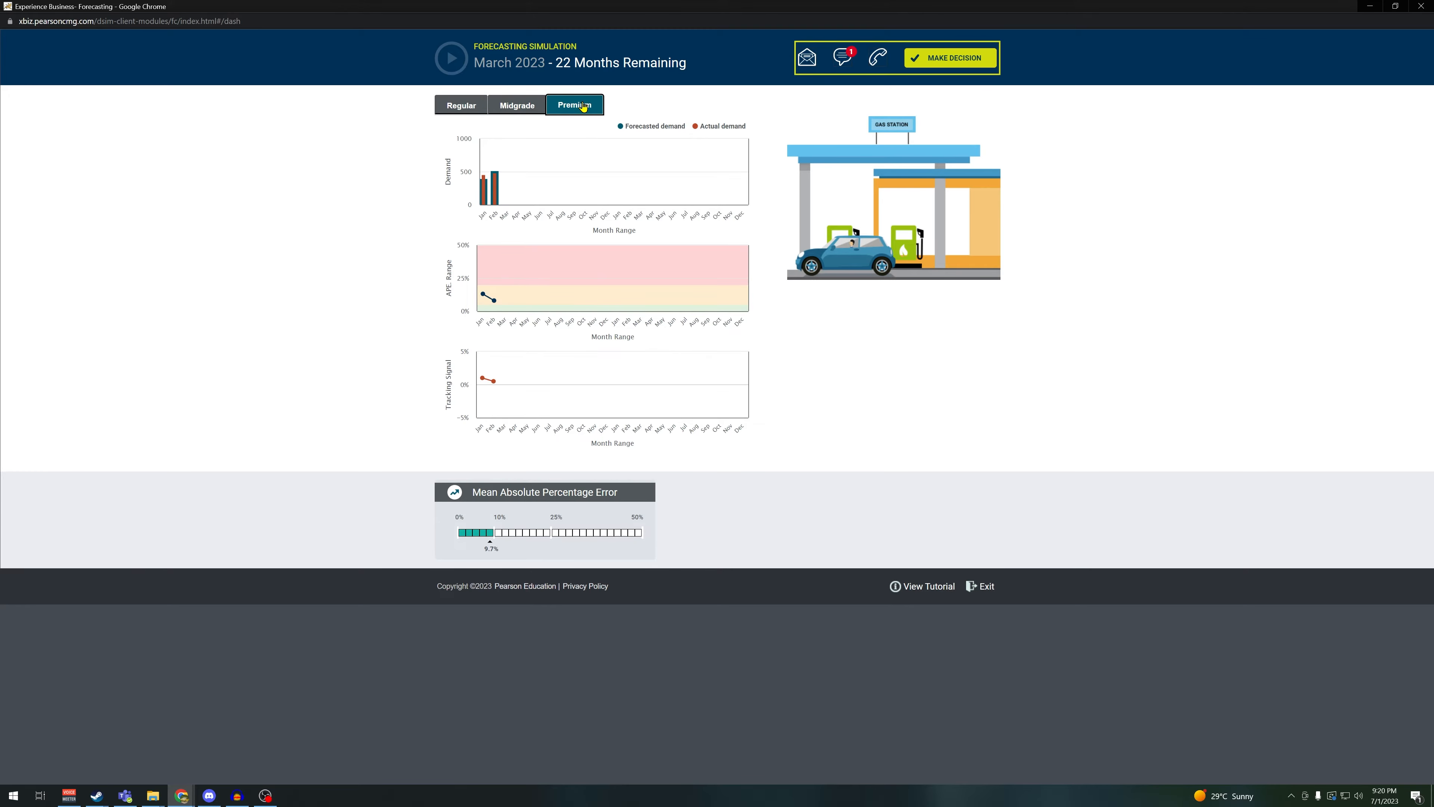
left_click(928, 66)
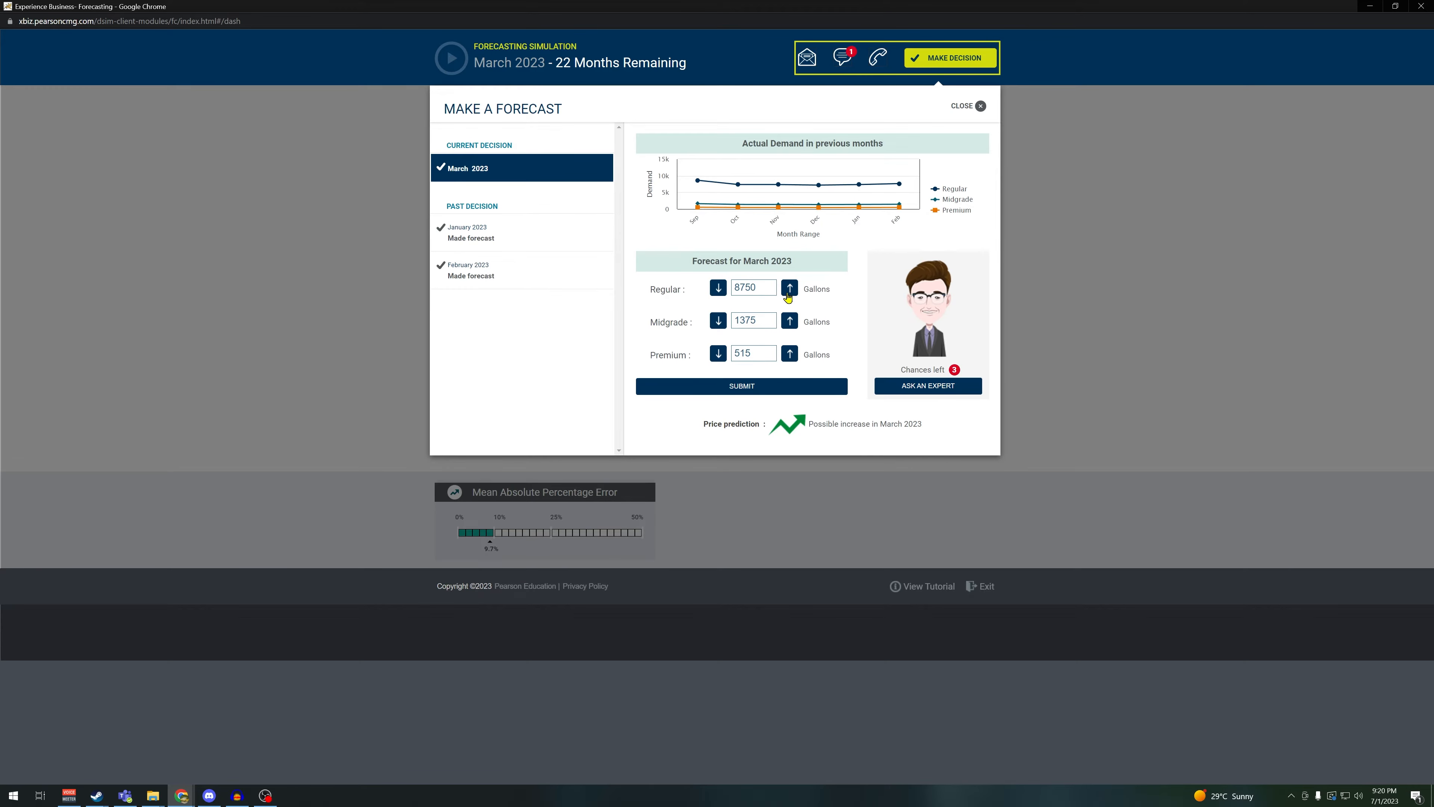
Review the Market Research email for the March seasonal factor and the effect of price on demand
left_click(807, 57)
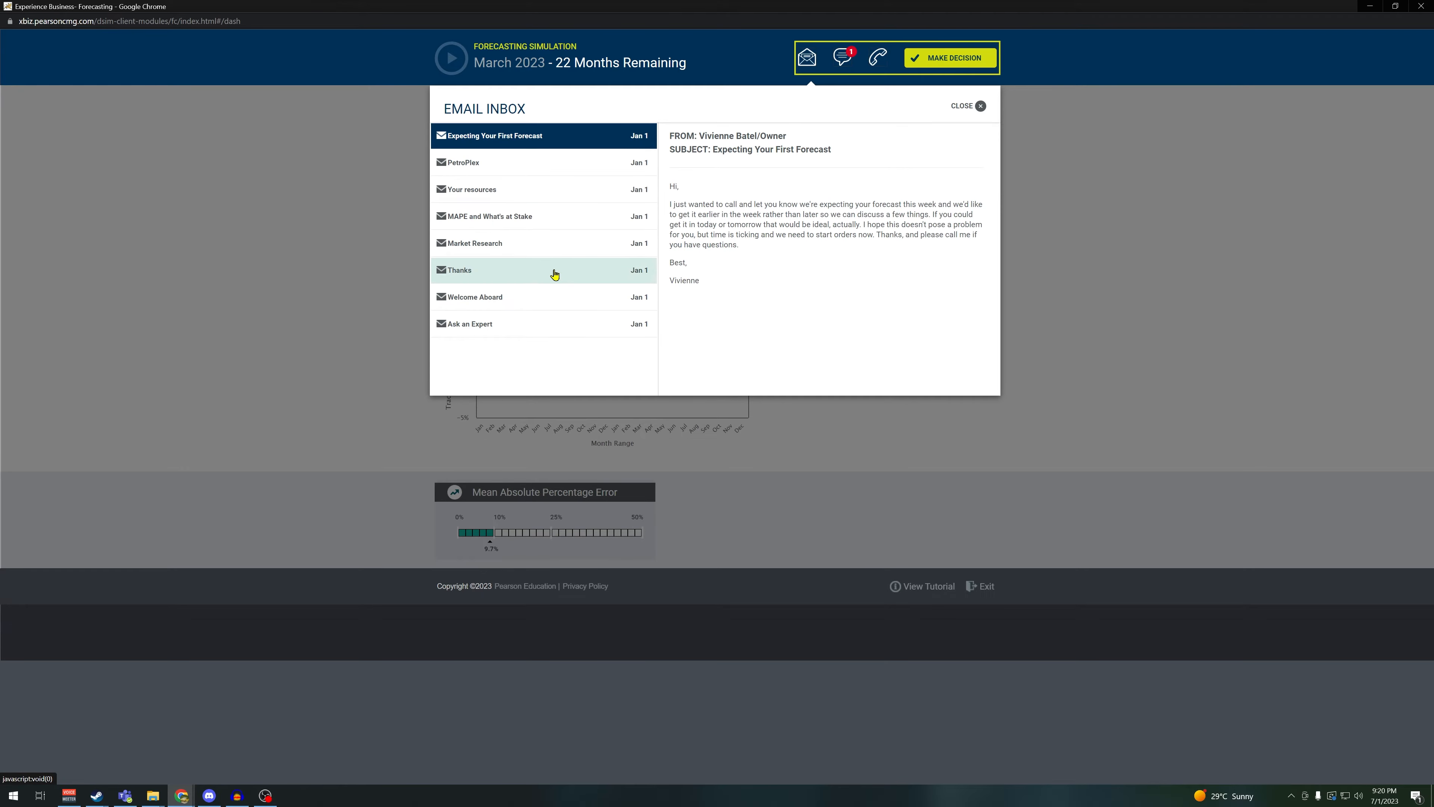
left_click(550, 223)
left_click(554, 244)
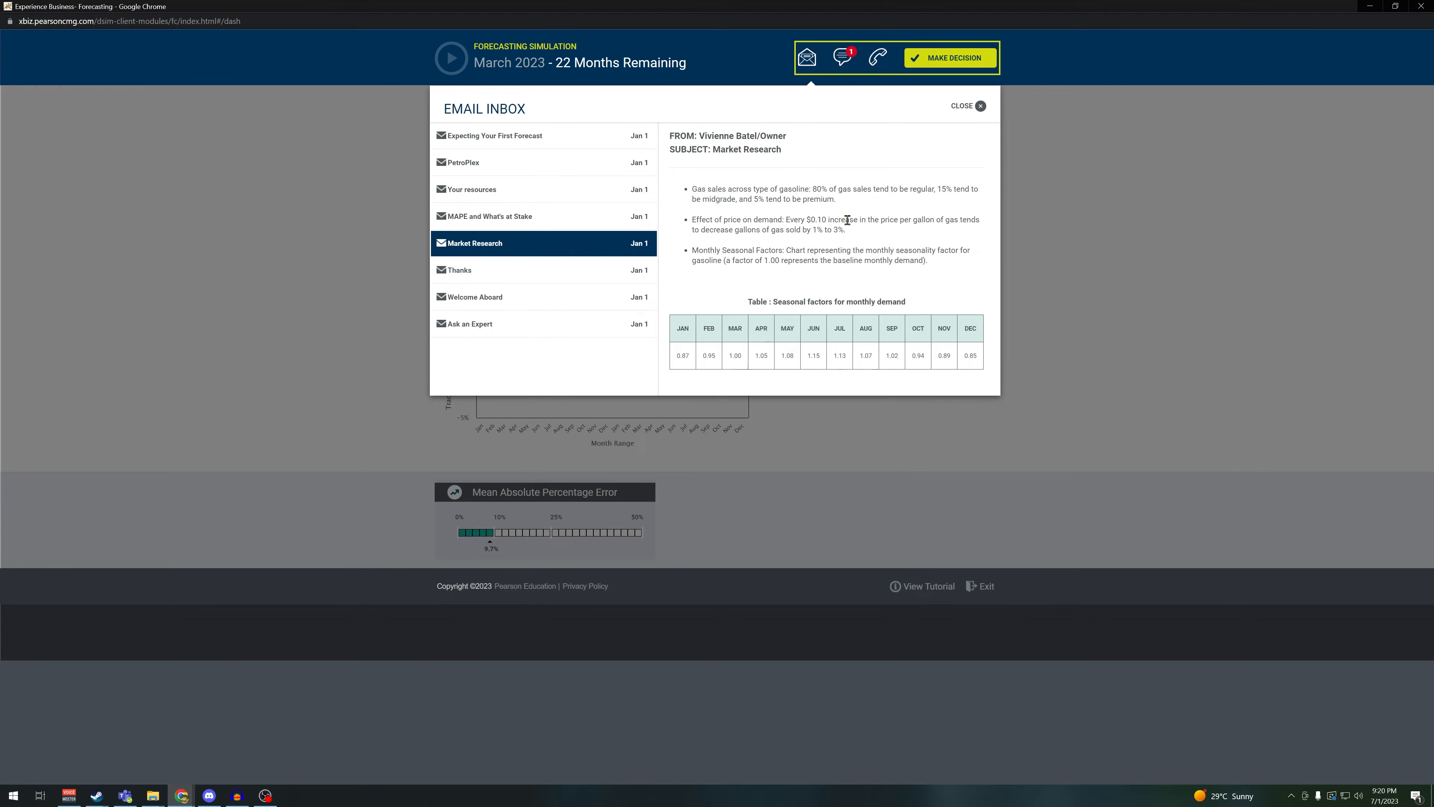
left_click(979, 106)
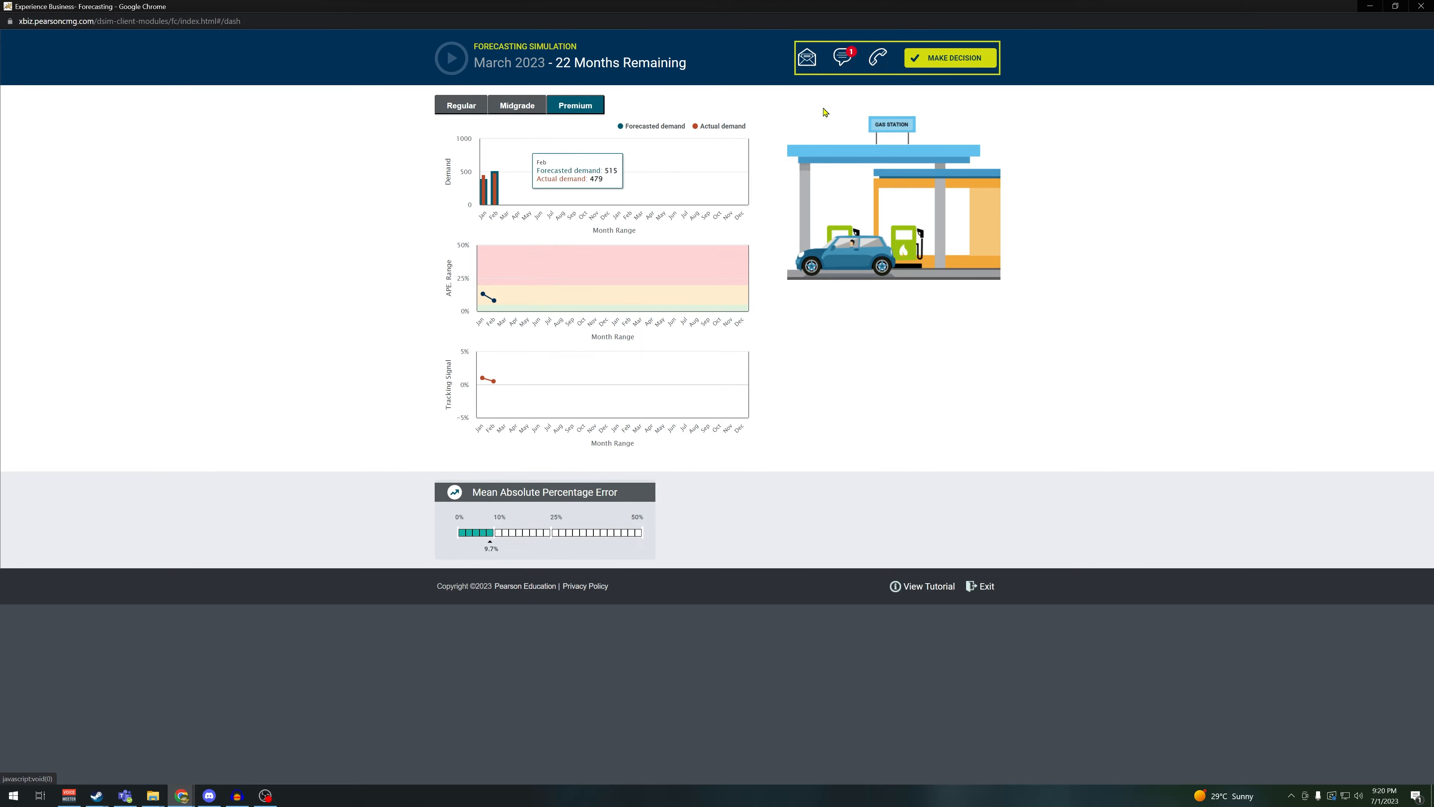
Submit the March 2023 forecast with Regular 9100, Midgrade 1375 and Premium 515 gallons
left_click(951, 58)
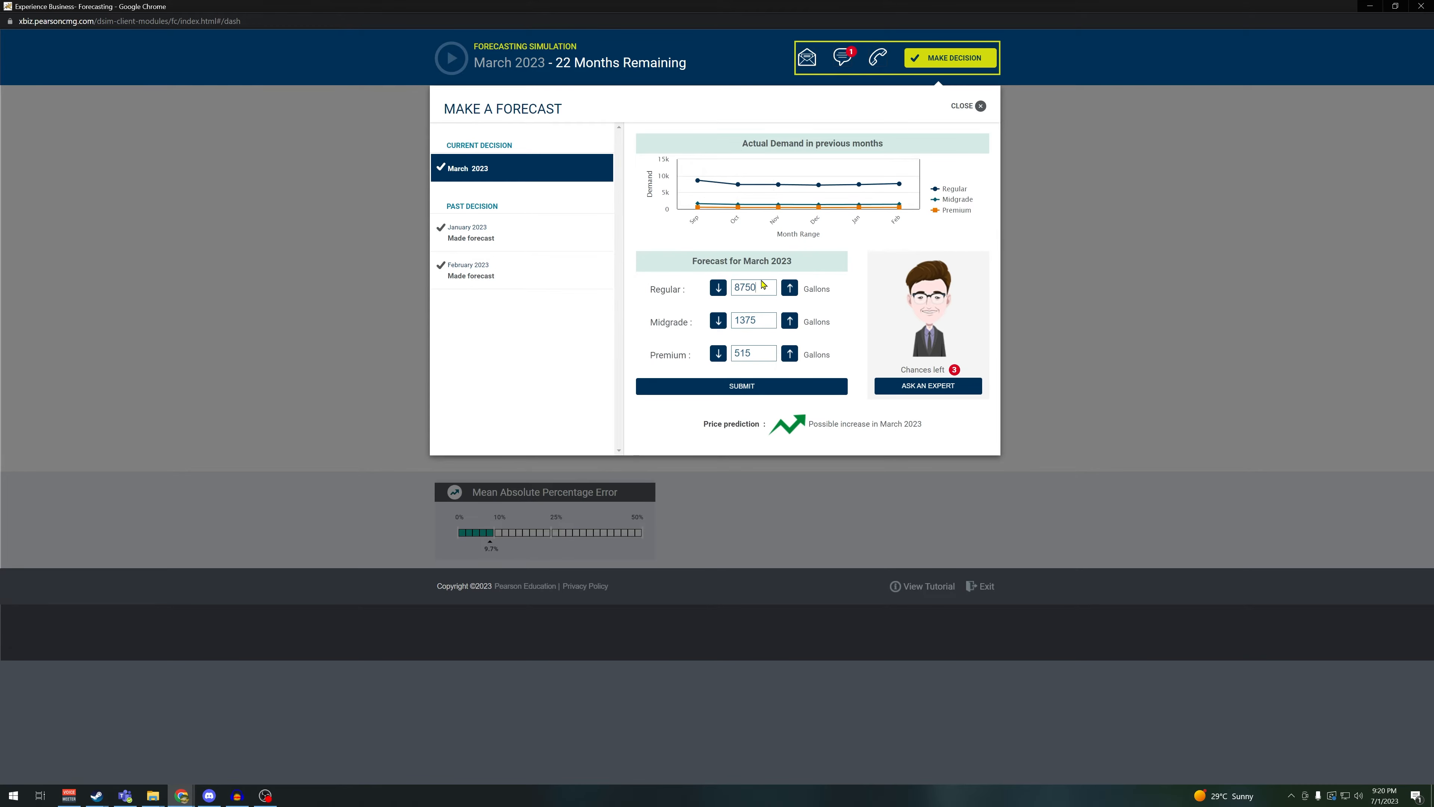
left_click_drag(766, 287, 683, 267)
type("9")
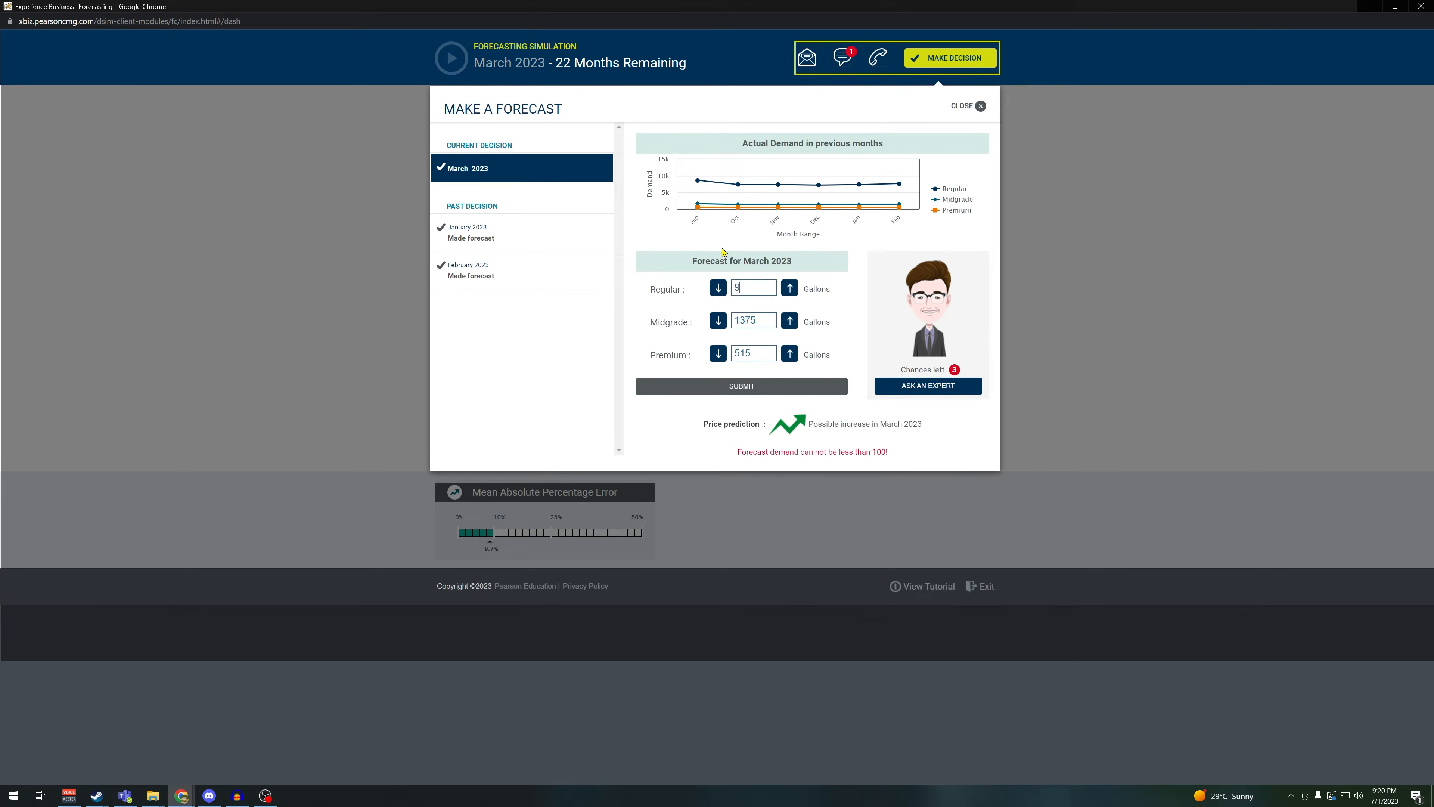
type("100")
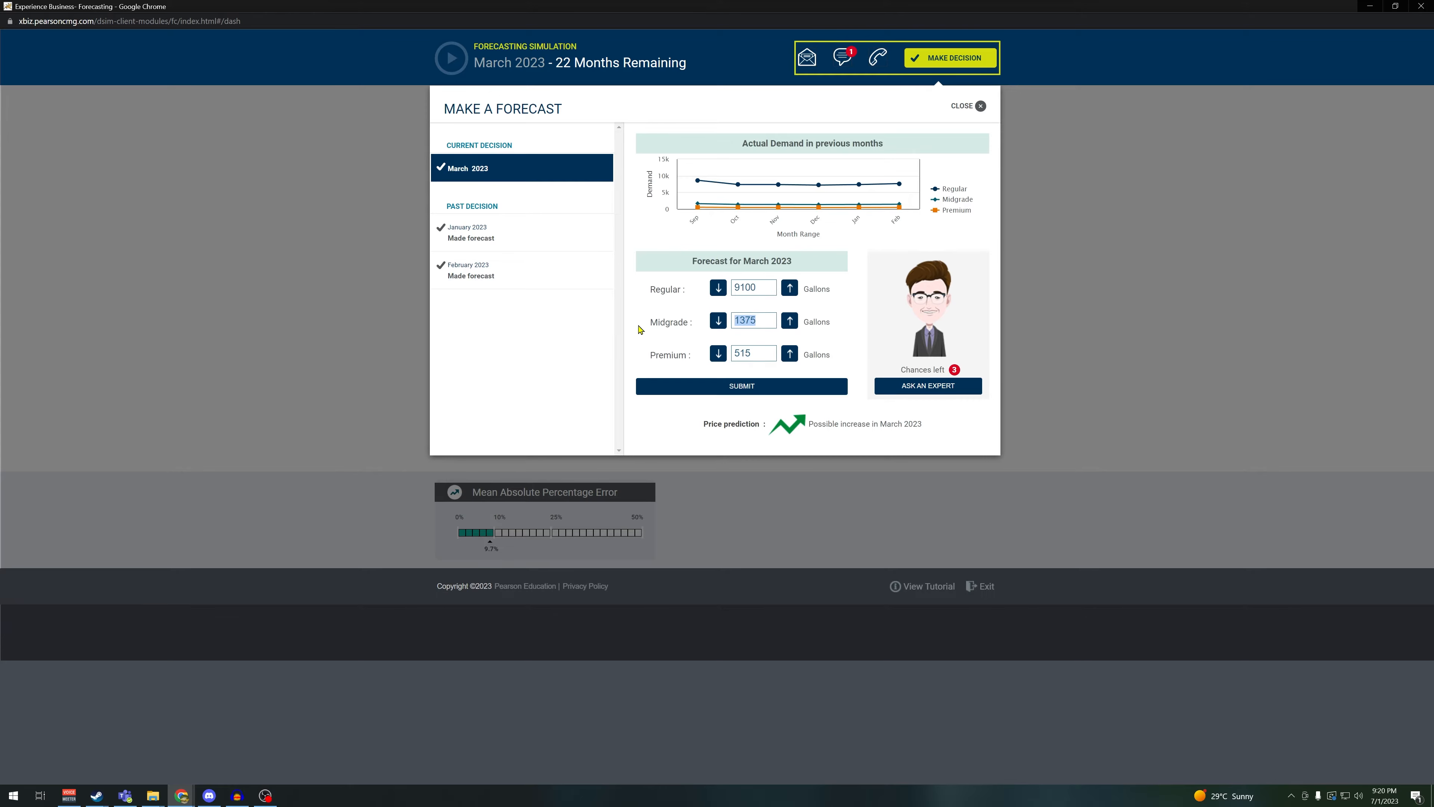
left_click(765, 389)
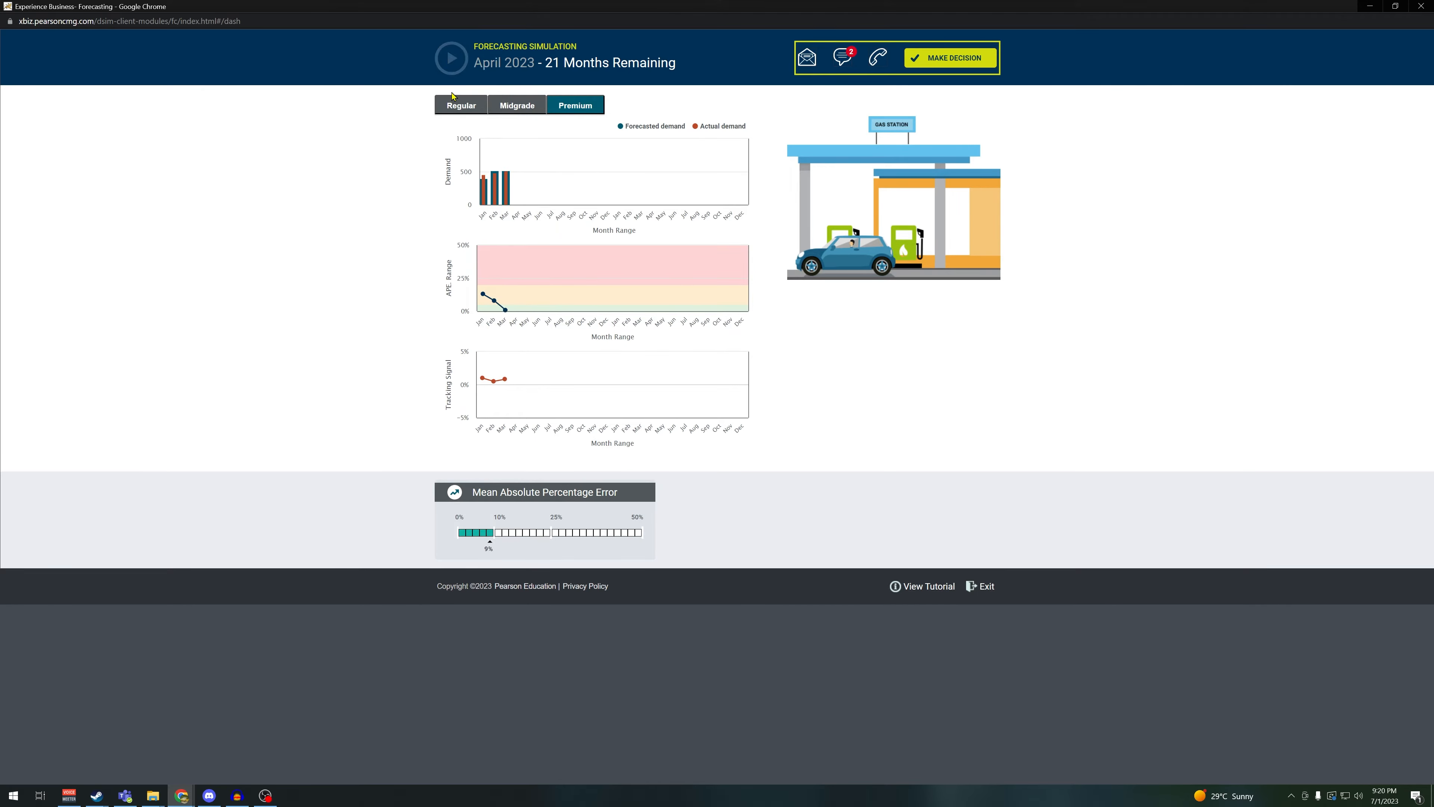
Compare the forecasted and actual March demand on the Midgrade and Regular charts, and check the April 2023 price prediction
left_click(531, 109)
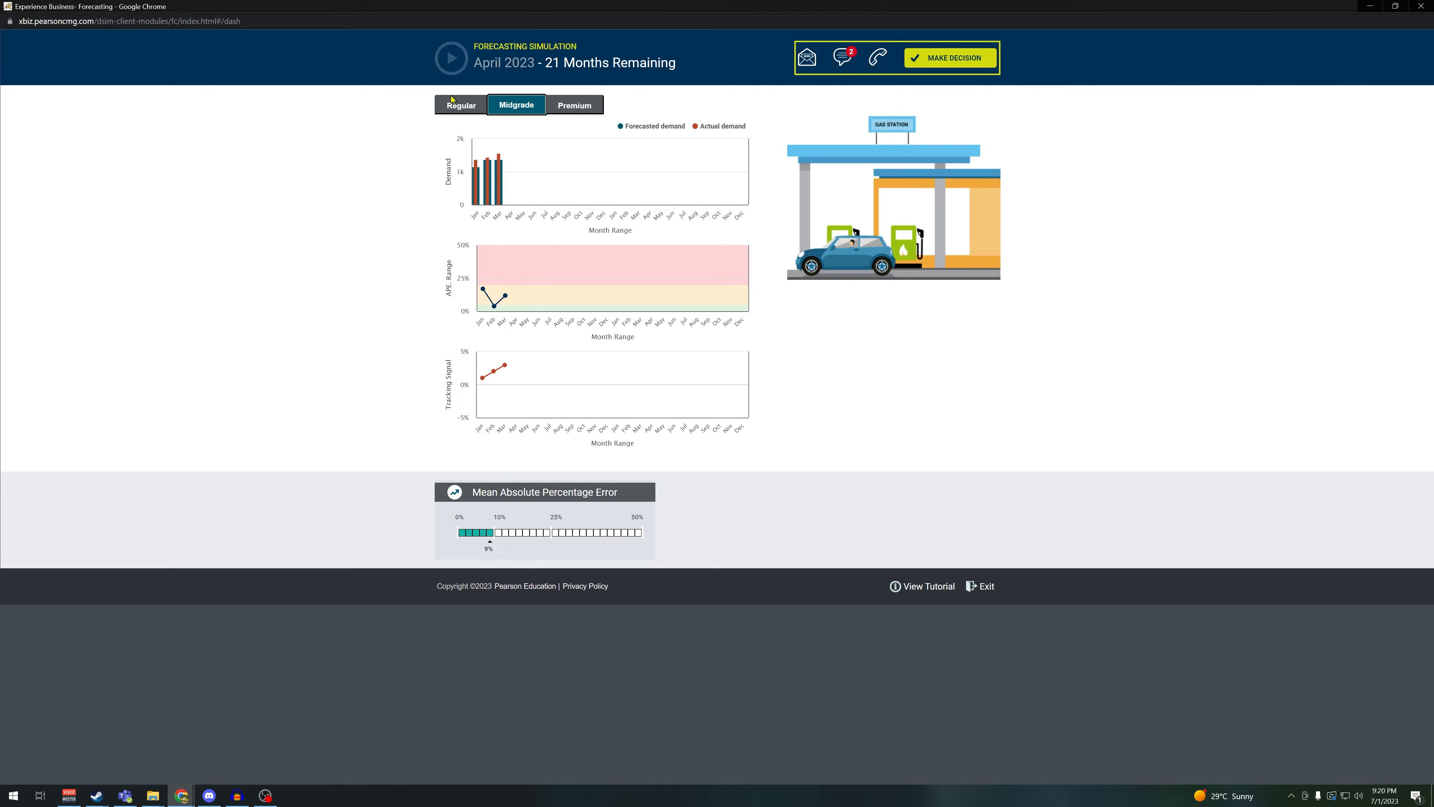
left_click(477, 111)
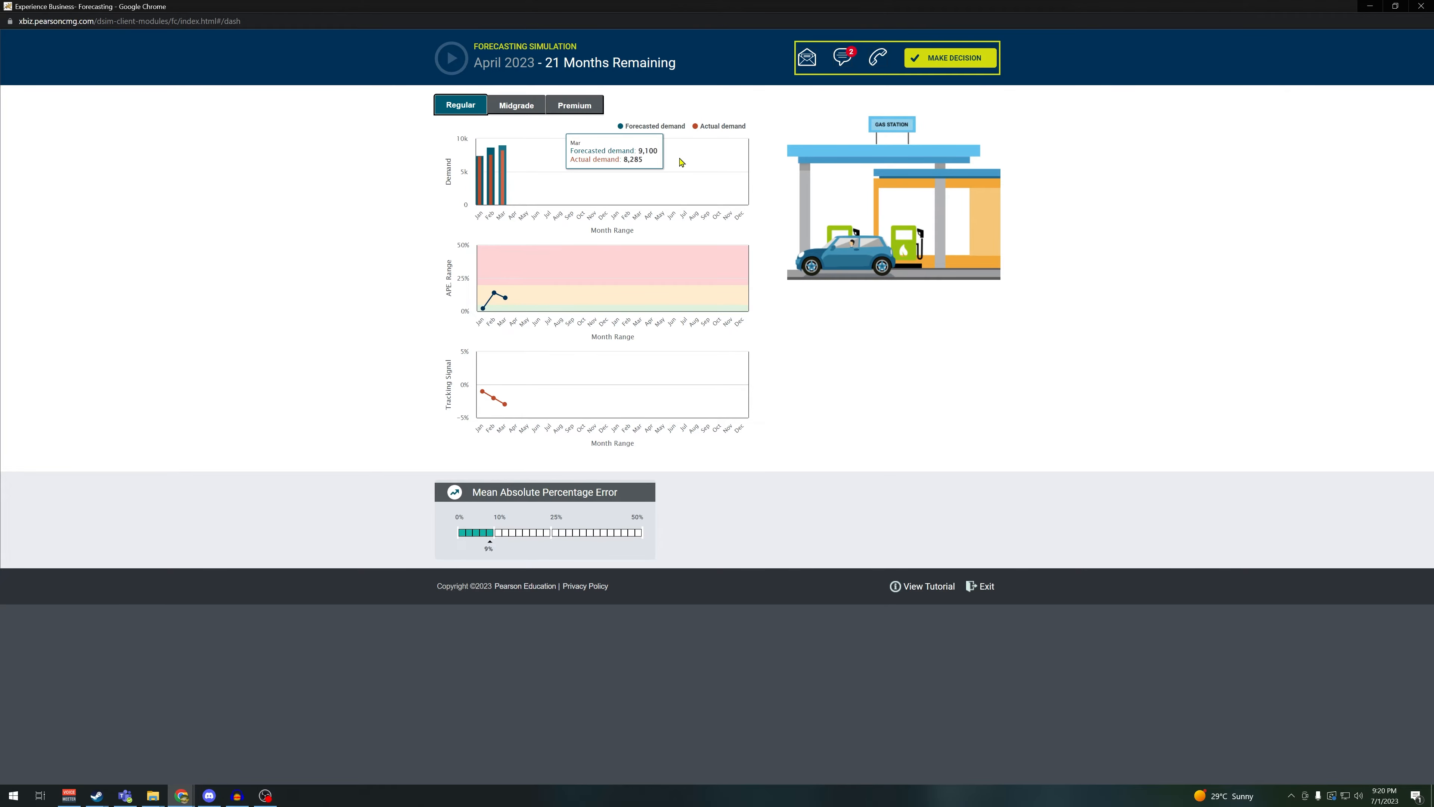
left_click(947, 61)
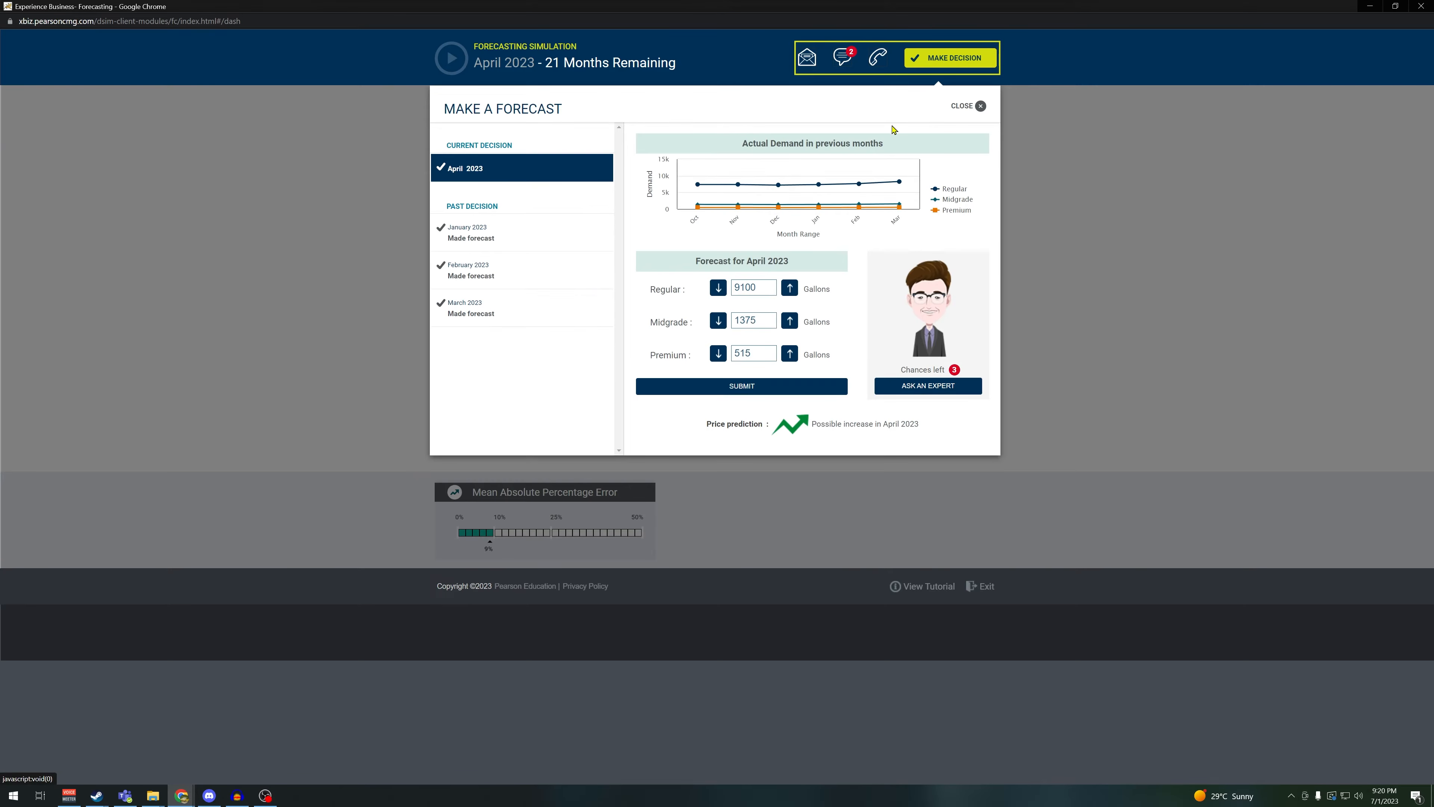
Check the April seasonal factor against March in the Market Research email
left_click(807, 57)
left_click(475, 243)
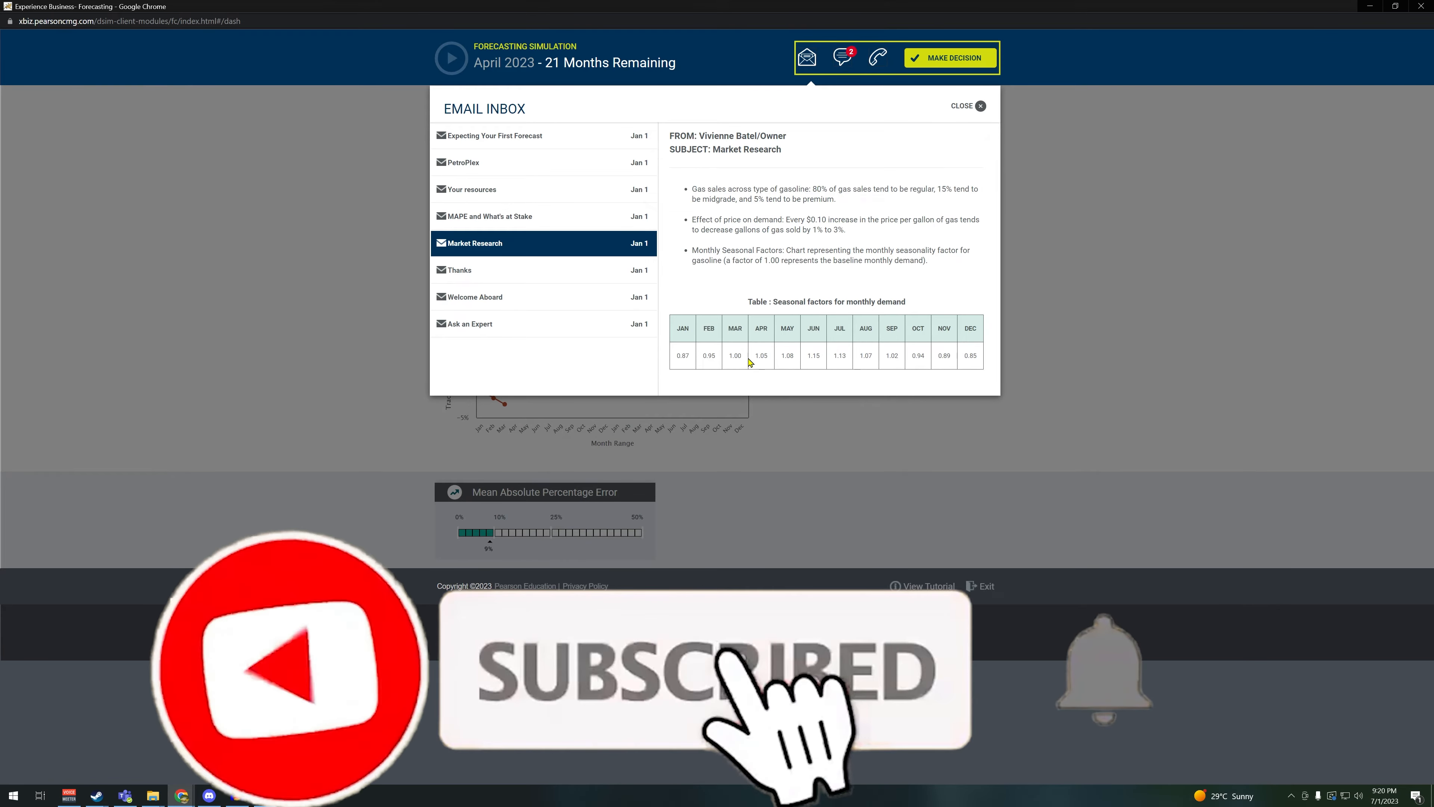
left_click(977, 106)
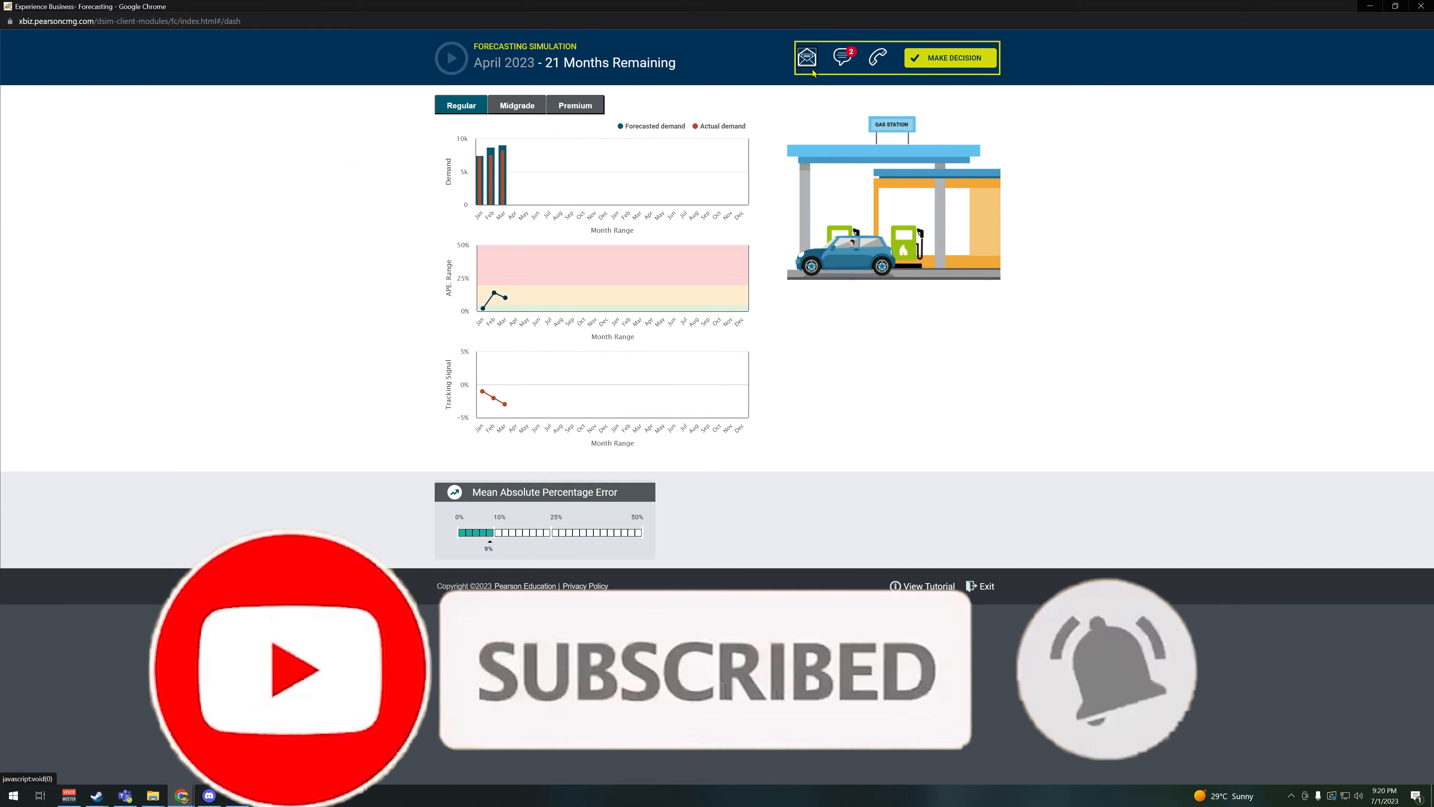
Review recent demand history in the April forecast form and the March results on the Regular, Midgrade and Premium charts
left_click(950, 58)
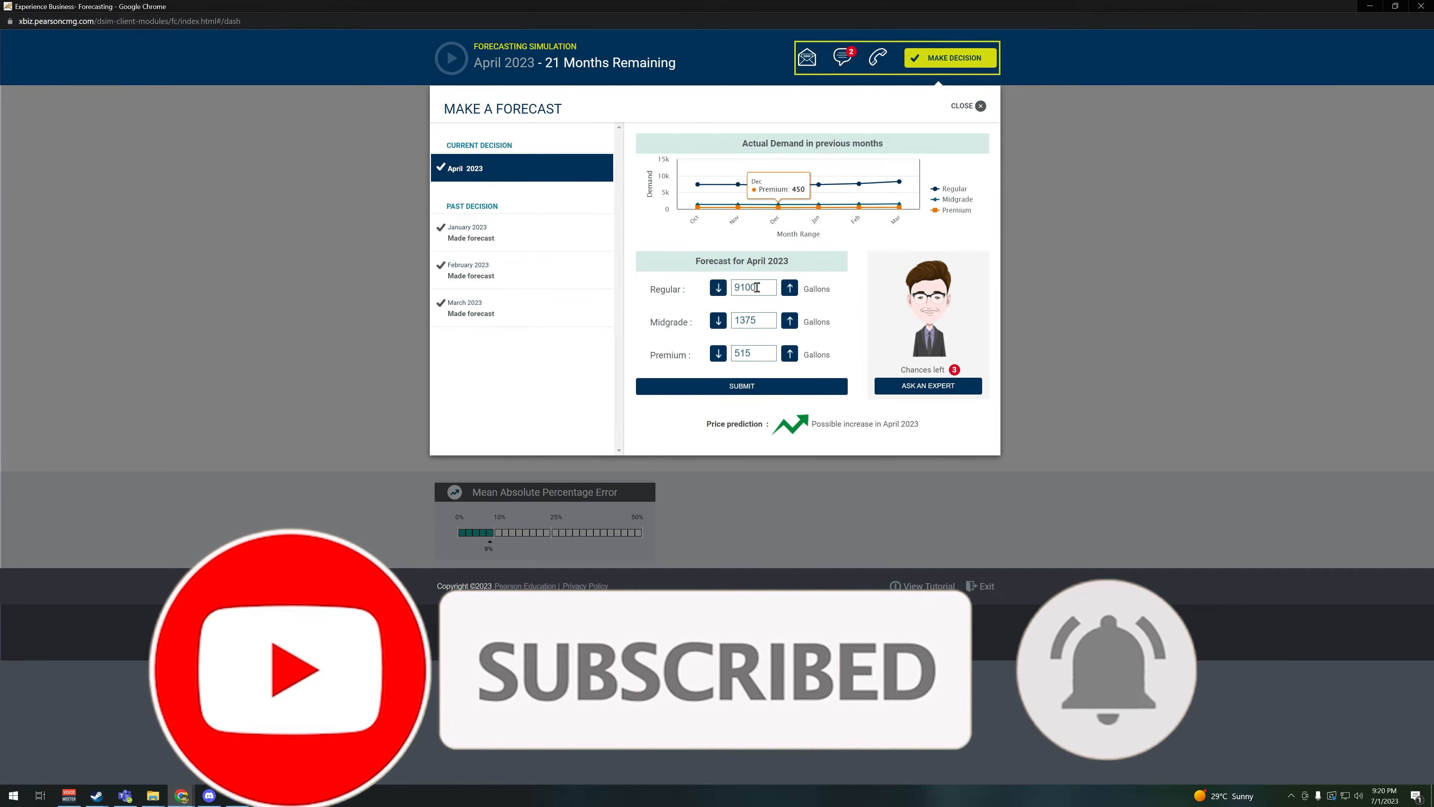
left_click_drag(758, 287, 728, 281)
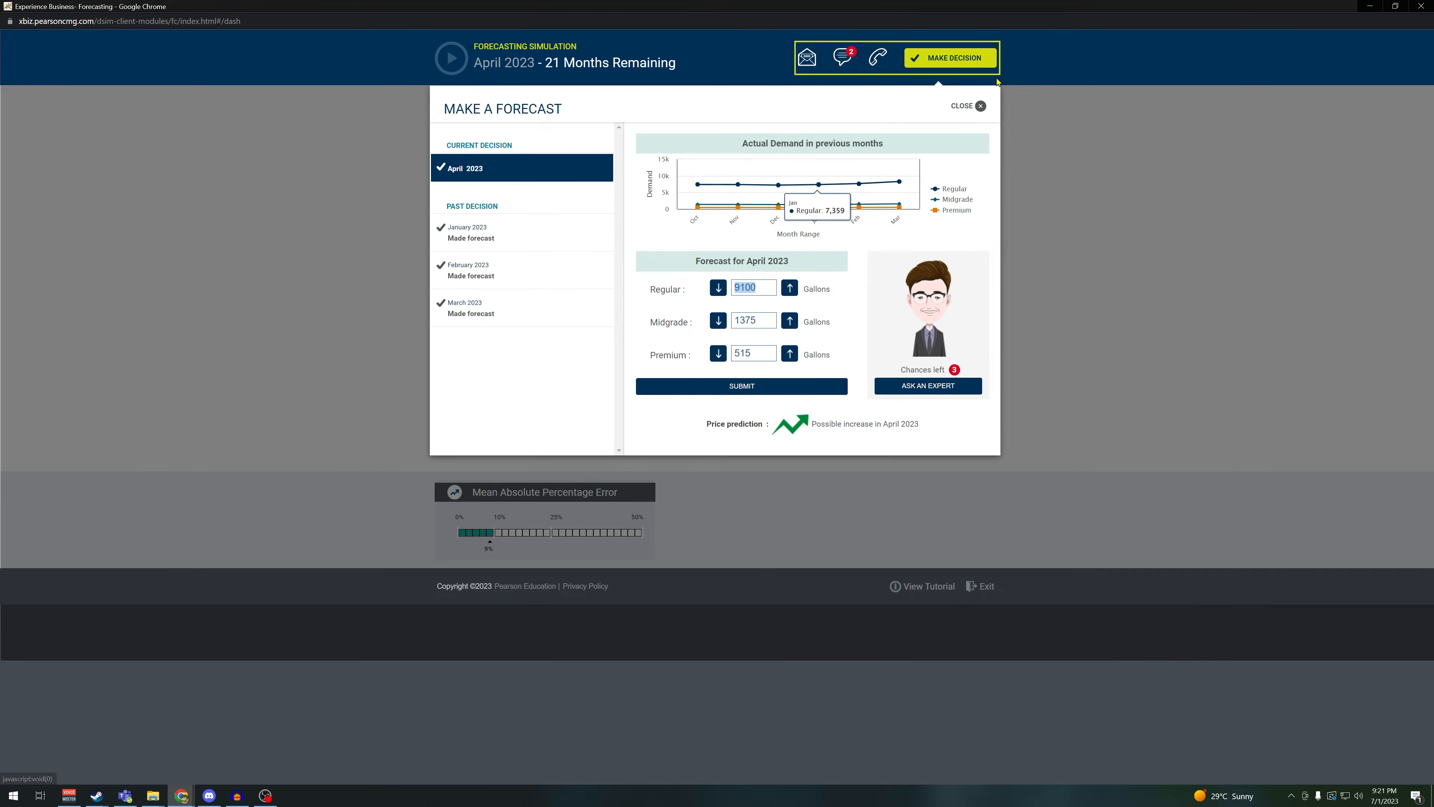
left_click(980, 107)
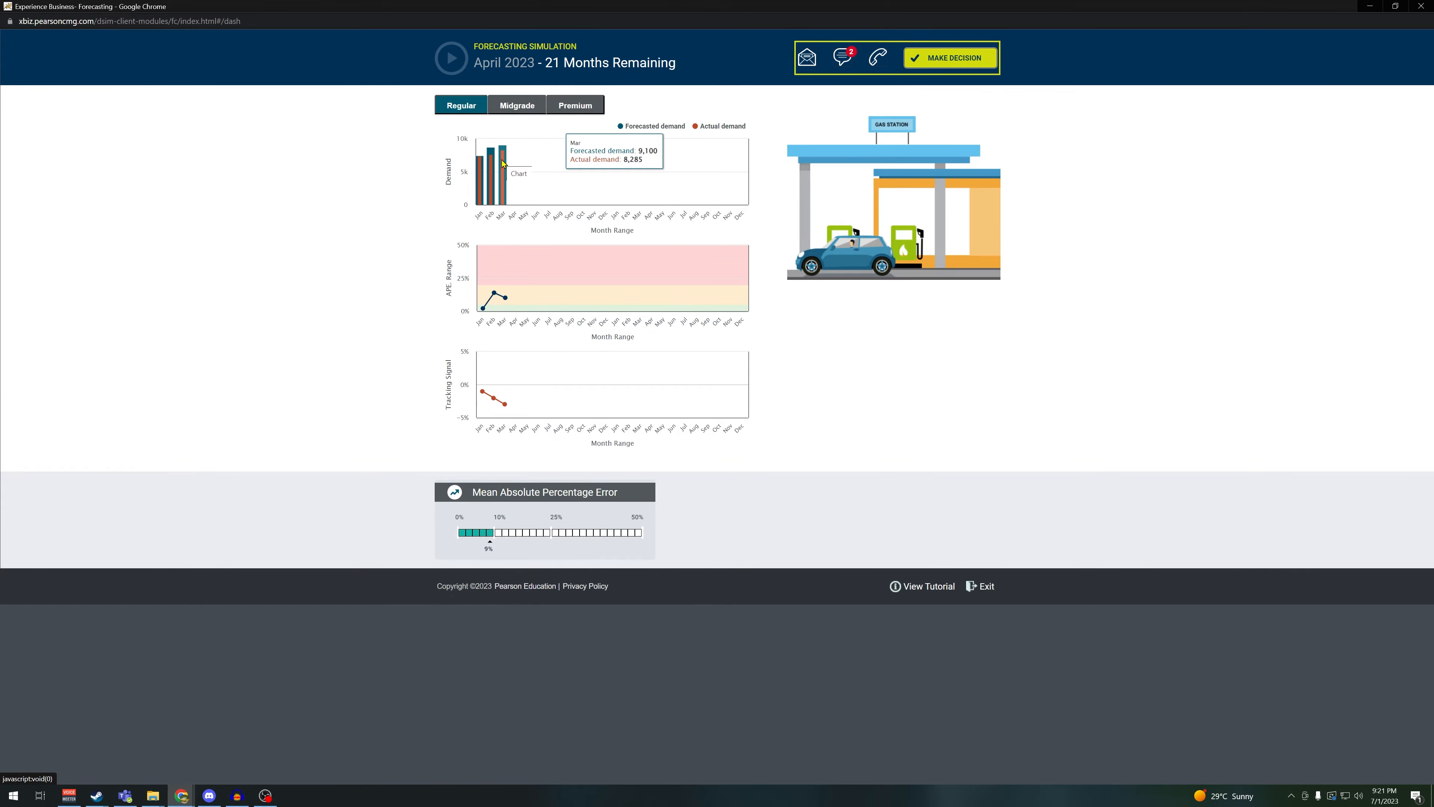
left_click(992, 59)
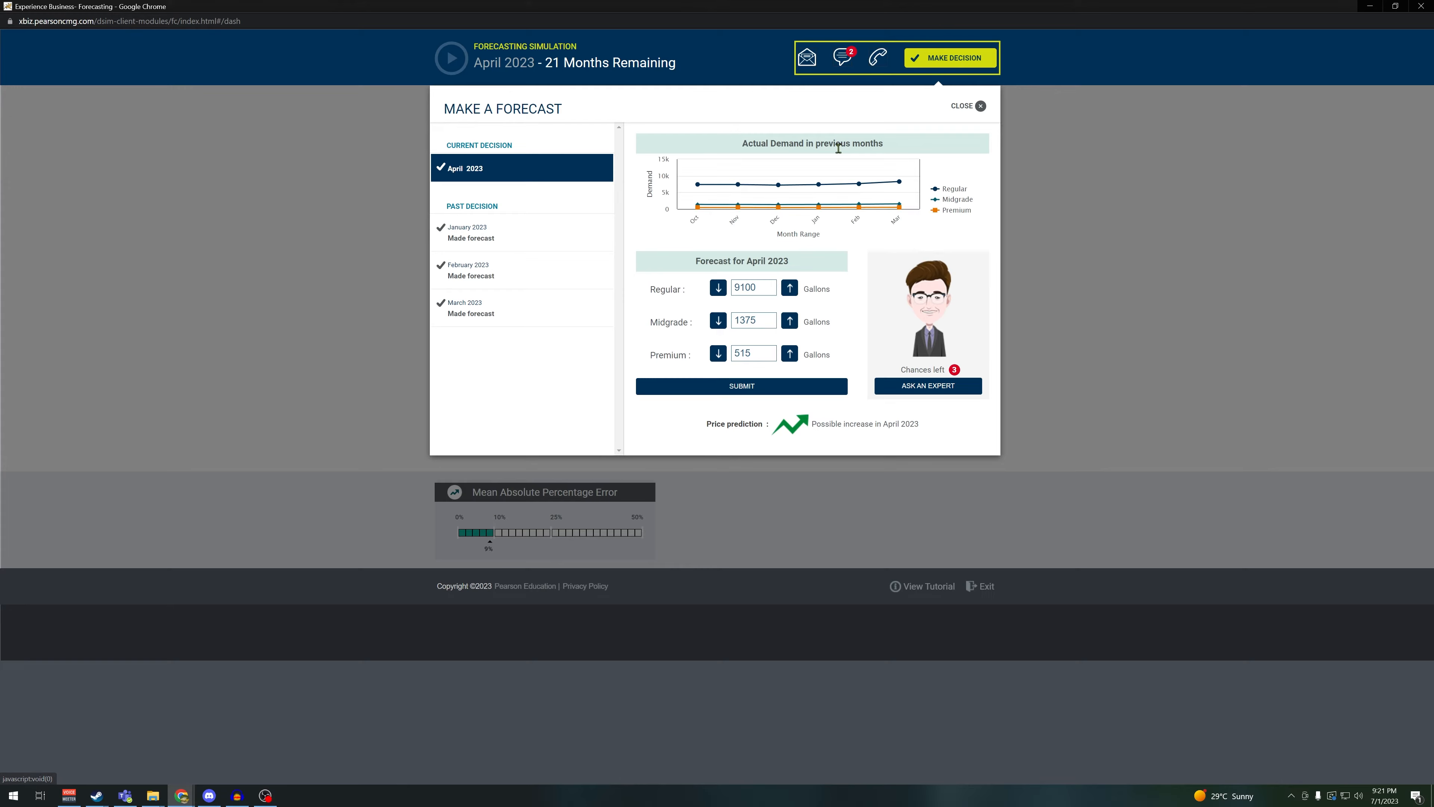
left_click(971, 105)
left_click(509, 108)
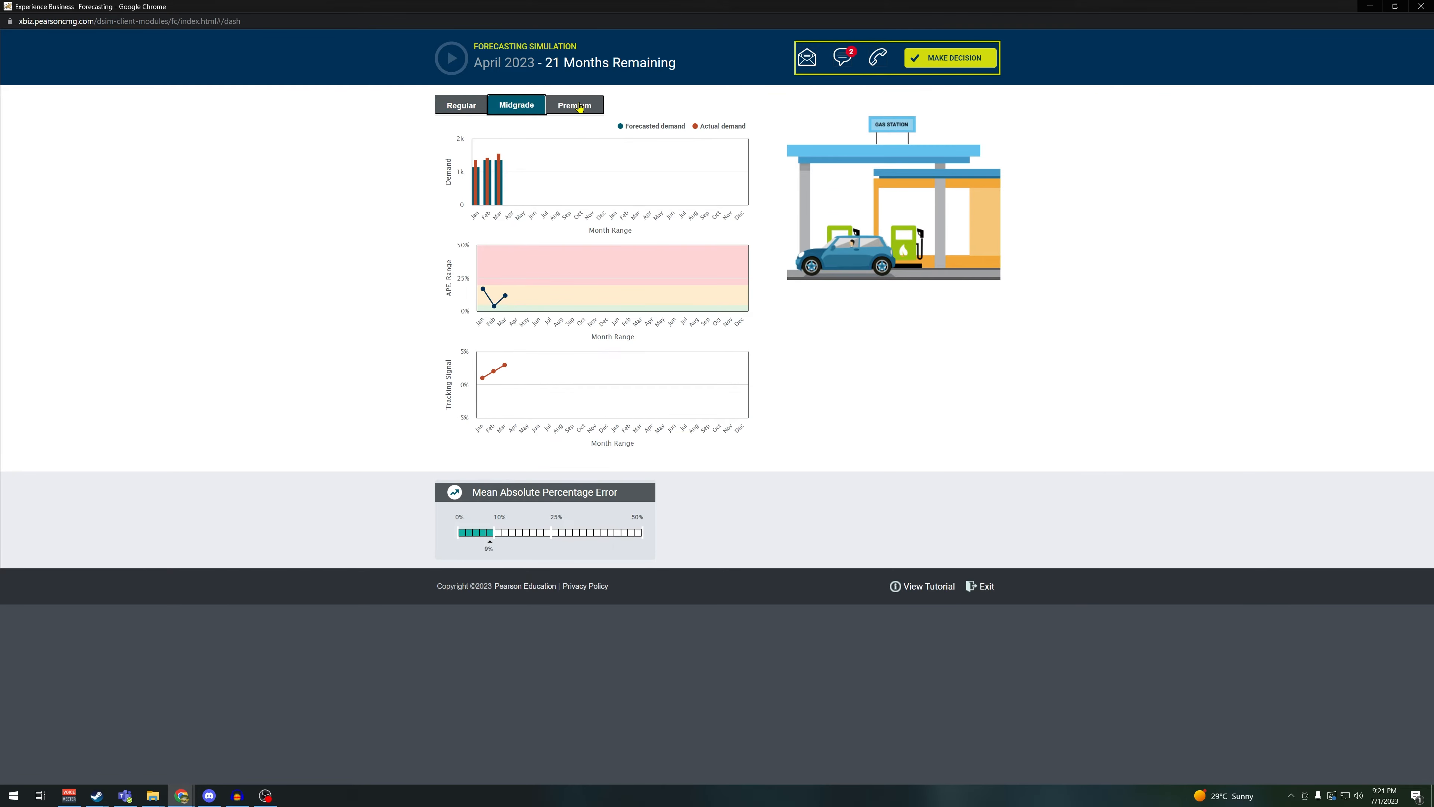
left_click(578, 107)
left_click(520, 104)
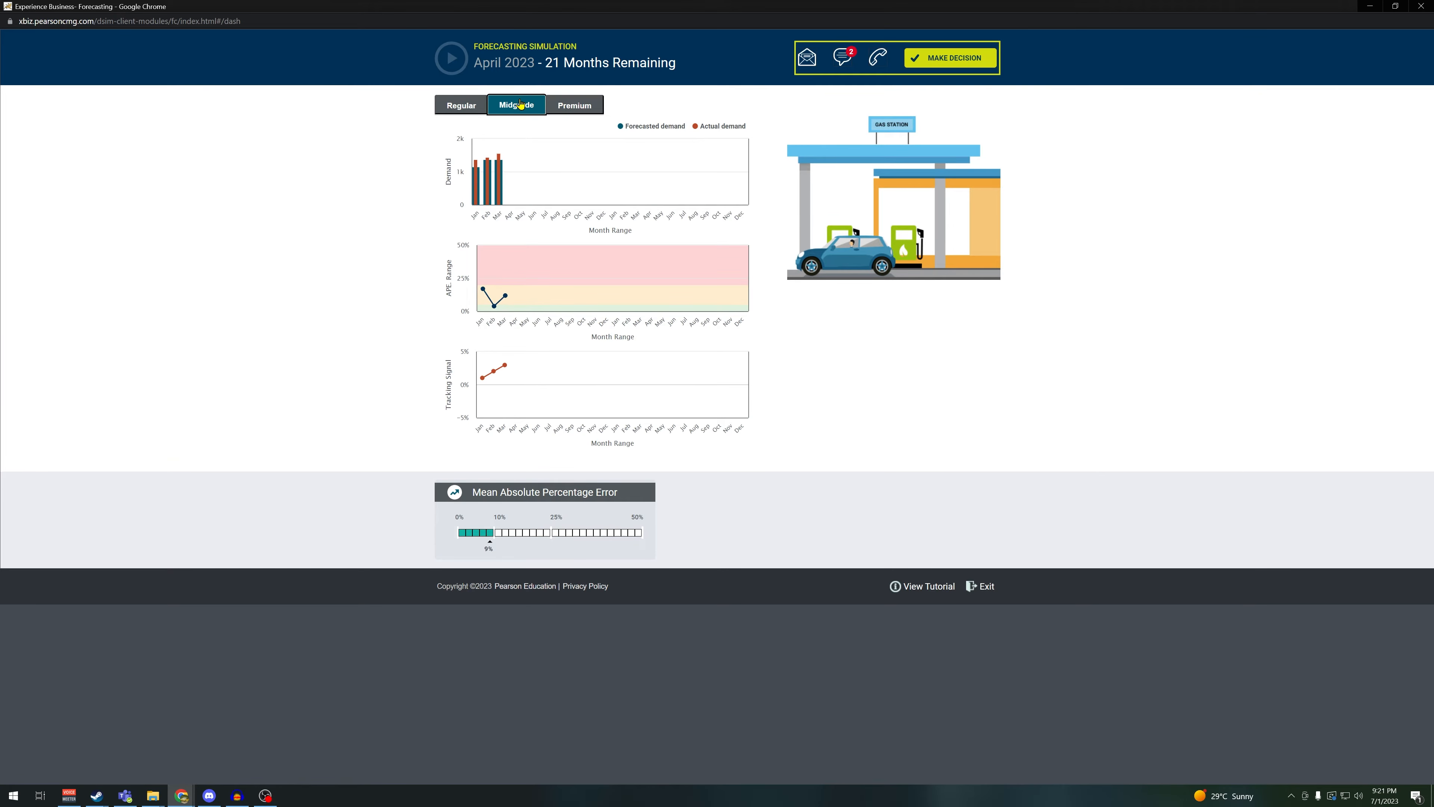
Submit the April 2023 forecast with Regular 9100, Midgrade 1500 and Premium 515 gallons
left_click(950, 58)
left_click(761, 318)
double_click(761, 318)
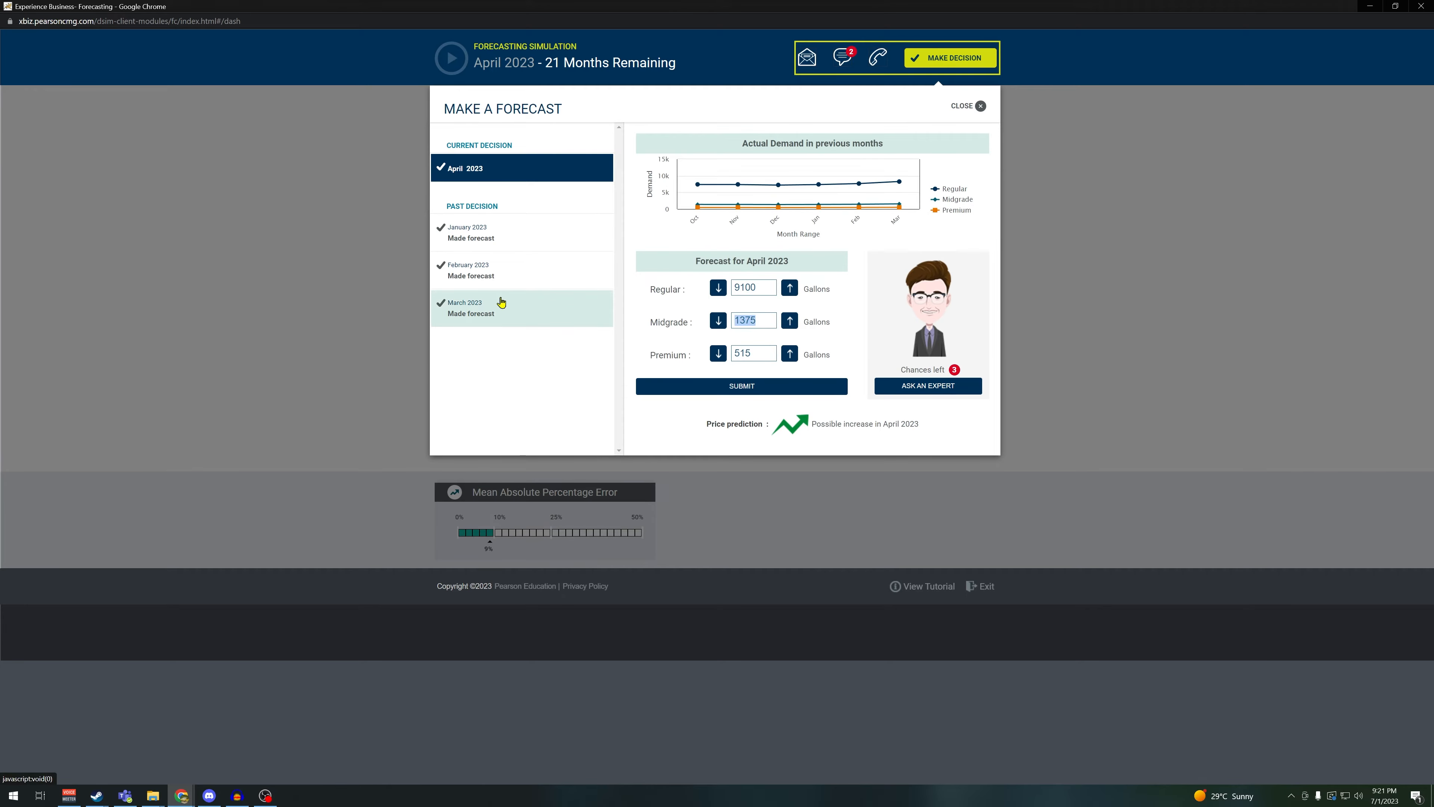
left_click(739, 385)
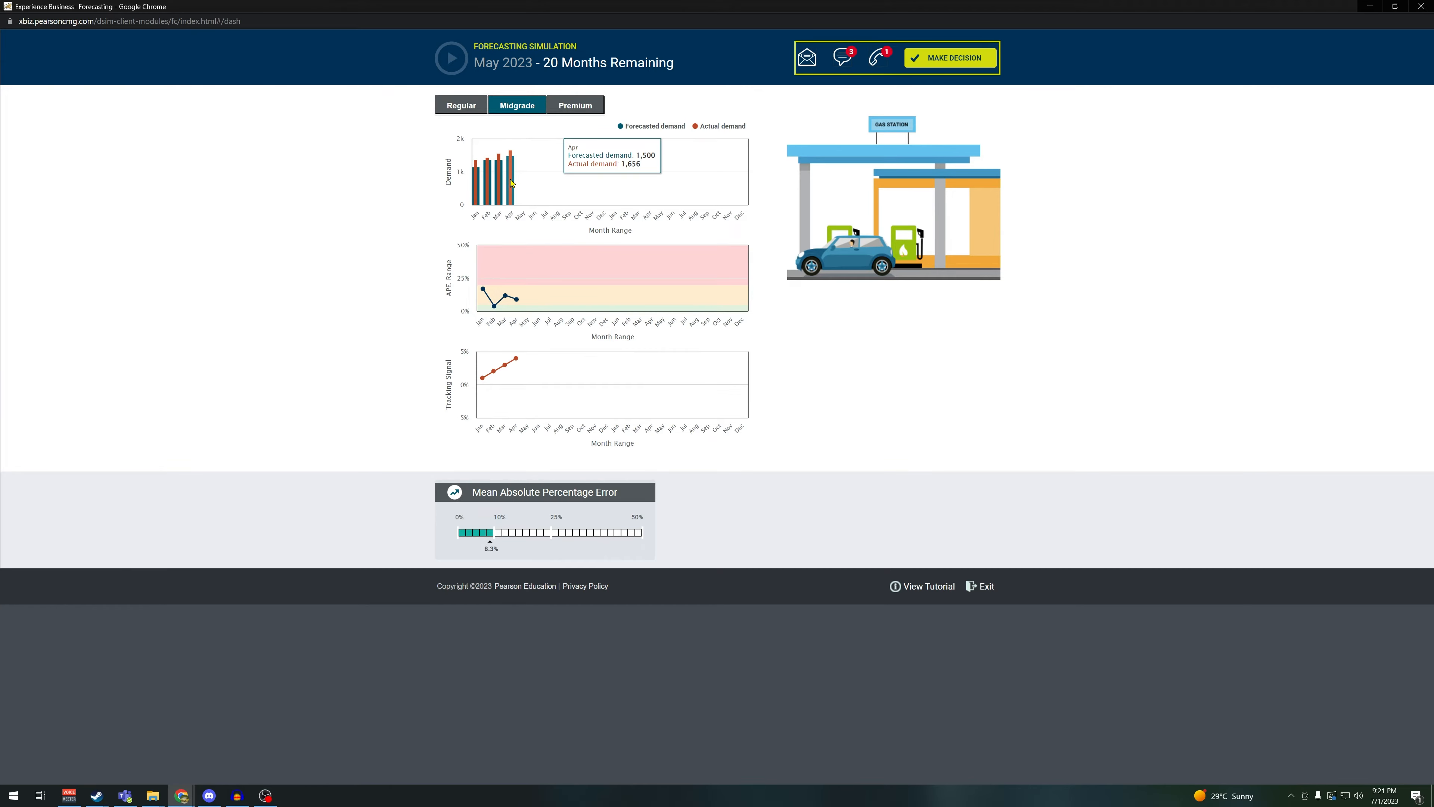
Compare the forecasted and actual April demand on the Regular and Premium charts
left_click(478, 111)
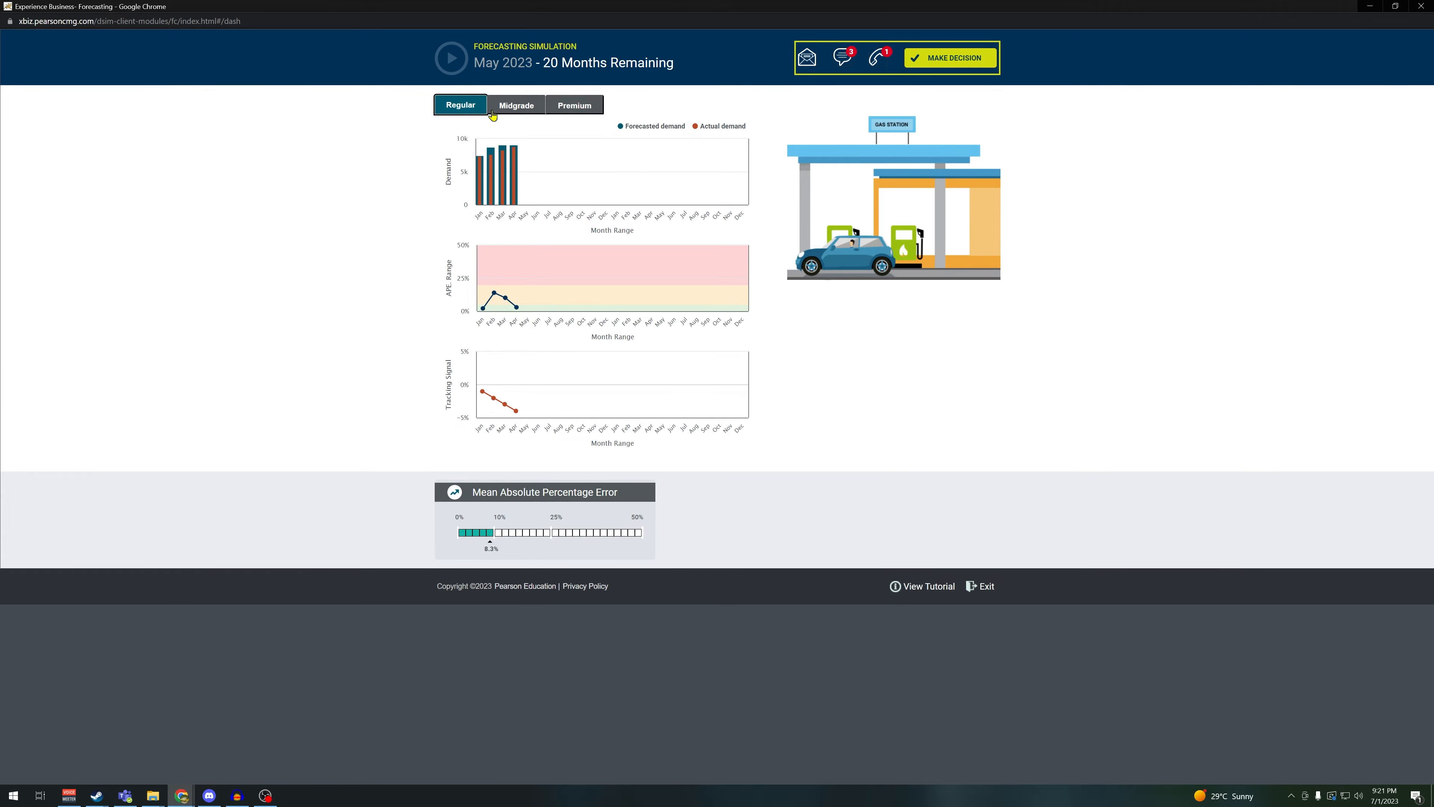
left_click(556, 105)
mouse_move(517, 170)
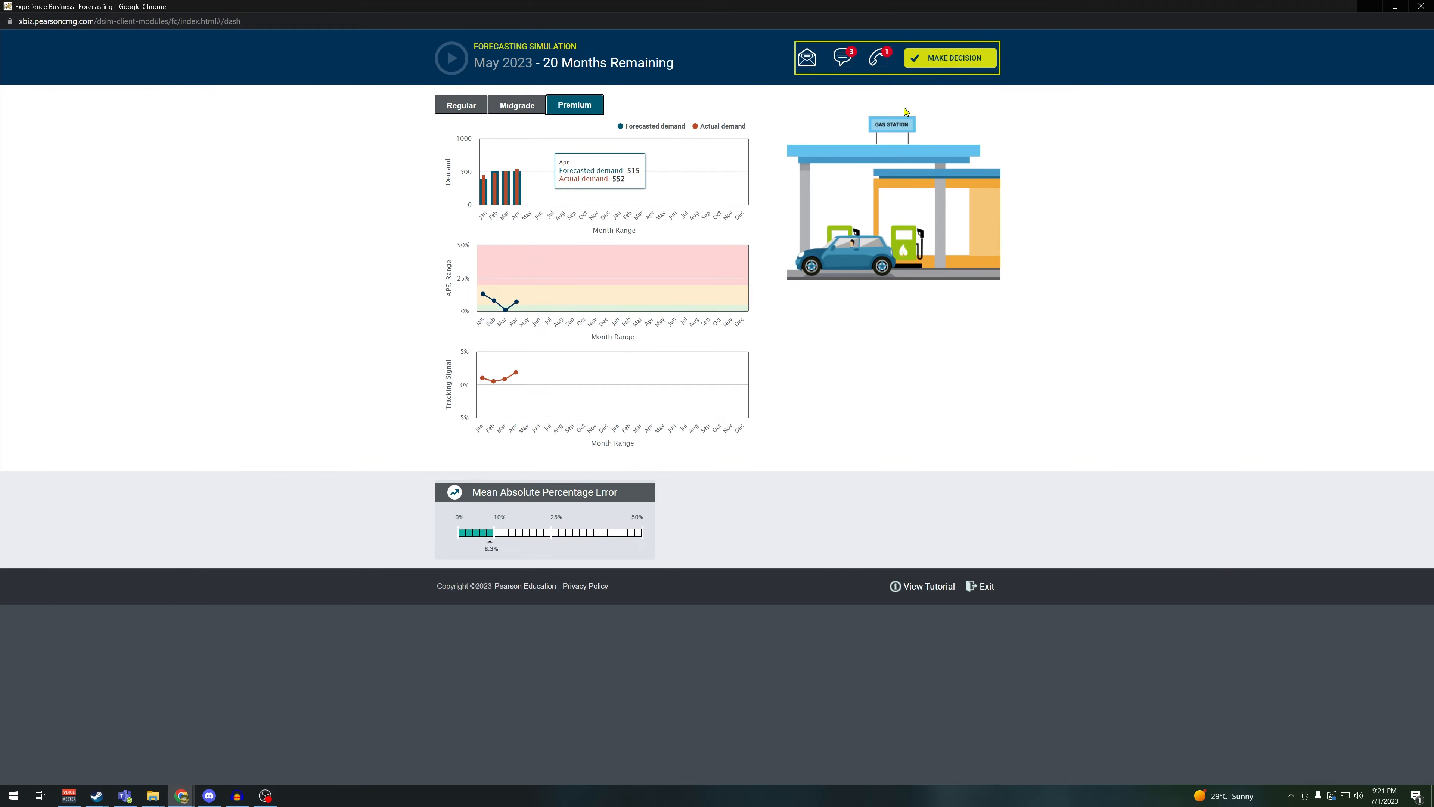
Submit the May 2023 forecast with Regular 9450, Midgrade 1950 and Premium 700 gallons
left_click(954, 59)
left_click_drag(753, 321, 716, 323)
type("1950")
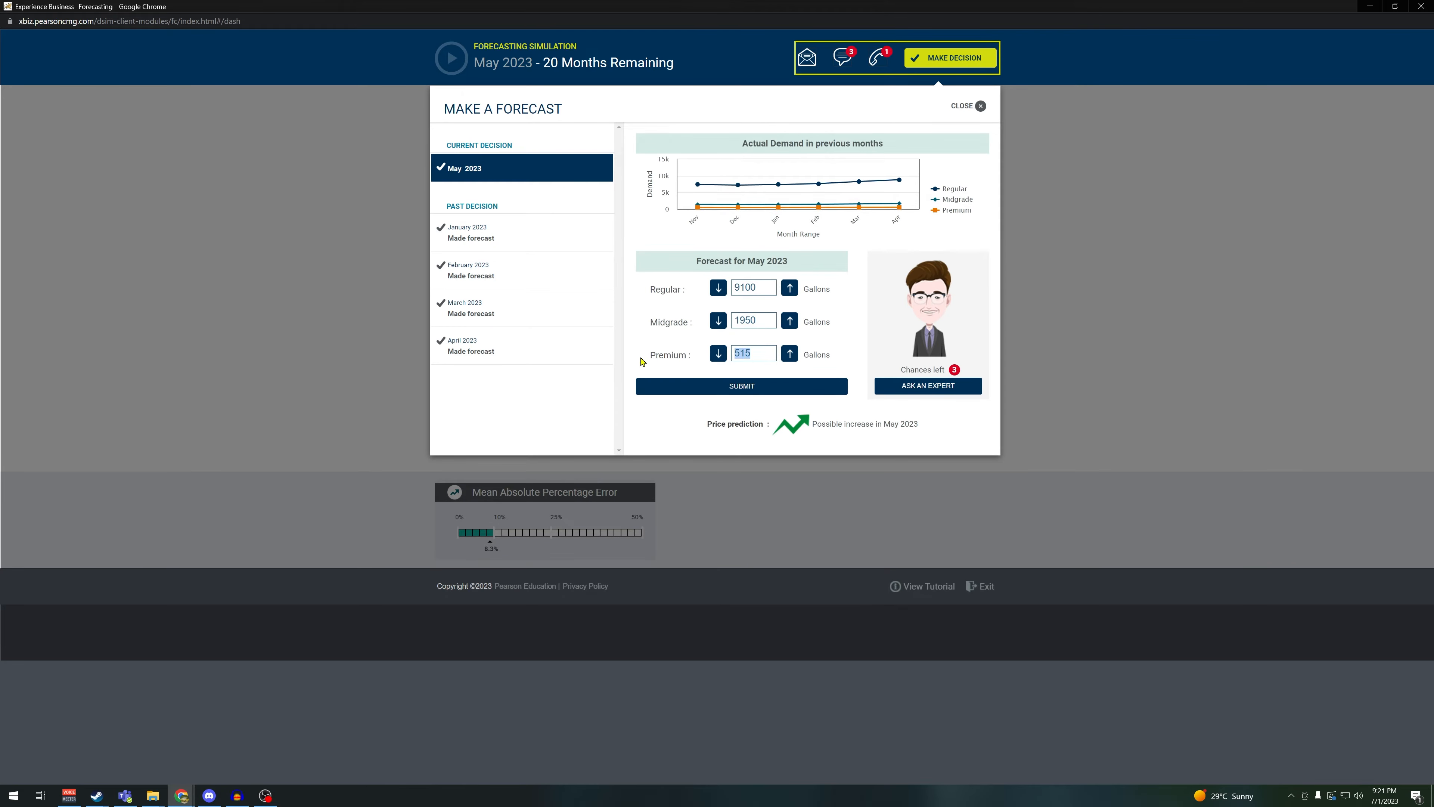
type("700")
left_click_drag(772, 280, 686, 288)
type("9450")
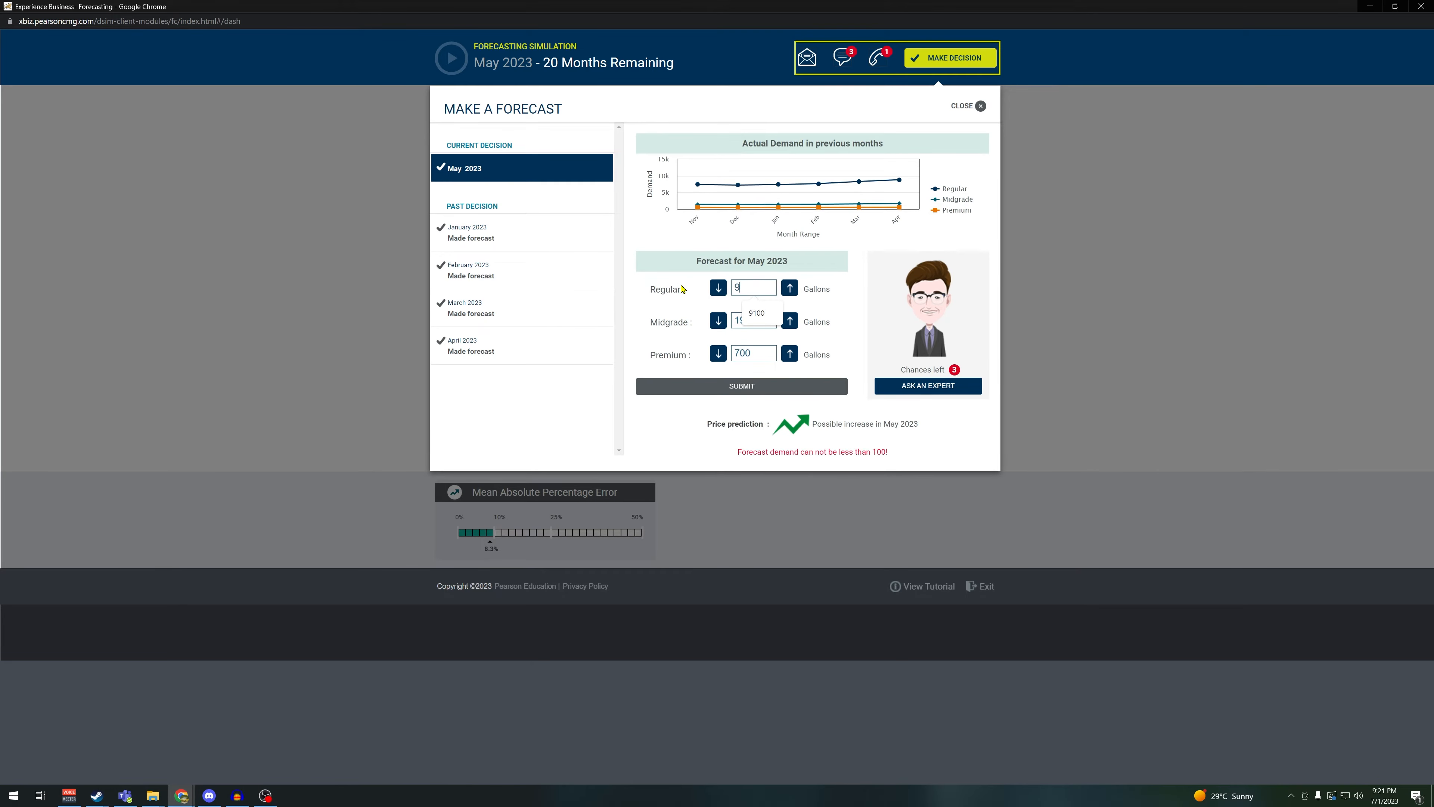
left_click(788, 388)
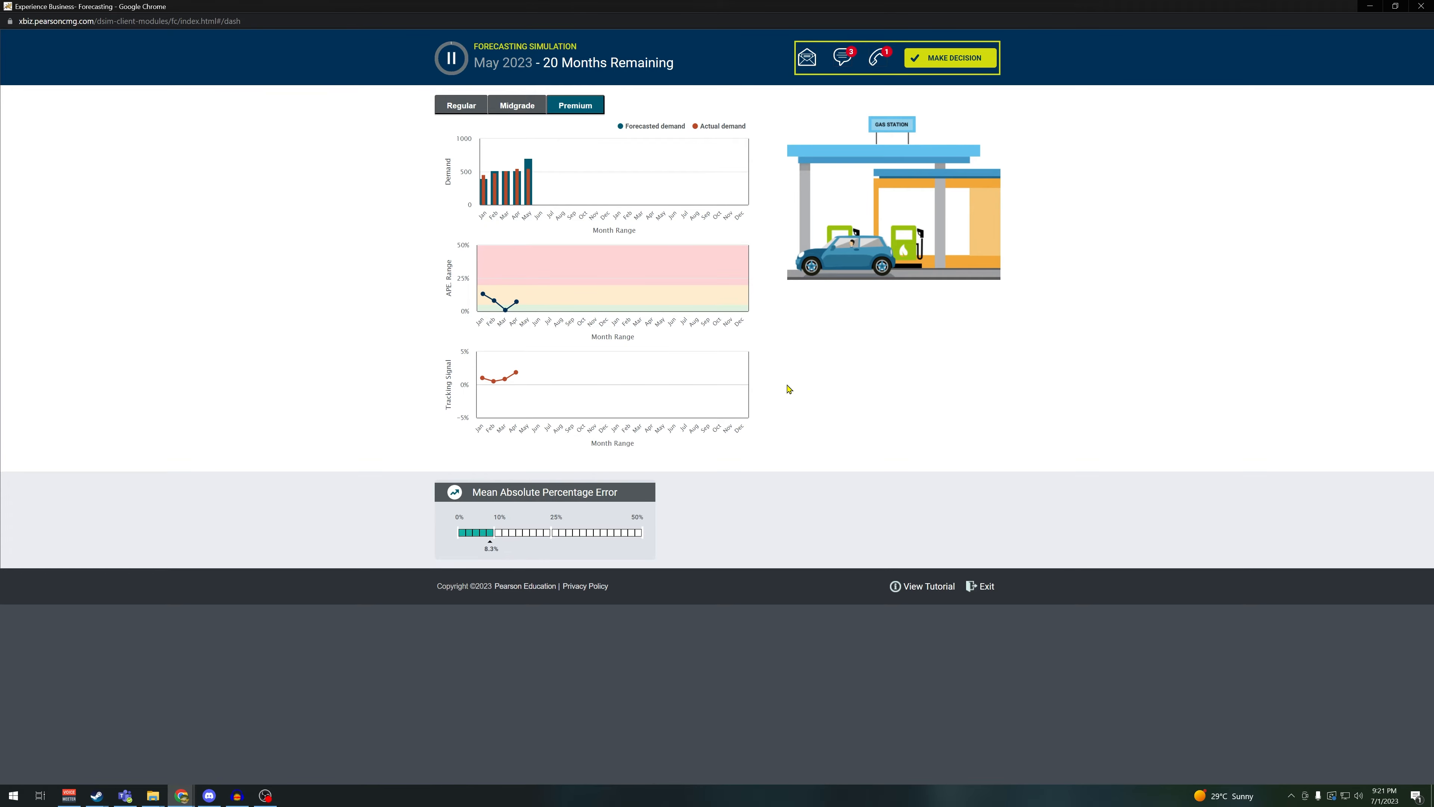
Compare the forecasted and actual May demand on the Premium, Midgrade and Regular charts
mouse_move(534, 187)
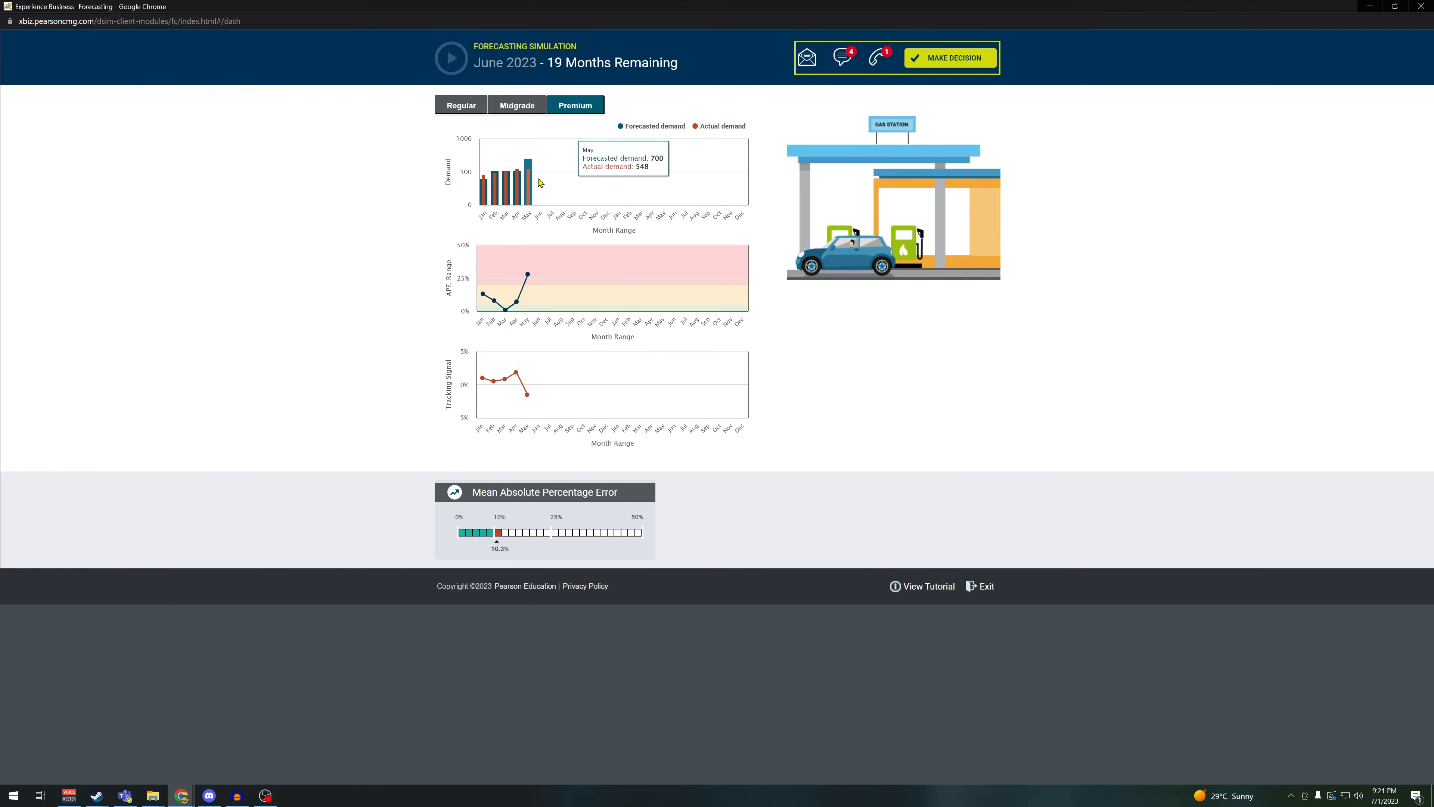
left_click(508, 102)
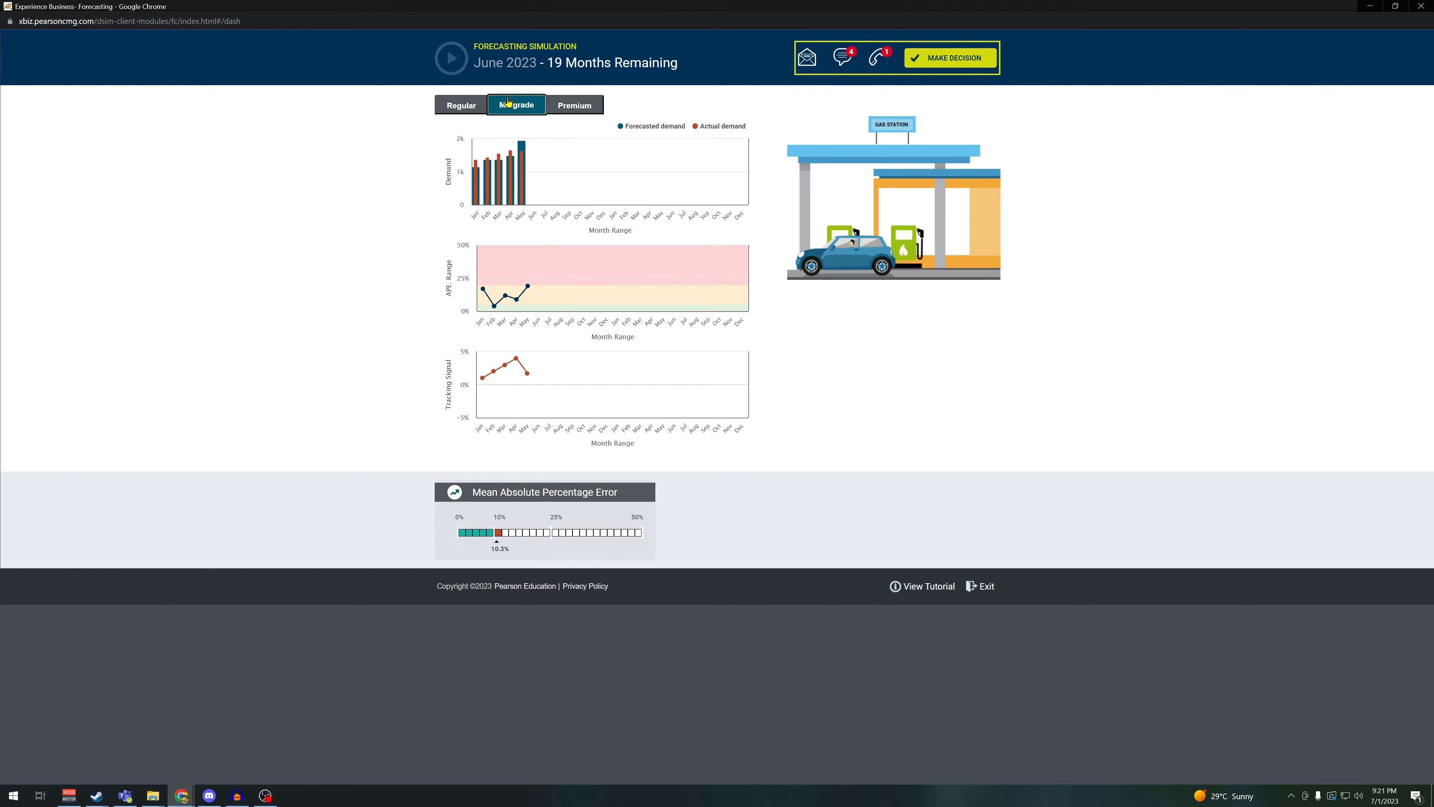
left_click(468, 105)
mouse_move(536, 170)
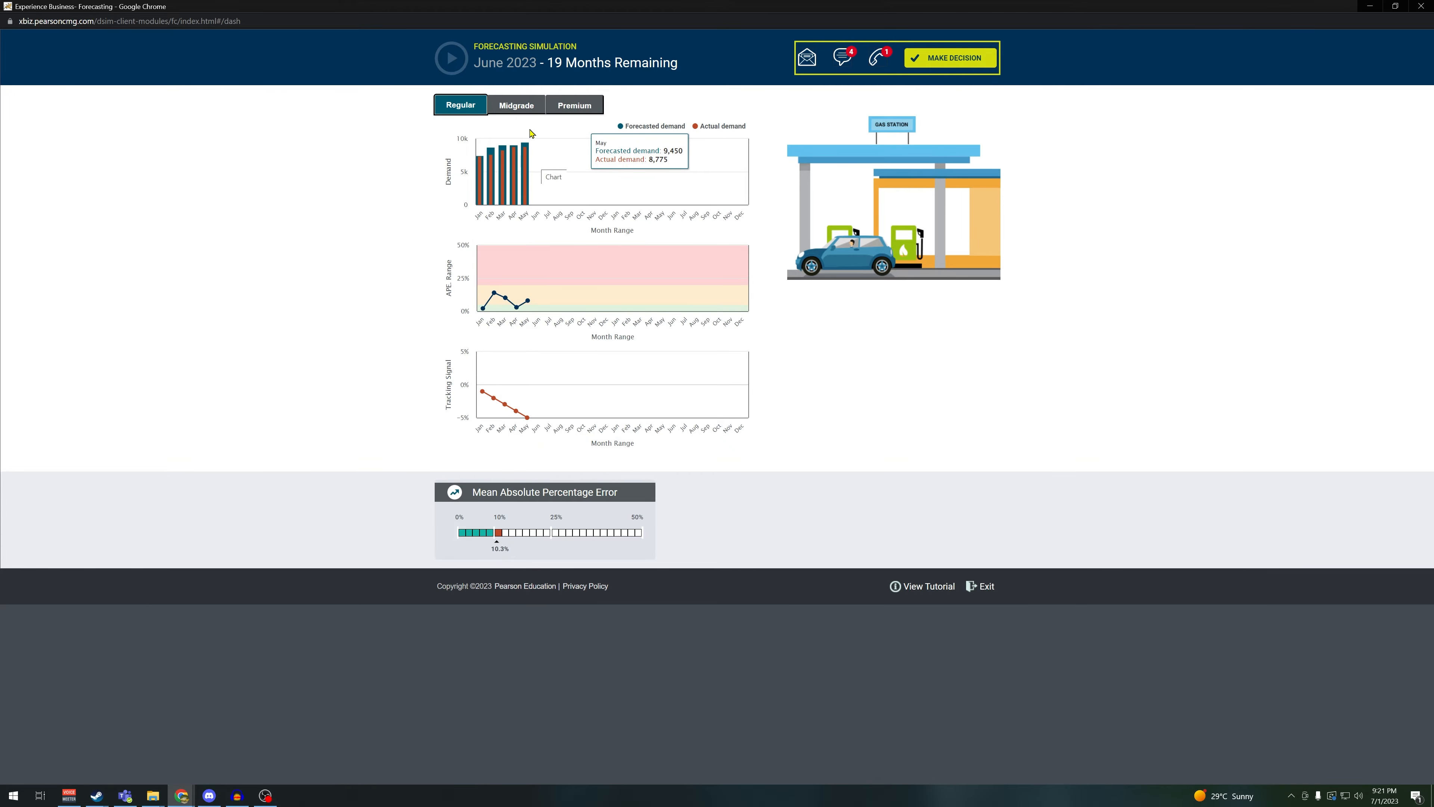
Submit the June 2023 forecast with the same quantities as May: Regular 9450, Midgrade 1950 and Premium 700 gallons
left_click(934, 60)
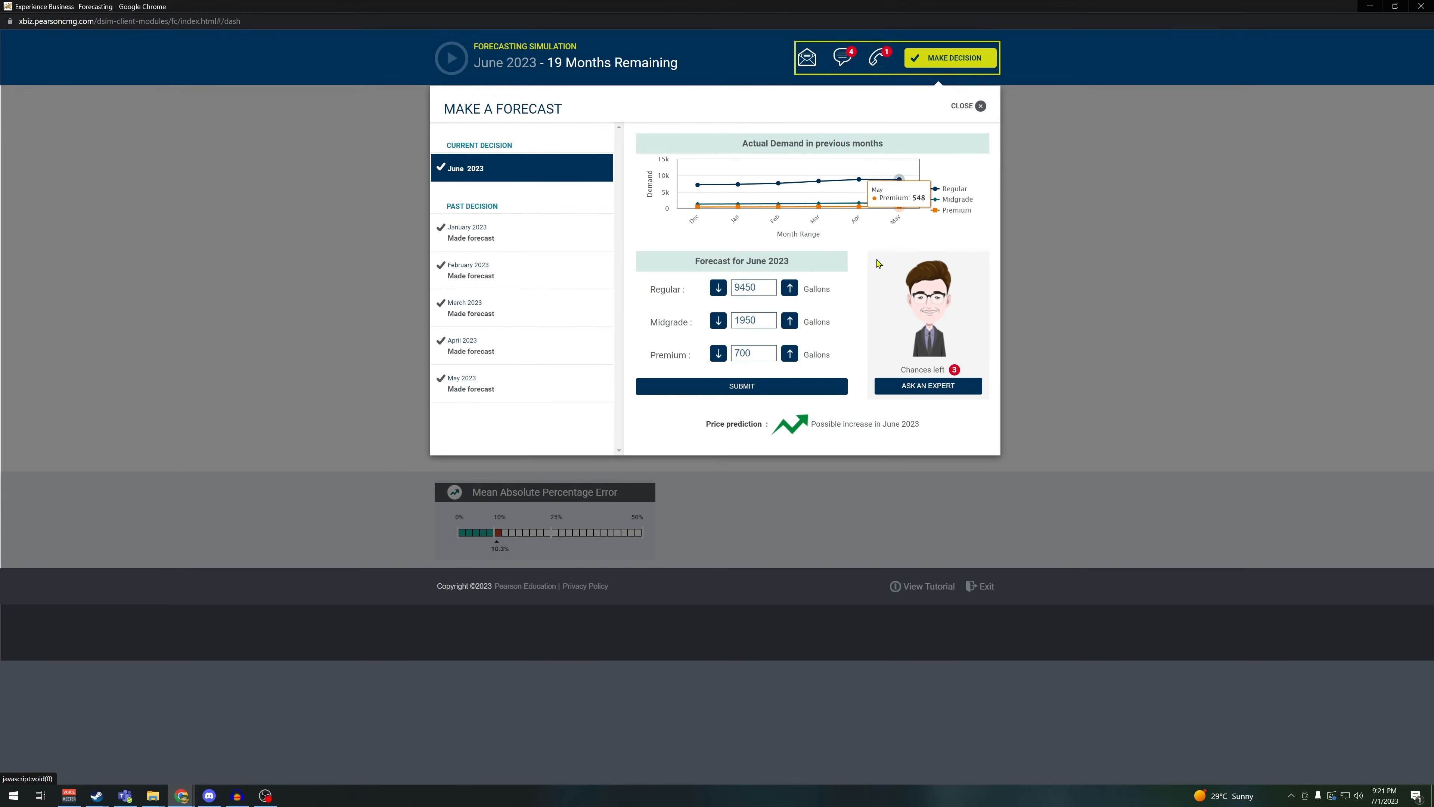
left_click(771, 391)
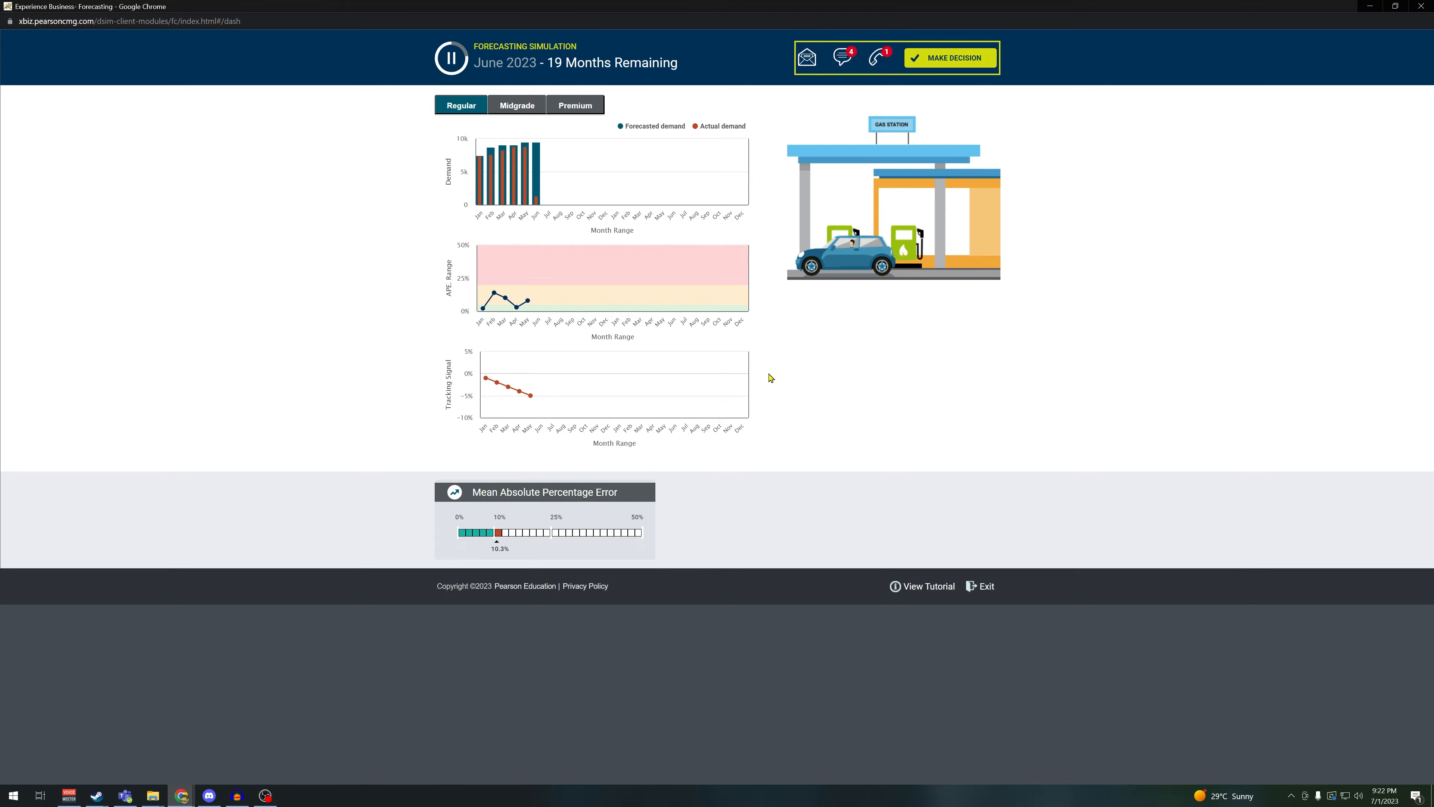
Inspect the Regular tracking signal and the June results on the Midgrade and Premium charts
mouse_move(566, 377)
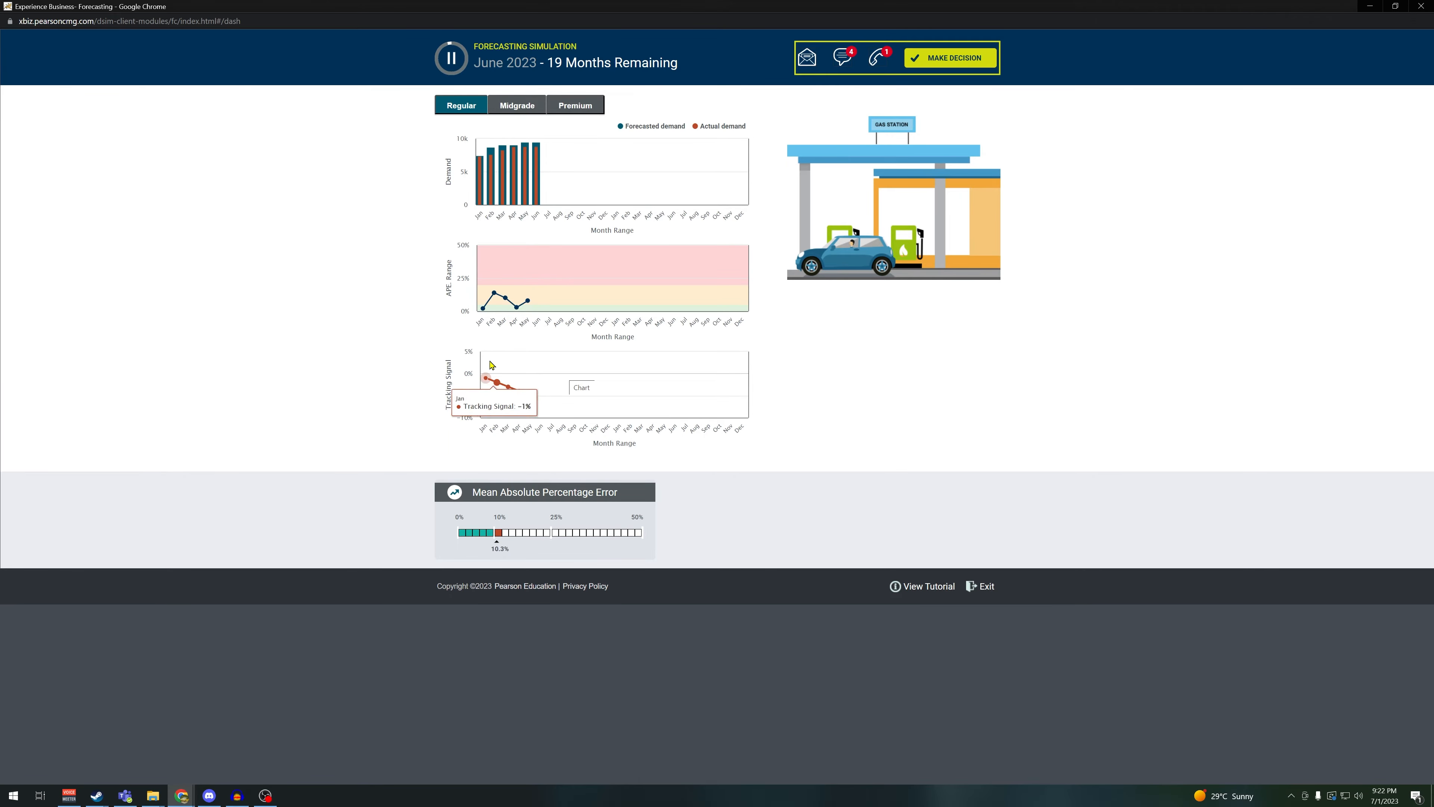
left_click(537, 111)
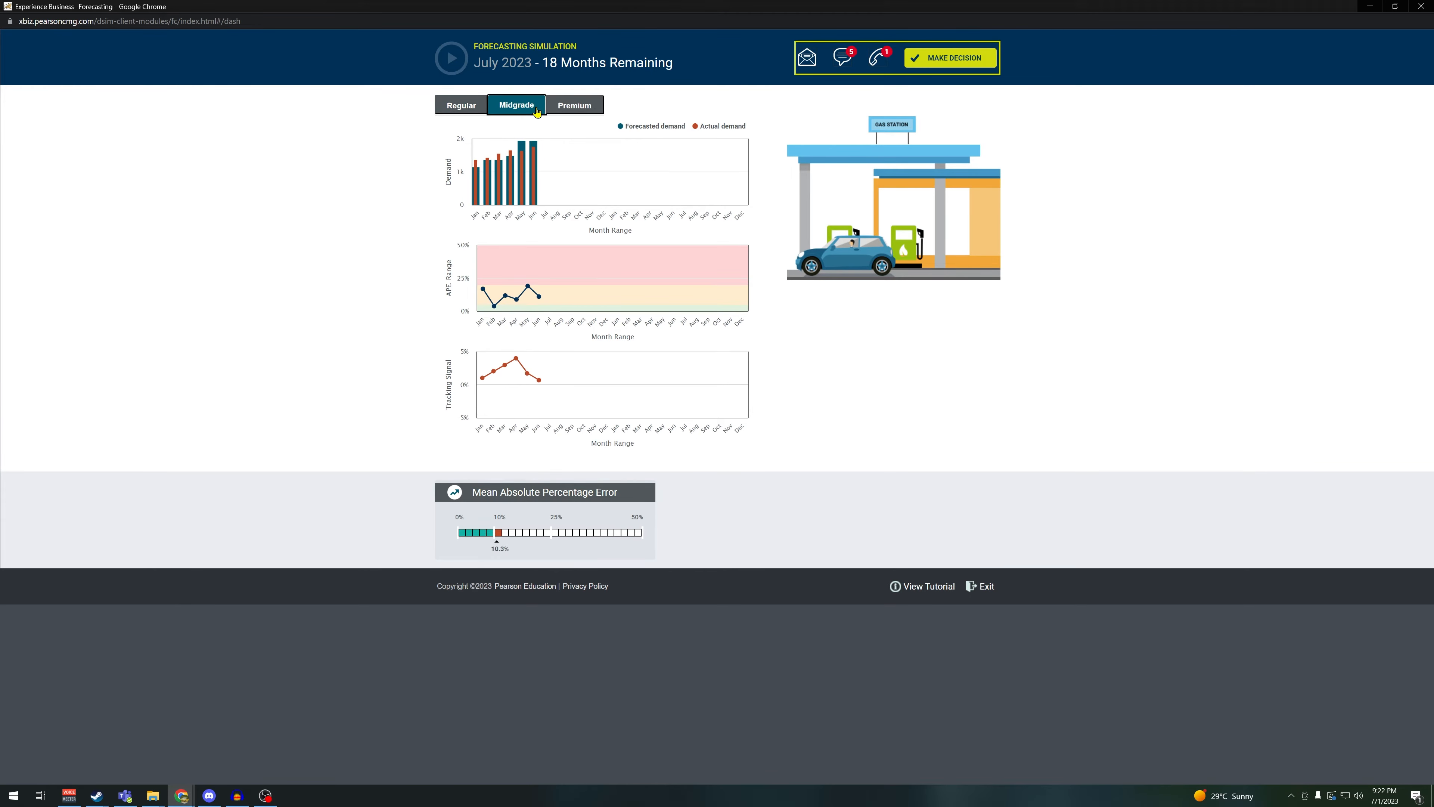
left_click(565, 115)
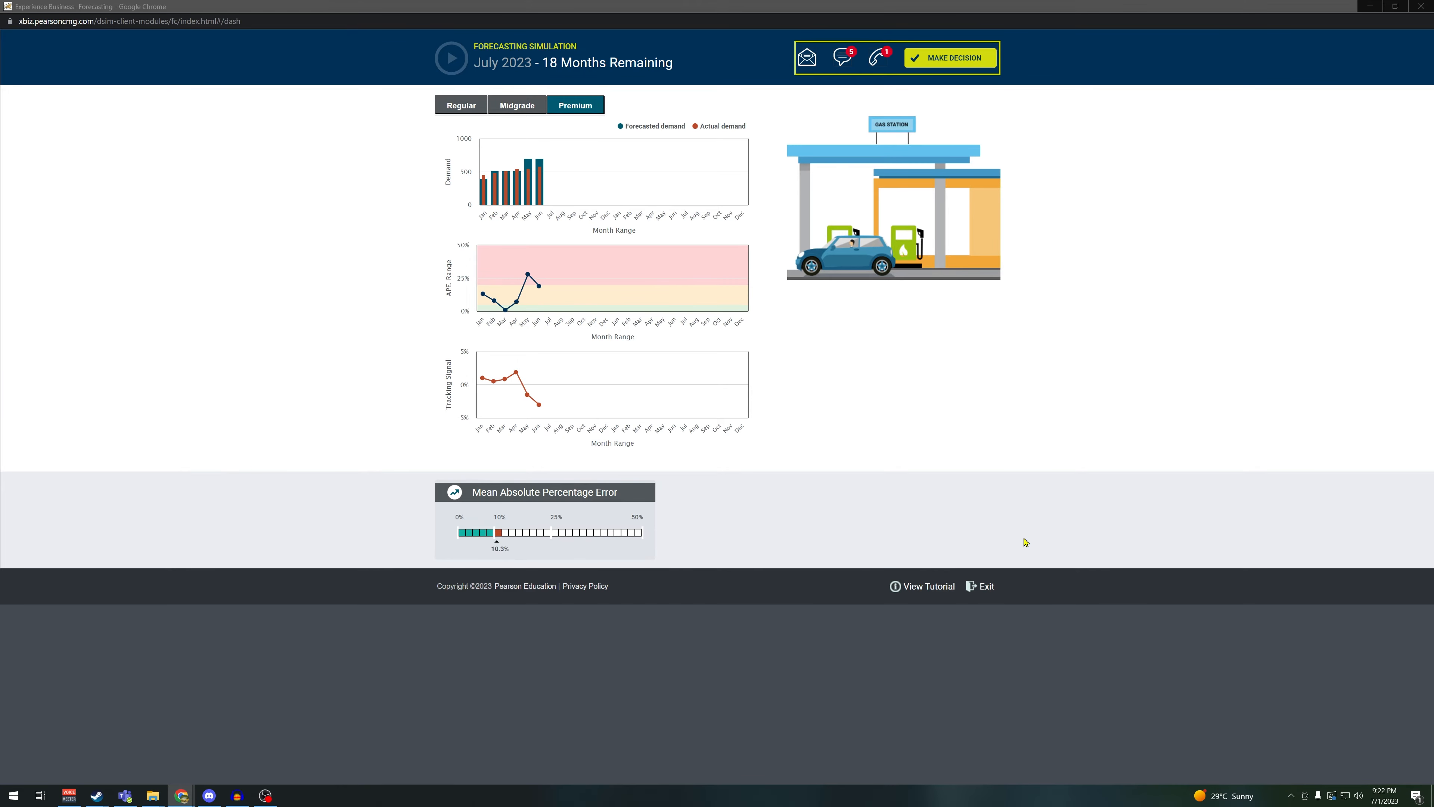
Read the Market Research email in the inbox and close the inbox
left_click(950, 58)
left_click(807, 57)
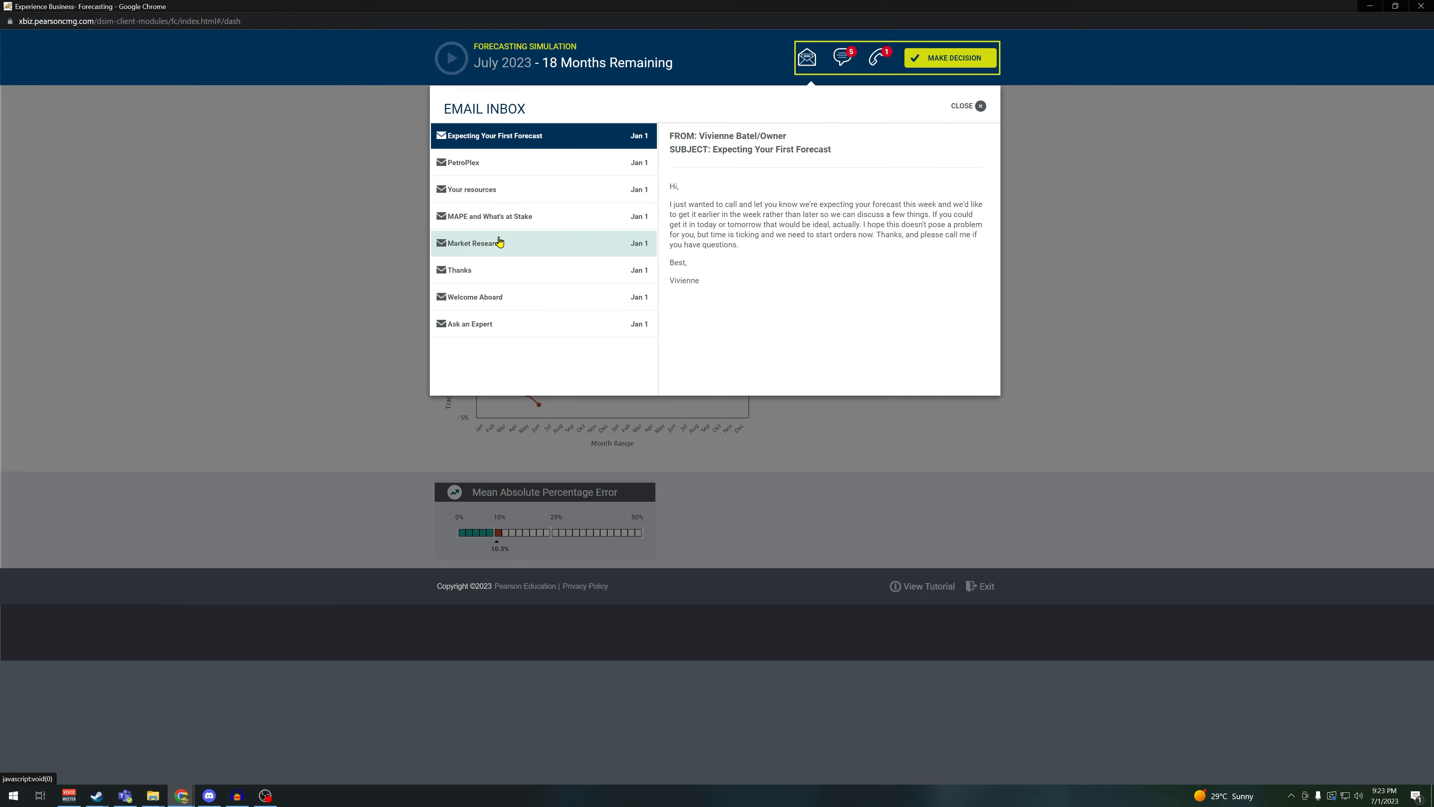
left_click(508, 243)
left_click(981, 106)
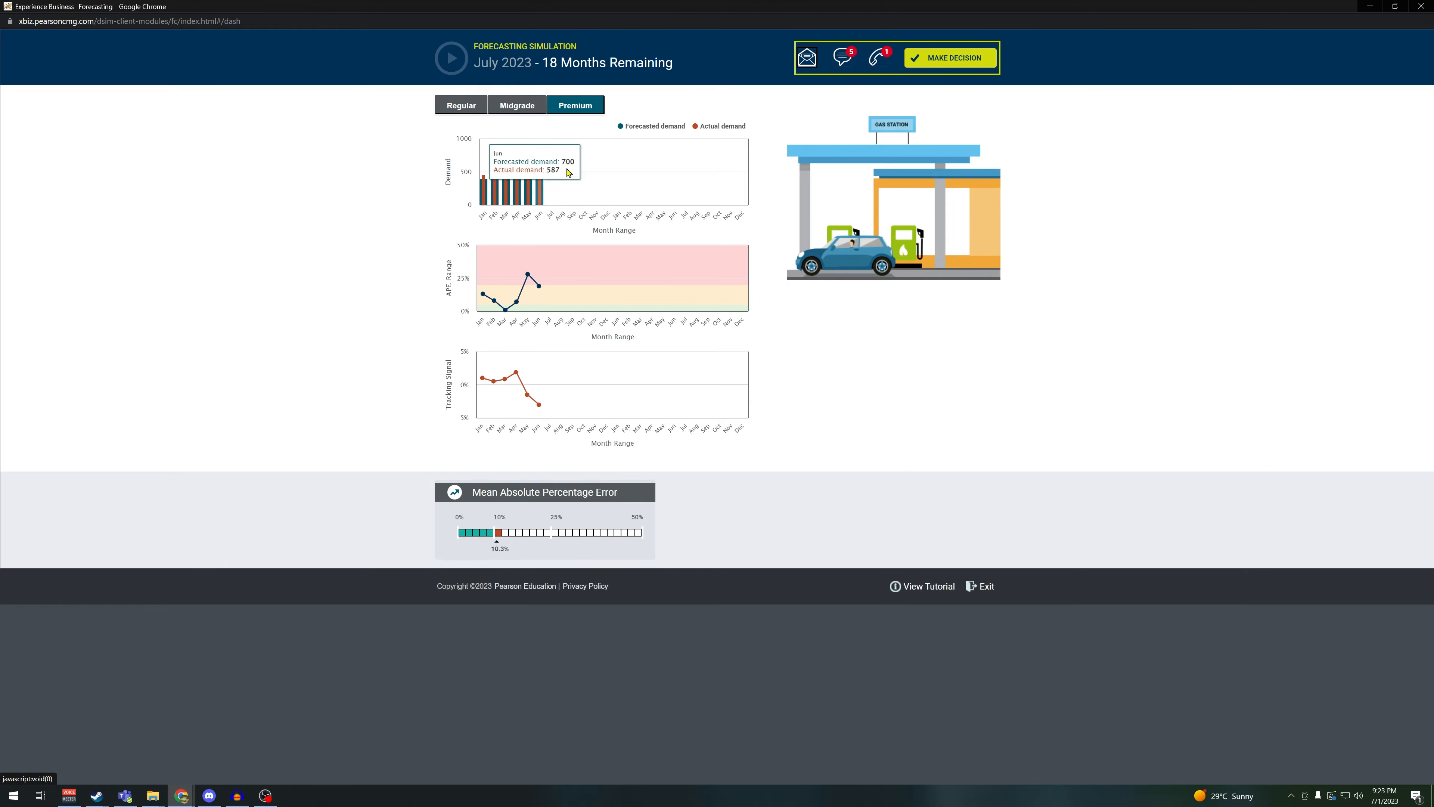
Submit the July 2023 forecast with Regular 9450, Midgrade 1900 and Premium 697 gallons
left_click(516, 104)
left_click(950, 57)
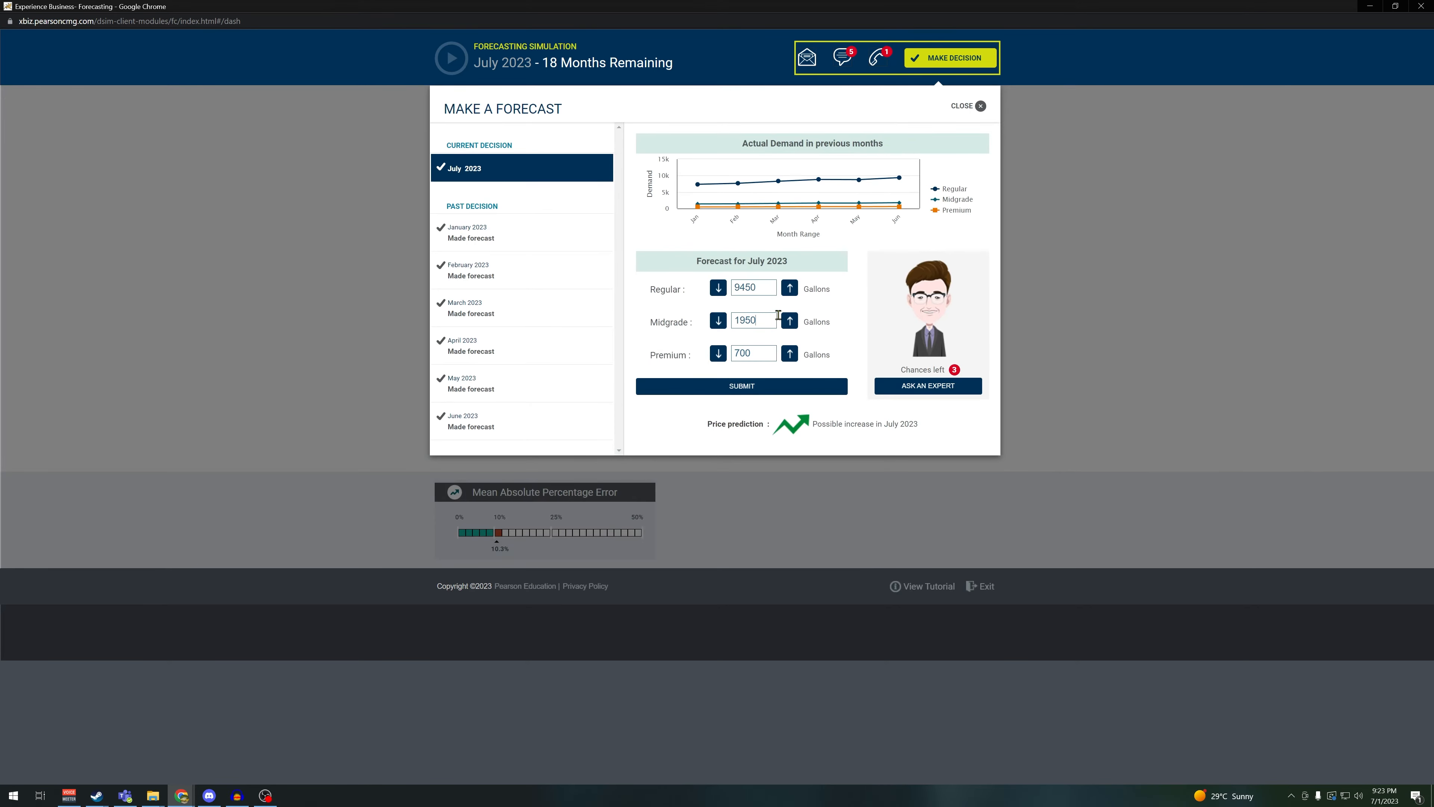
left_click(717, 355)
left_click(743, 386)
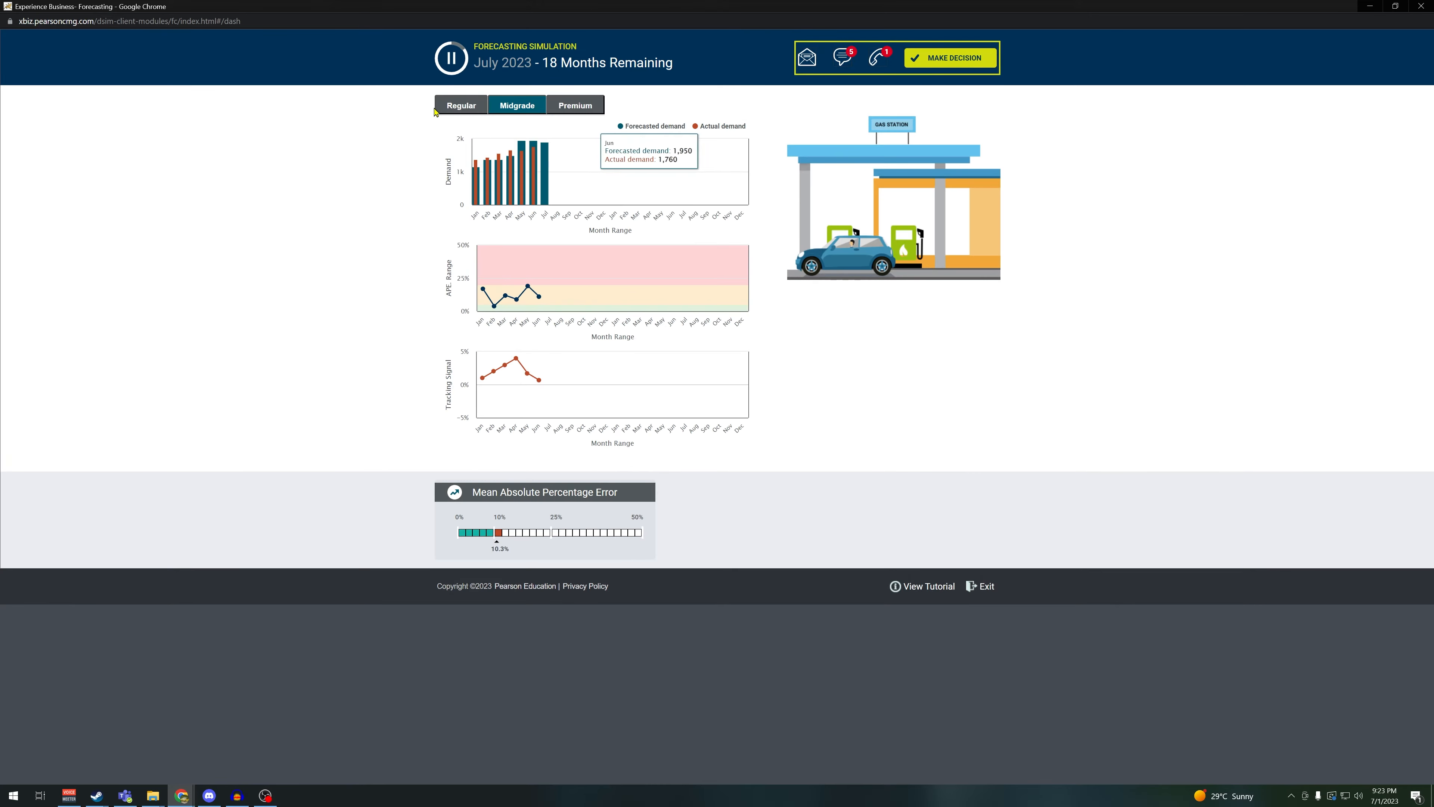
Review the July results on the Regular, Premium and Midgrade charts, along with the price prediction for August 2023
left_click(461, 105)
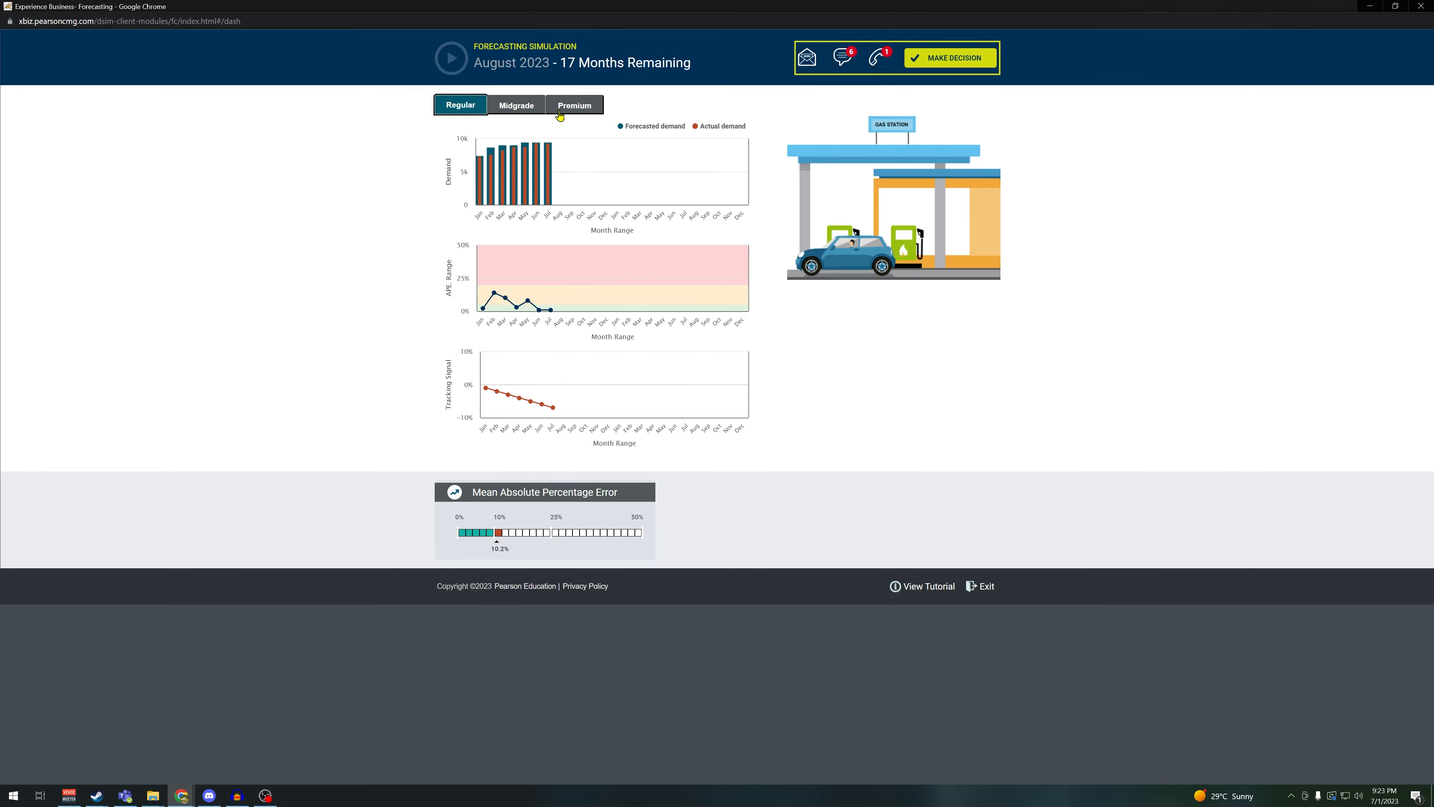
left_click(575, 104)
left_click(940, 62)
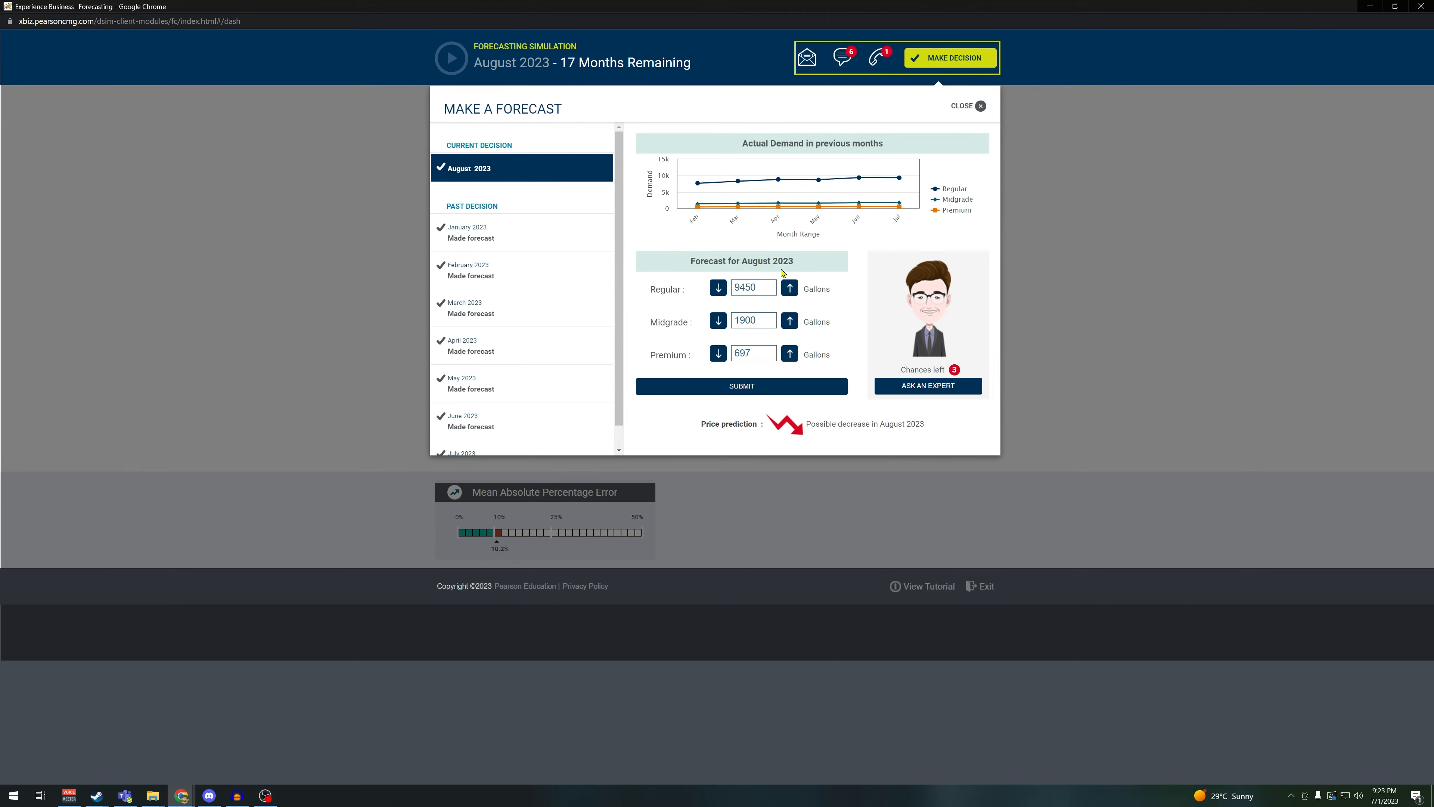
left_click(969, 106)
left_click(520, 115)
left_click(461, 105)
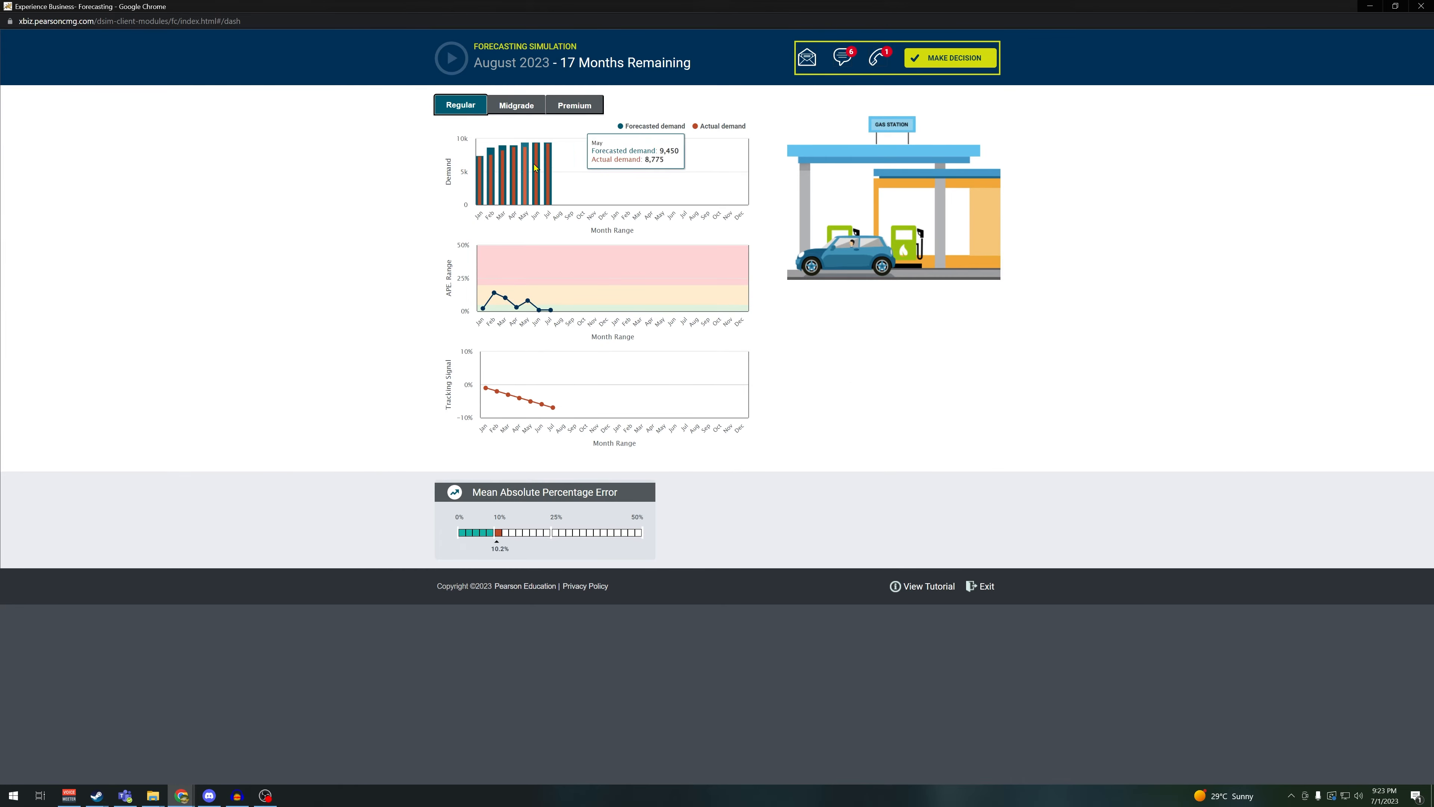
Submit the August 2023 forecast with Regular 9788, Midgrade 1900 and Premium 697 gallons
left_click(951, 57)
type("9700")
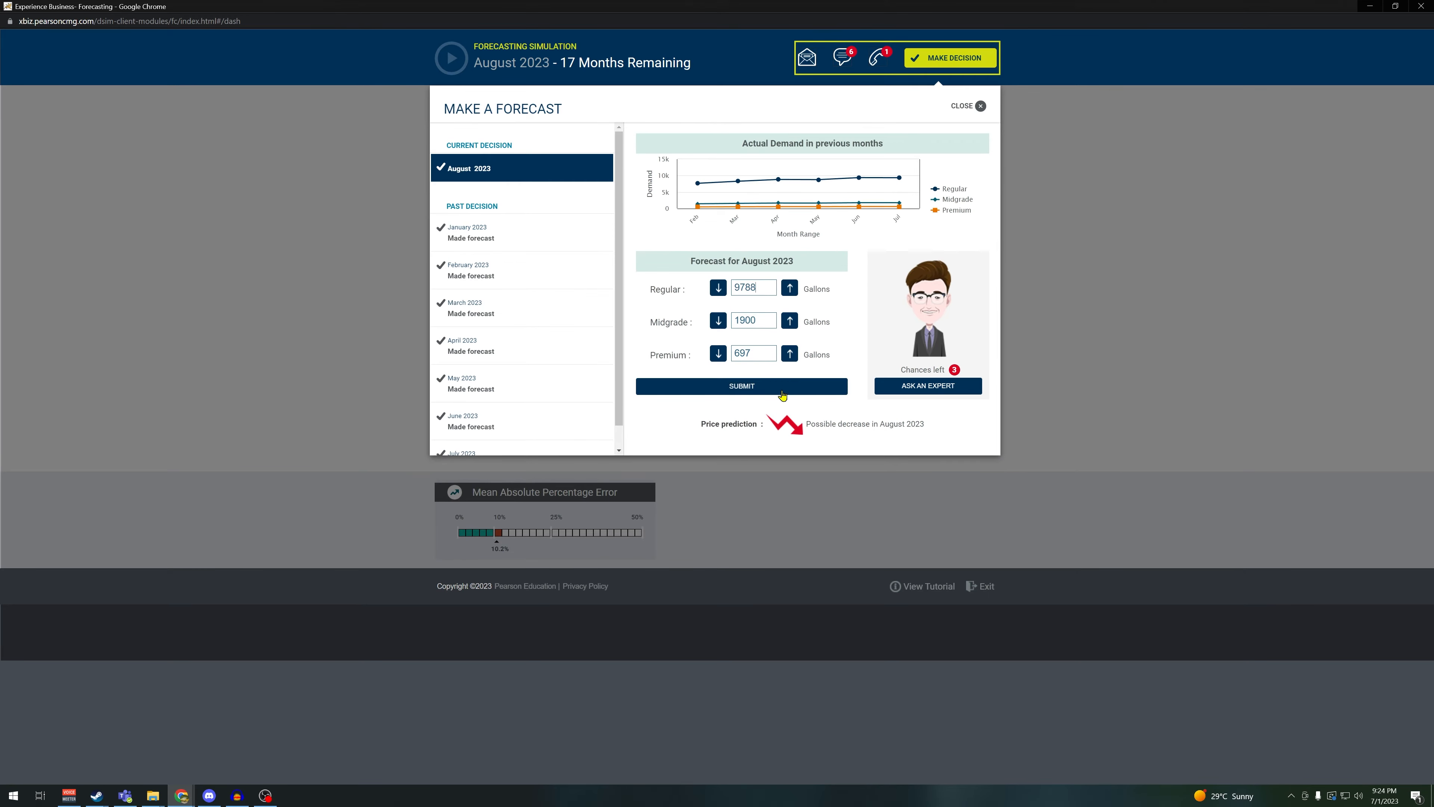
left_click(754, 384)
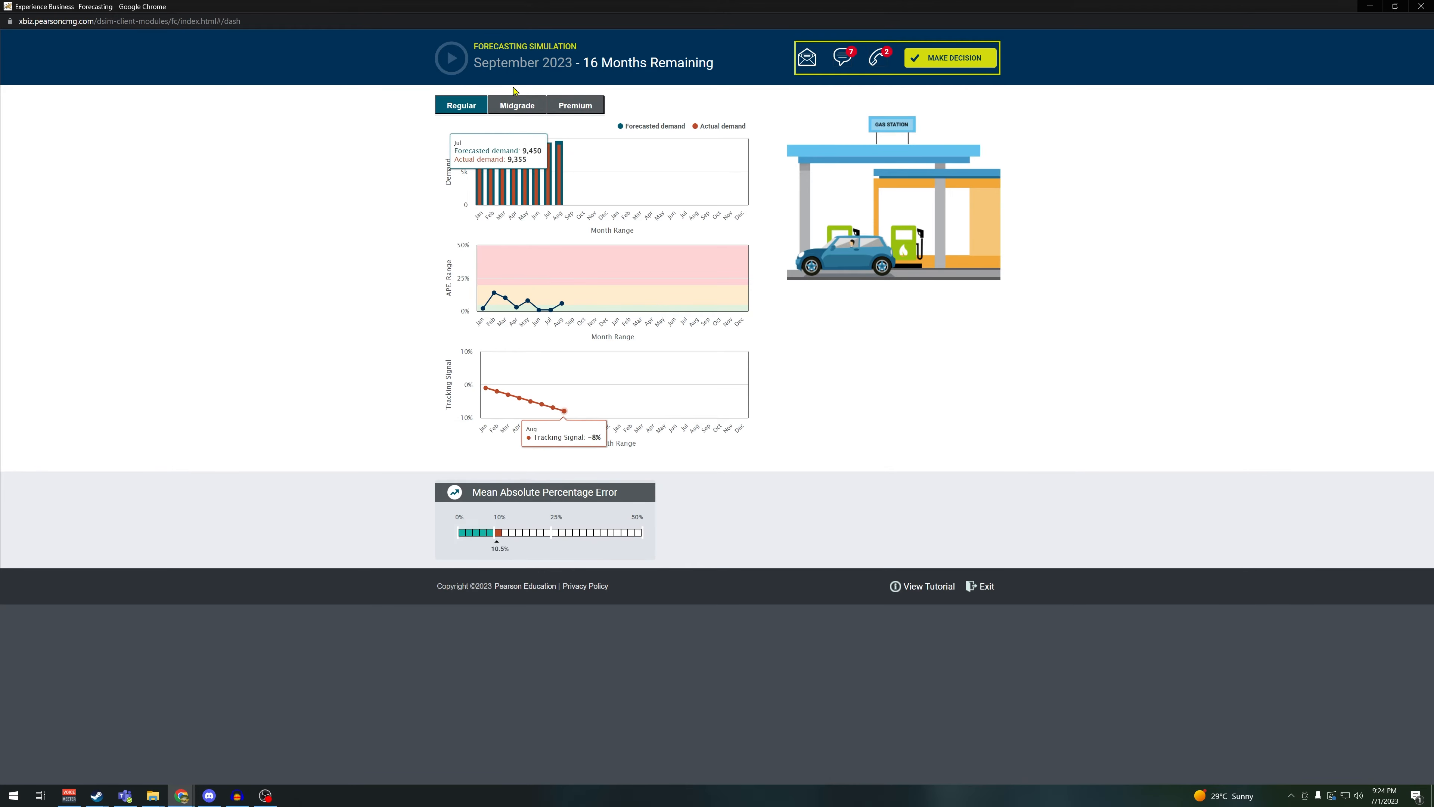
Check the August Midgrade and Premium charts and submit the September 2023 forecast with Regular 9788, Midgrade 1900 and Premium 697 gallons
left_click(516, 105)
left_click(571, 111)
left_click(951, 59)
left_click(815, 393)
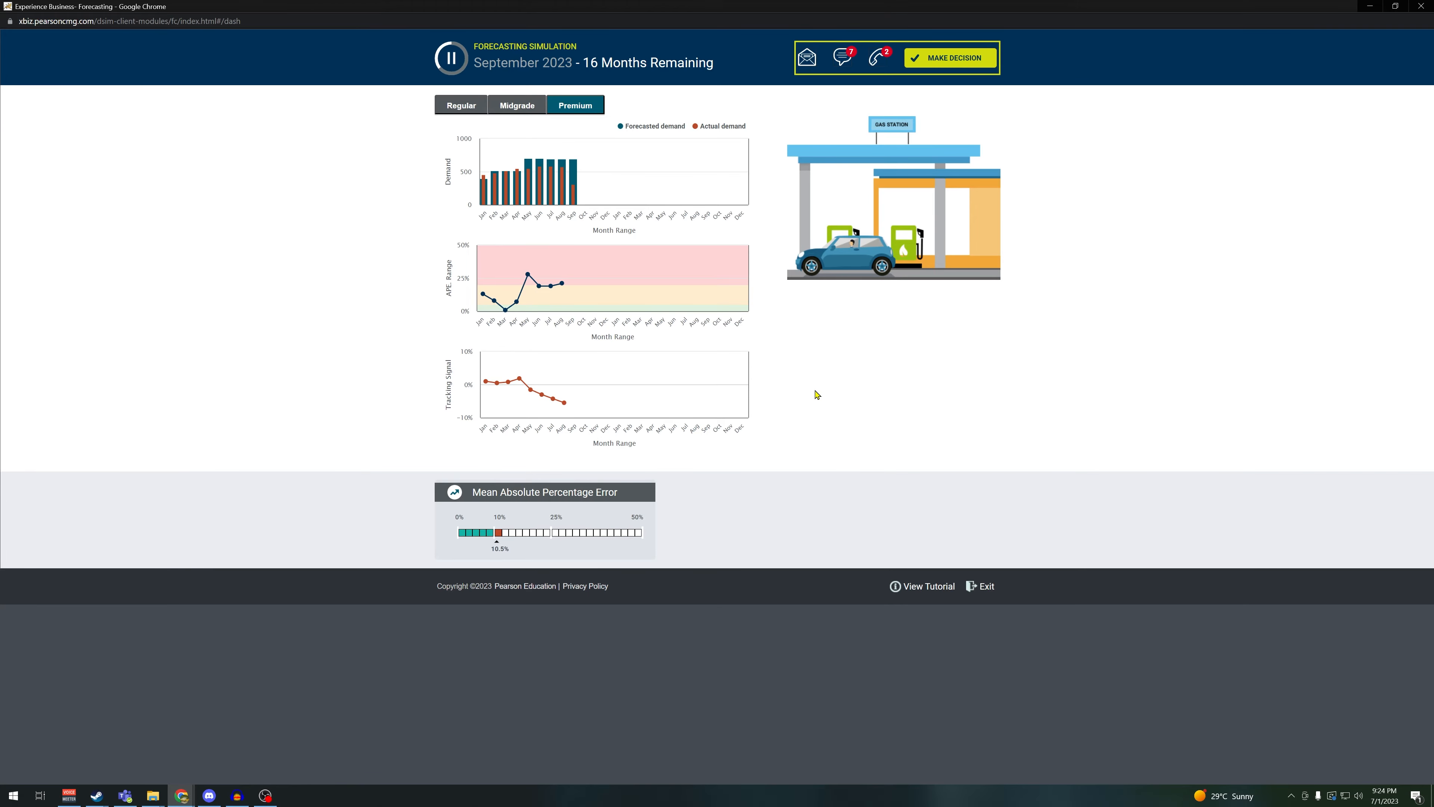
Check the September Regular chart and submit the October 2023 forecast with Regular 8680, Midgrade 1800 and Premium 600 gallons
left_click(461, 105)
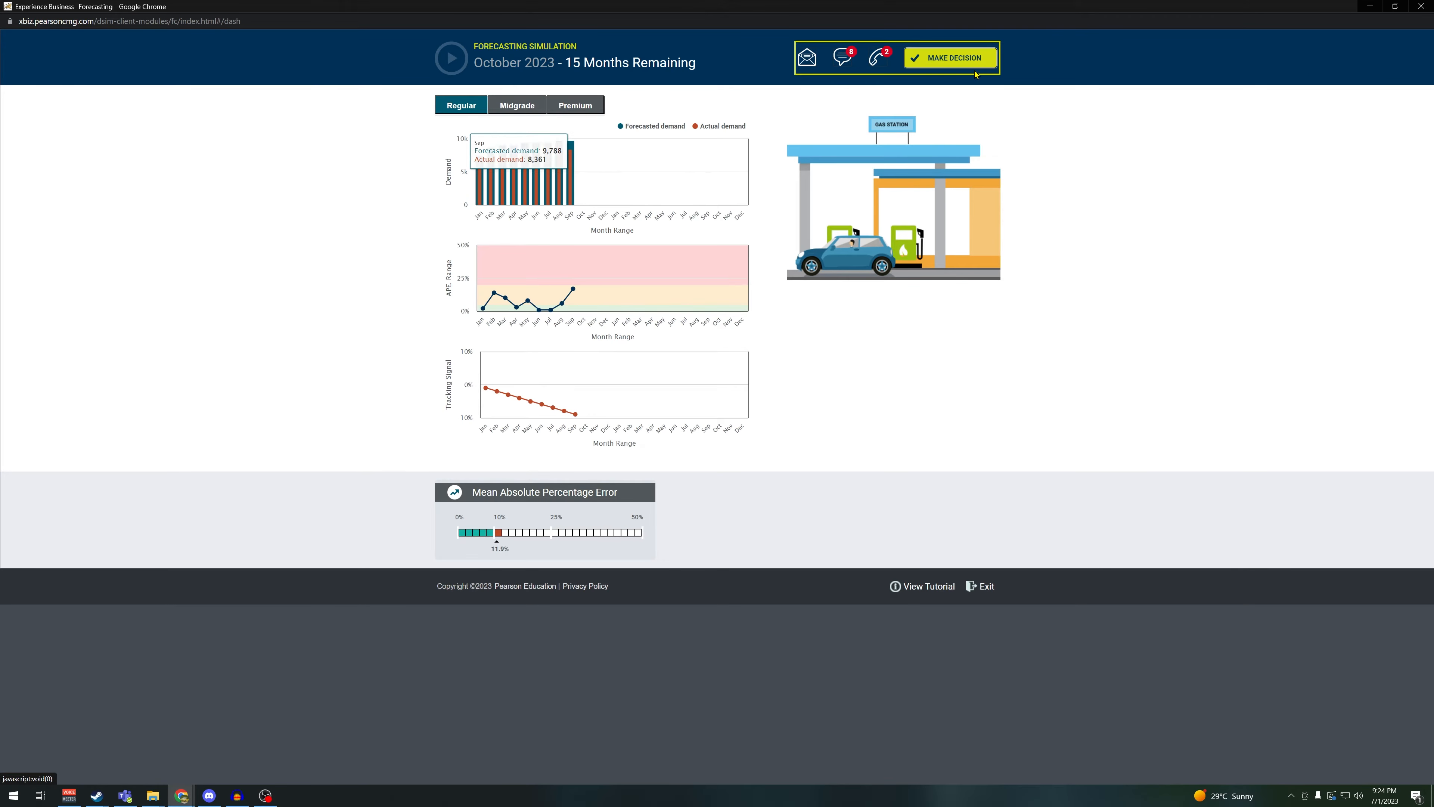
left_click(766, 282)
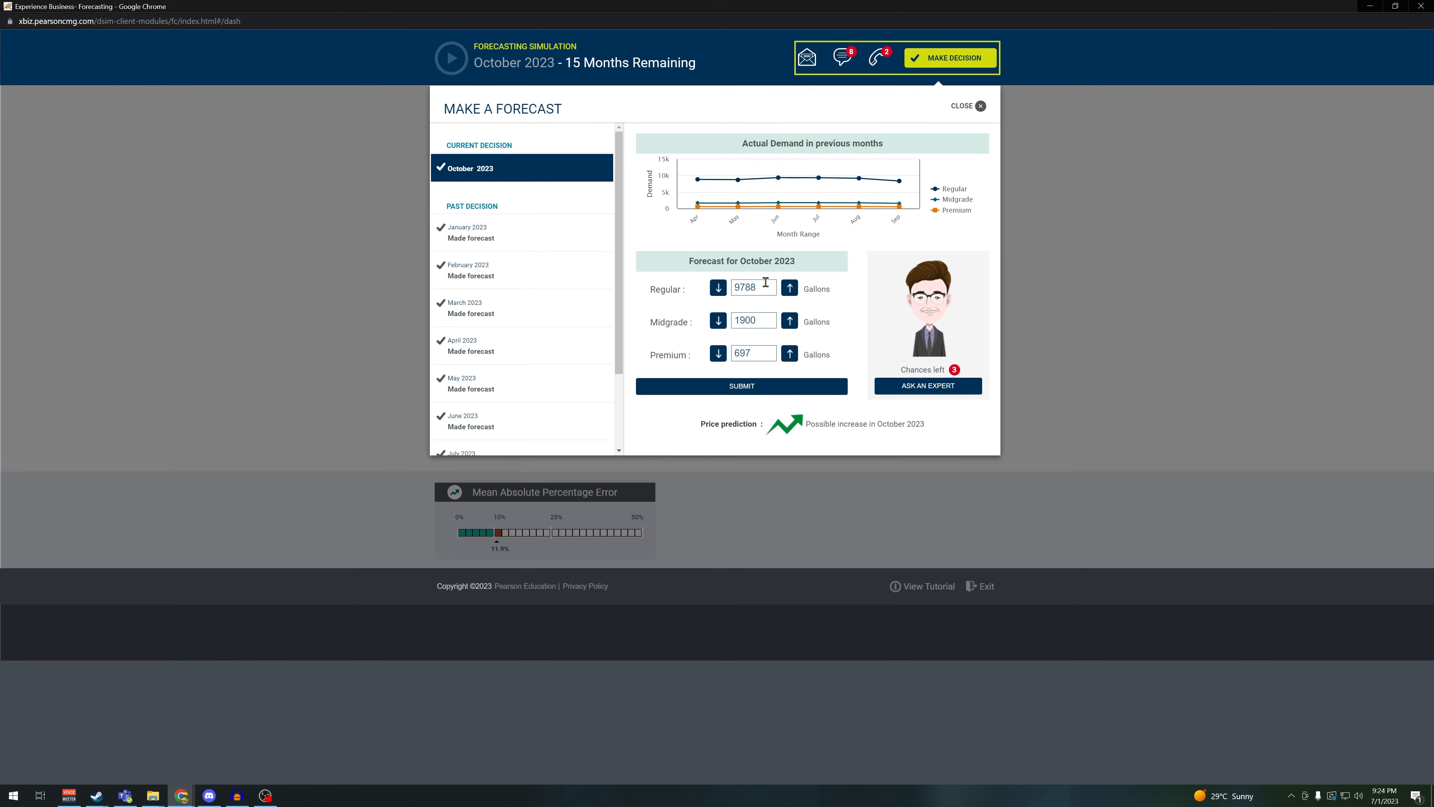
left_click_drag(765, 282, 644, 291)
type("8680")
left_click_drag(756, 322, 629, 318)
type("1800")
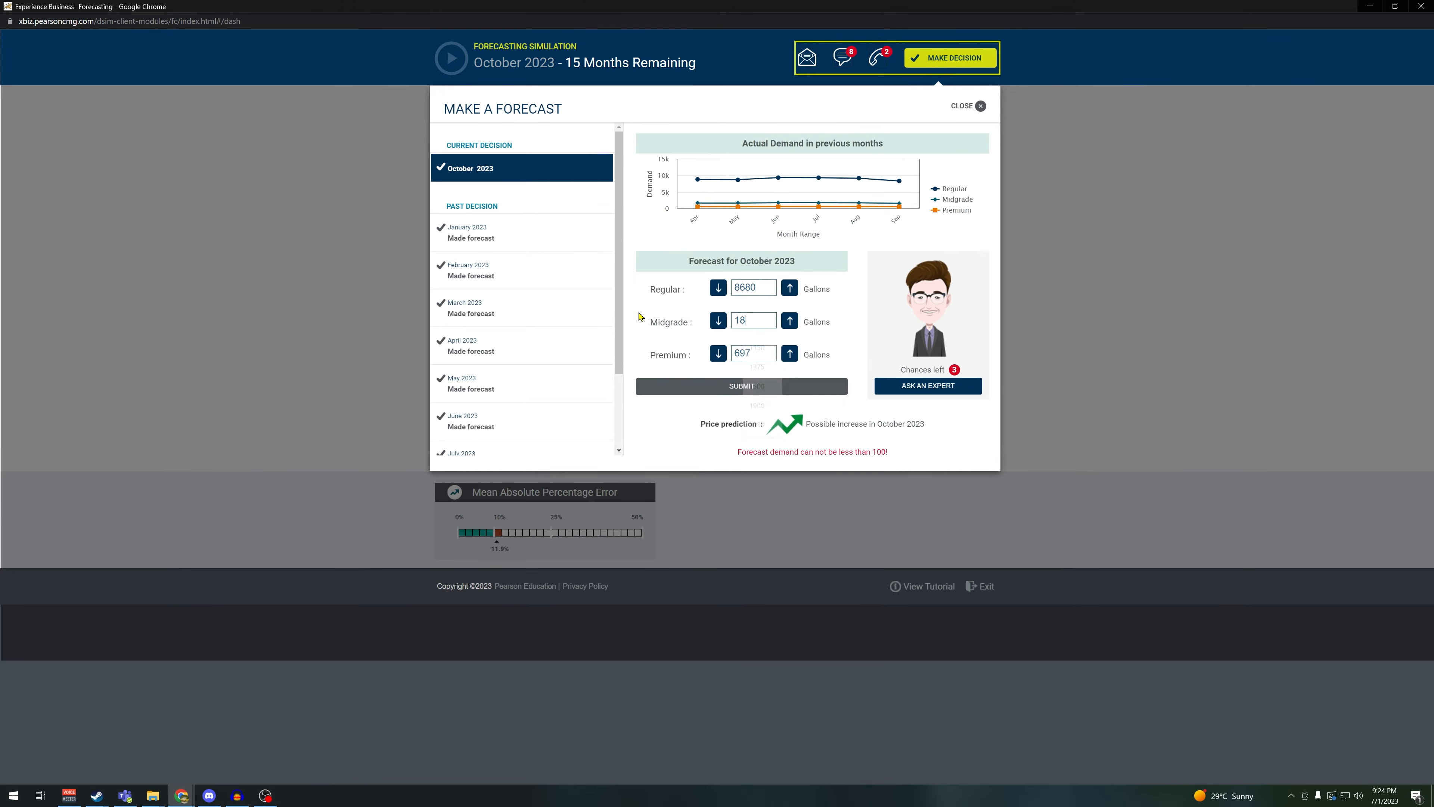
key("BackSpace")
key("BackSpace")
type("00")
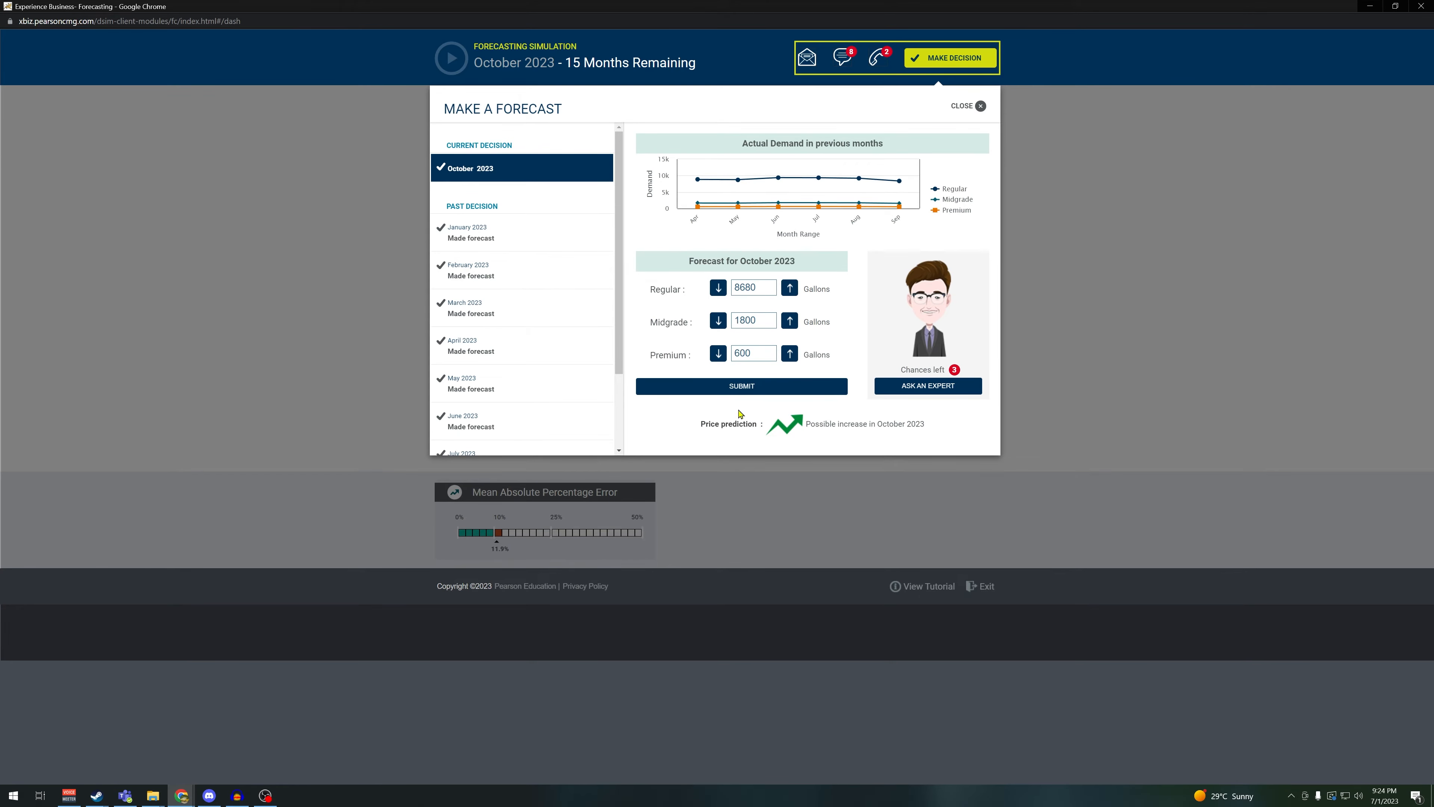
left_click(744, 387)
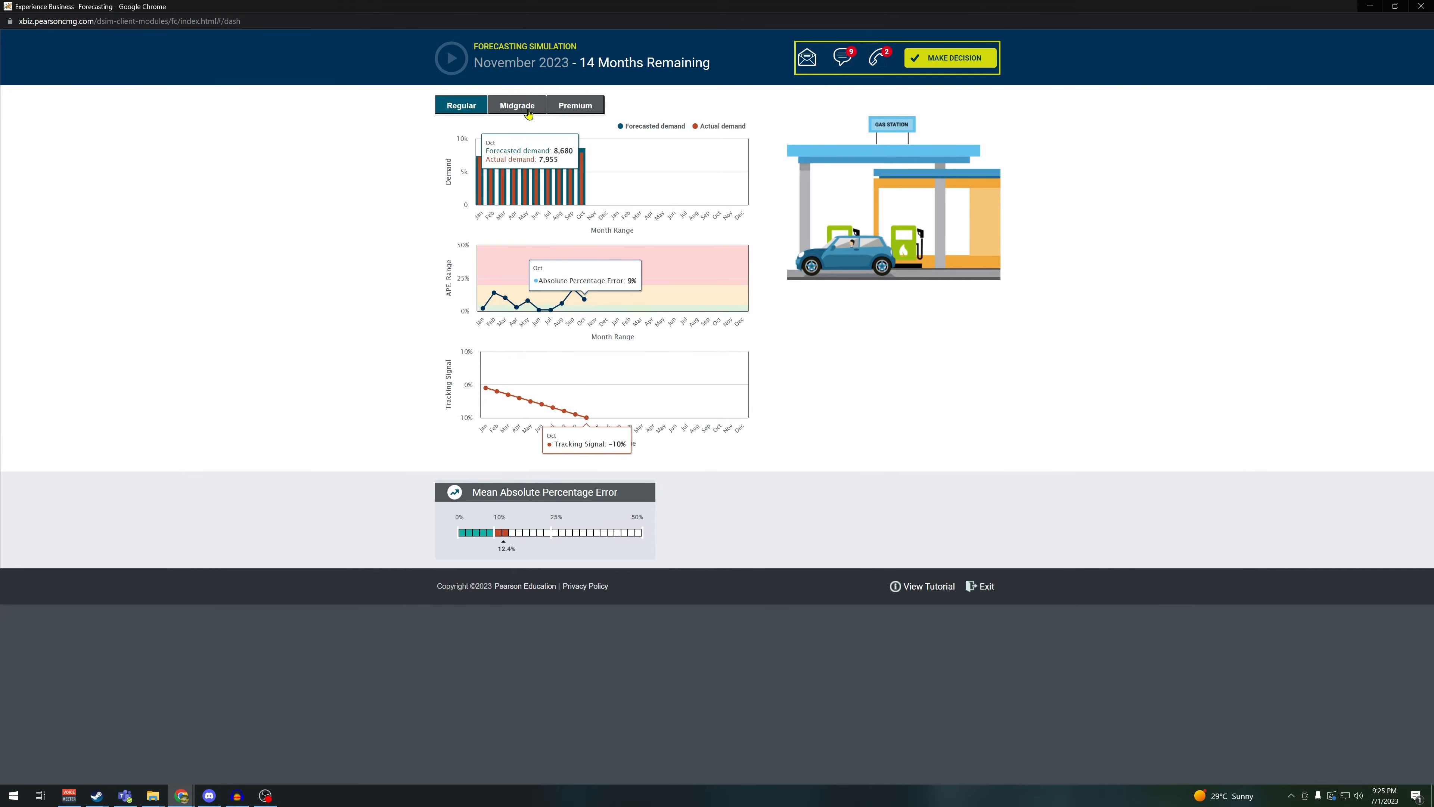
View the October Premium chart and read the text messages from the consulting contacts
left_click(576, 105)
left_click(841, 56)
left_click(646, 164)
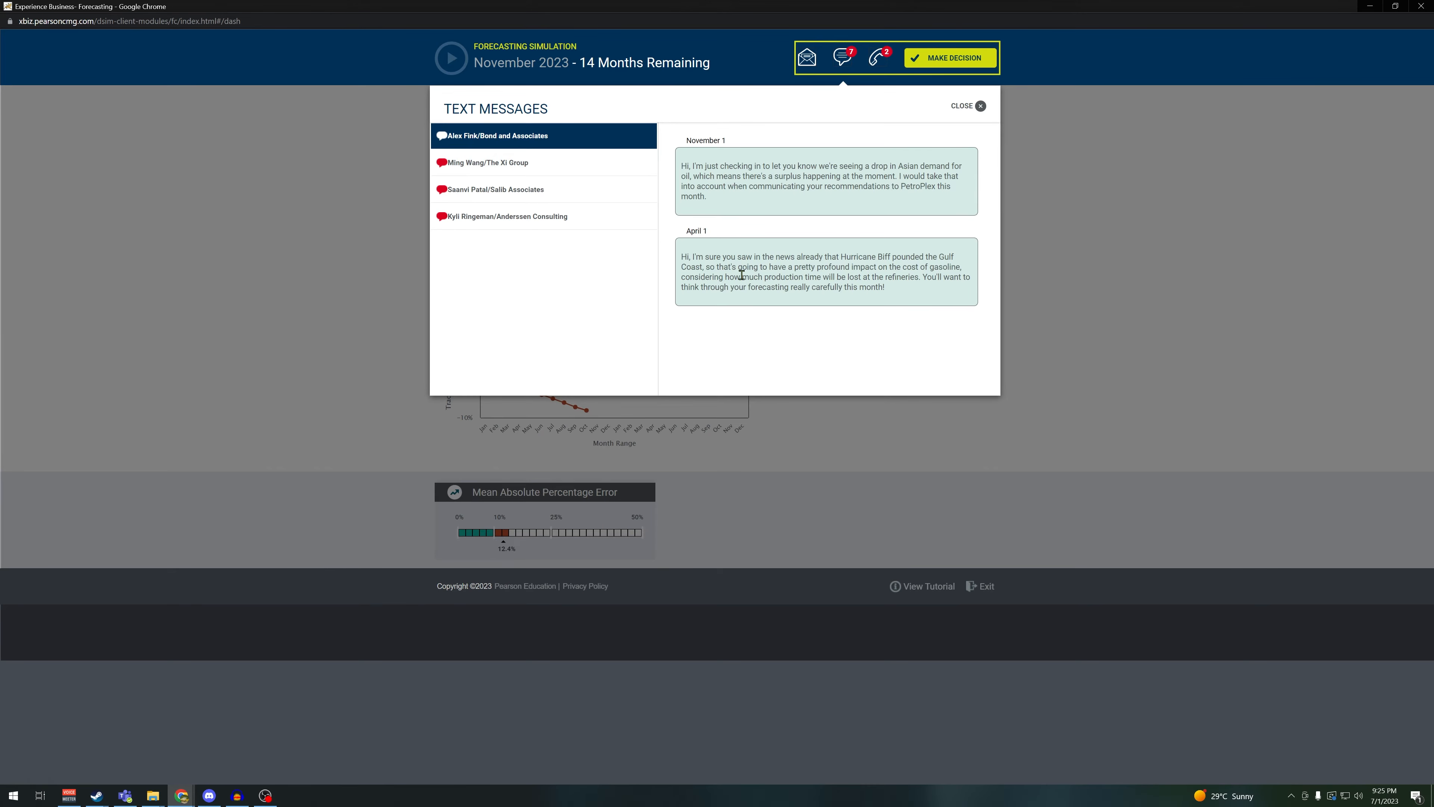
left_click(568, 202)
left_click(577, 216)
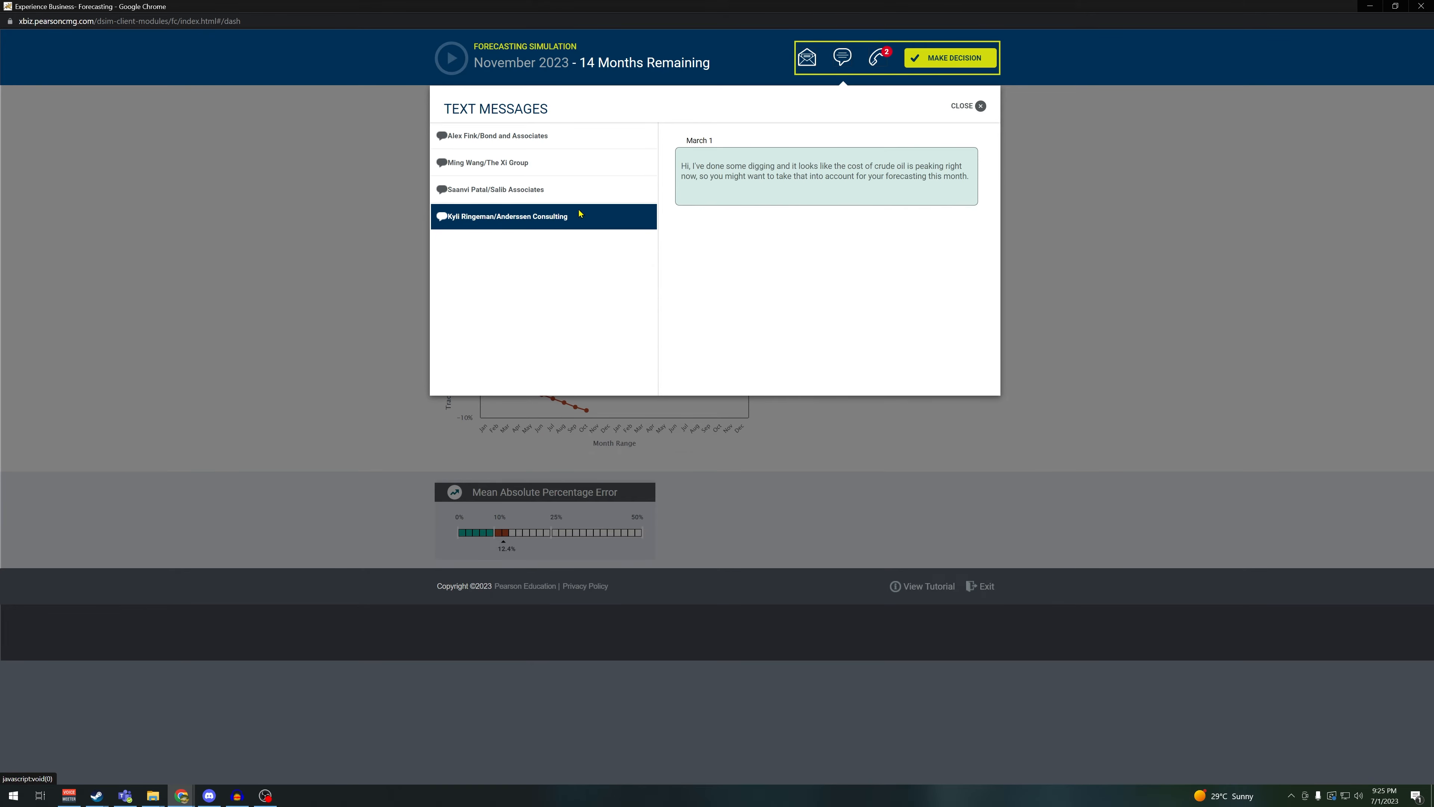
Read the latest phone call message from the owner and check the email inbox
left_click(877, 56)
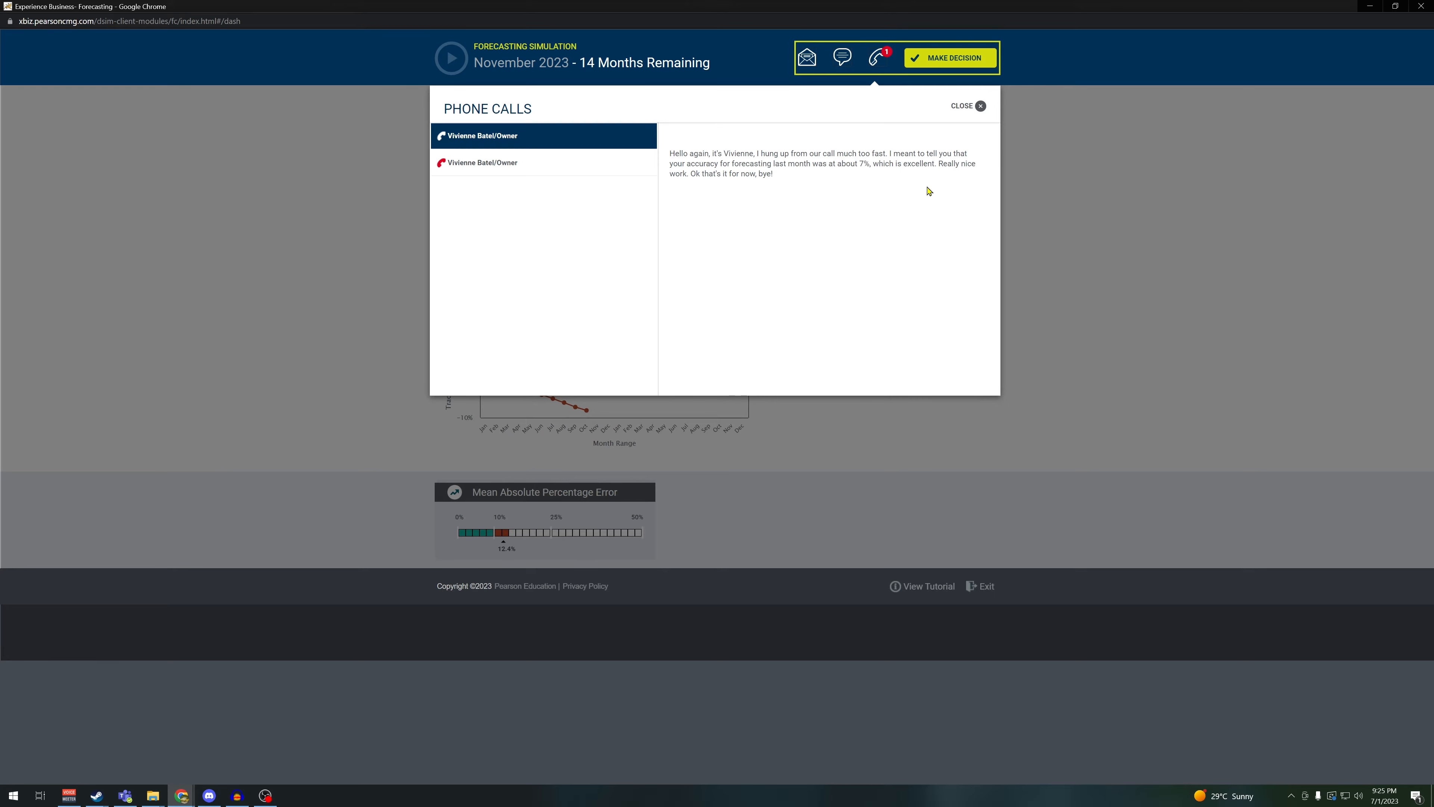
left_click(979, 107)
left_click(940, 60)
left_click(874, 66)
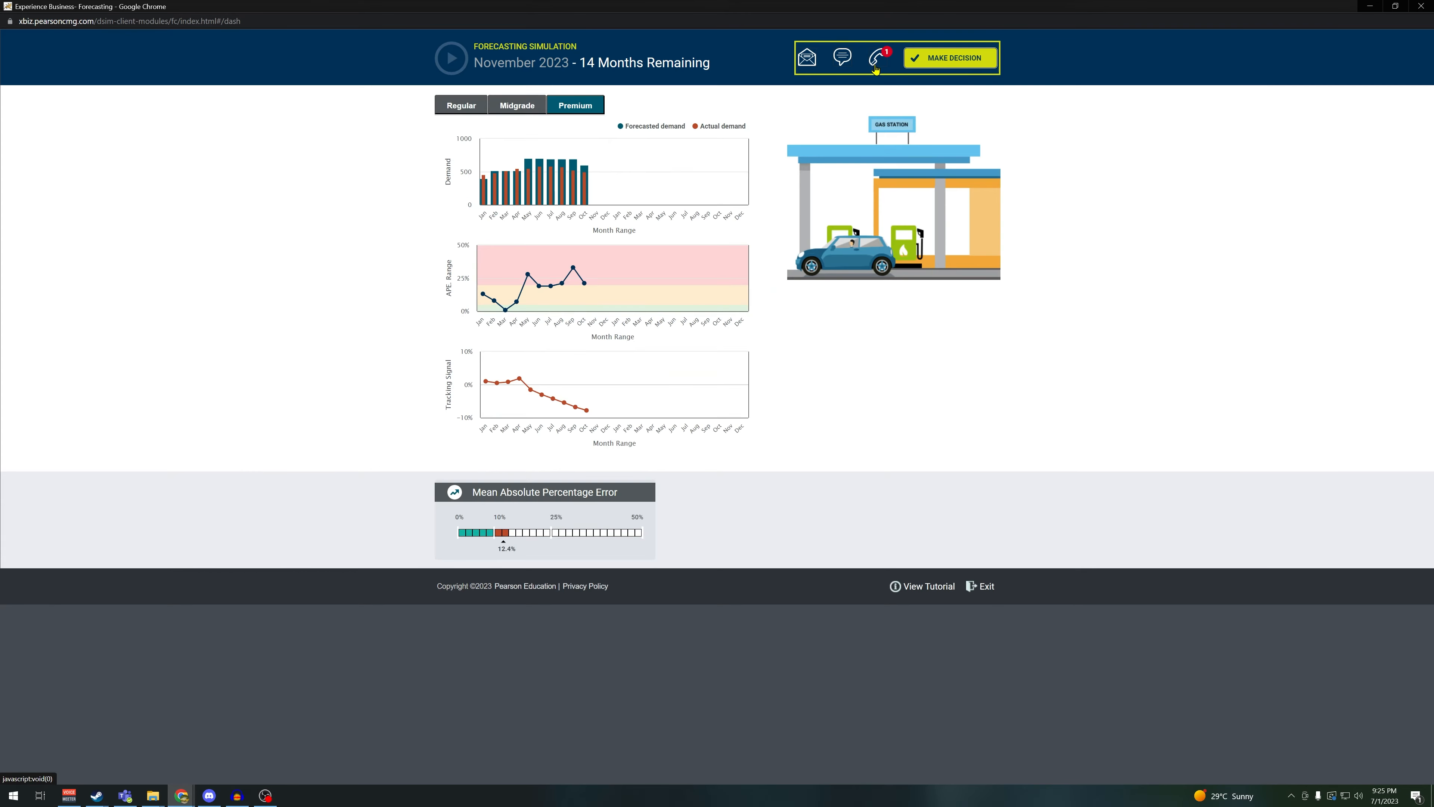
left_click(809, 59)
left_click(979, 107)
Submit the November 2023 forecast with Regular 7700, Midgrade 1400 and Premium 600 gallons
left_click(942, 59)
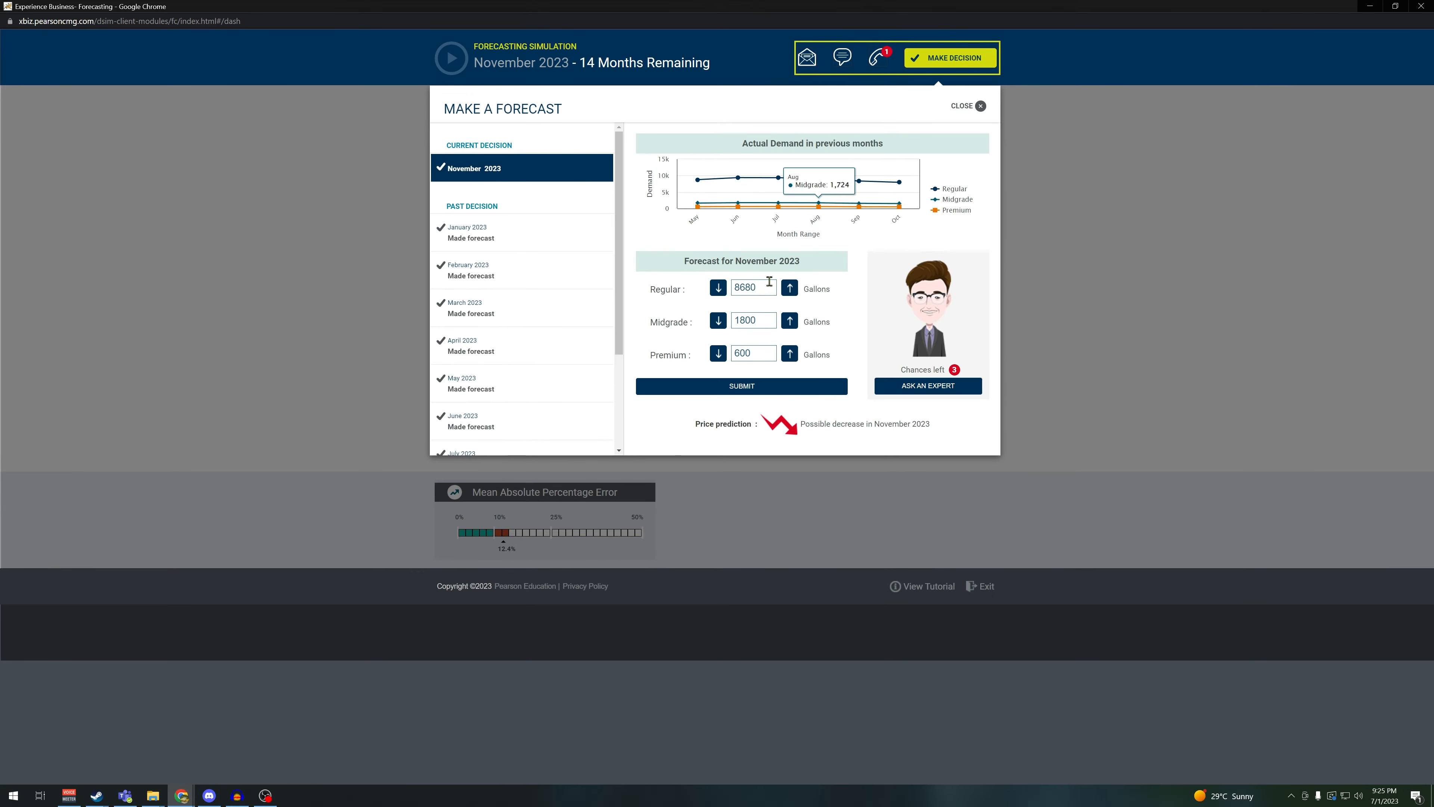
double_click(769, 287)
type("7700")
key("Tab")
type("1400")
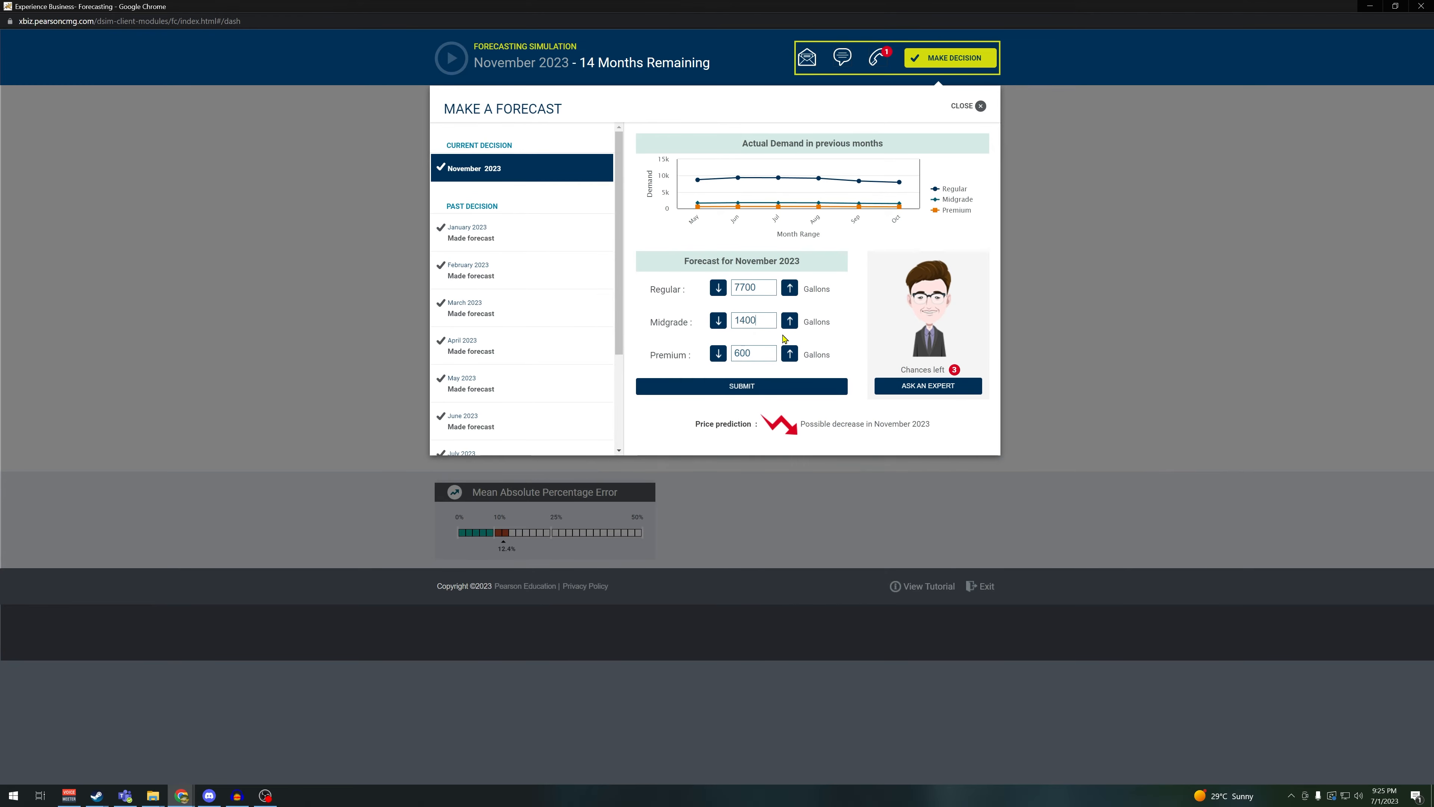
key("Return")
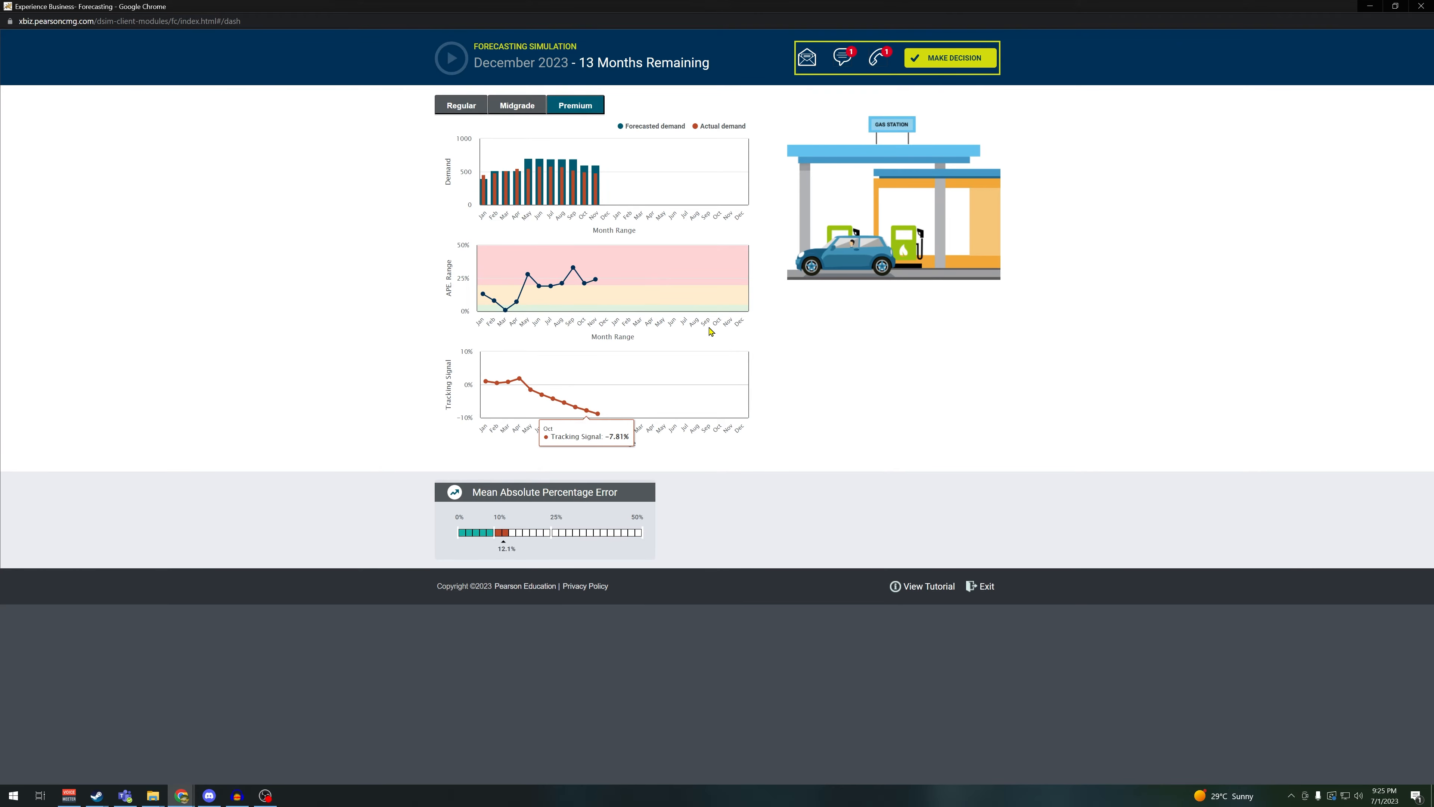
Check the phone calls and submit the December 2023 forecast with Regular 7700, Midgrade 1400 and Premium 600 gallons
left_click(955, 58)
left_click(878, 58)
left_click(981, 106)
left_click(972, 63)
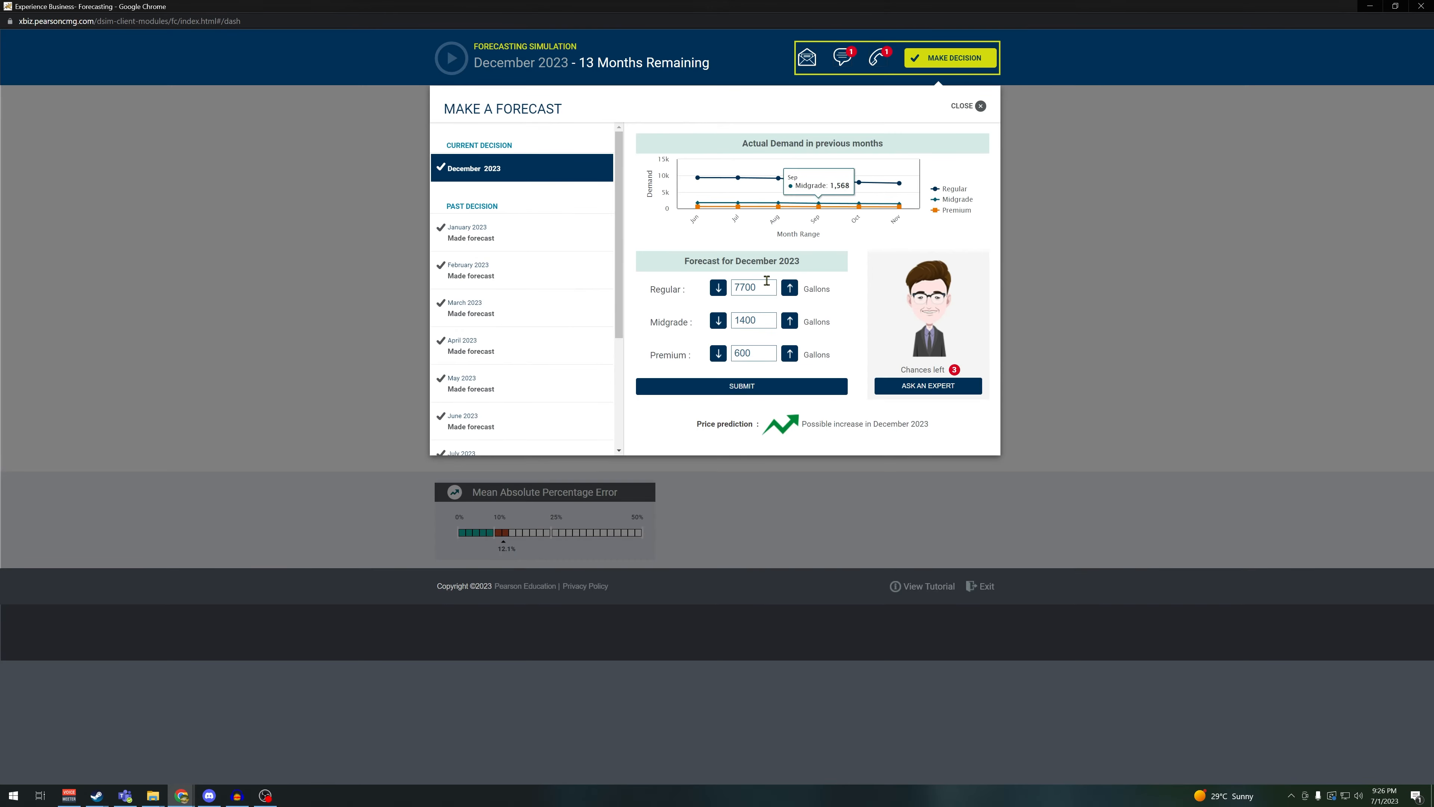
left_click(700, 386)
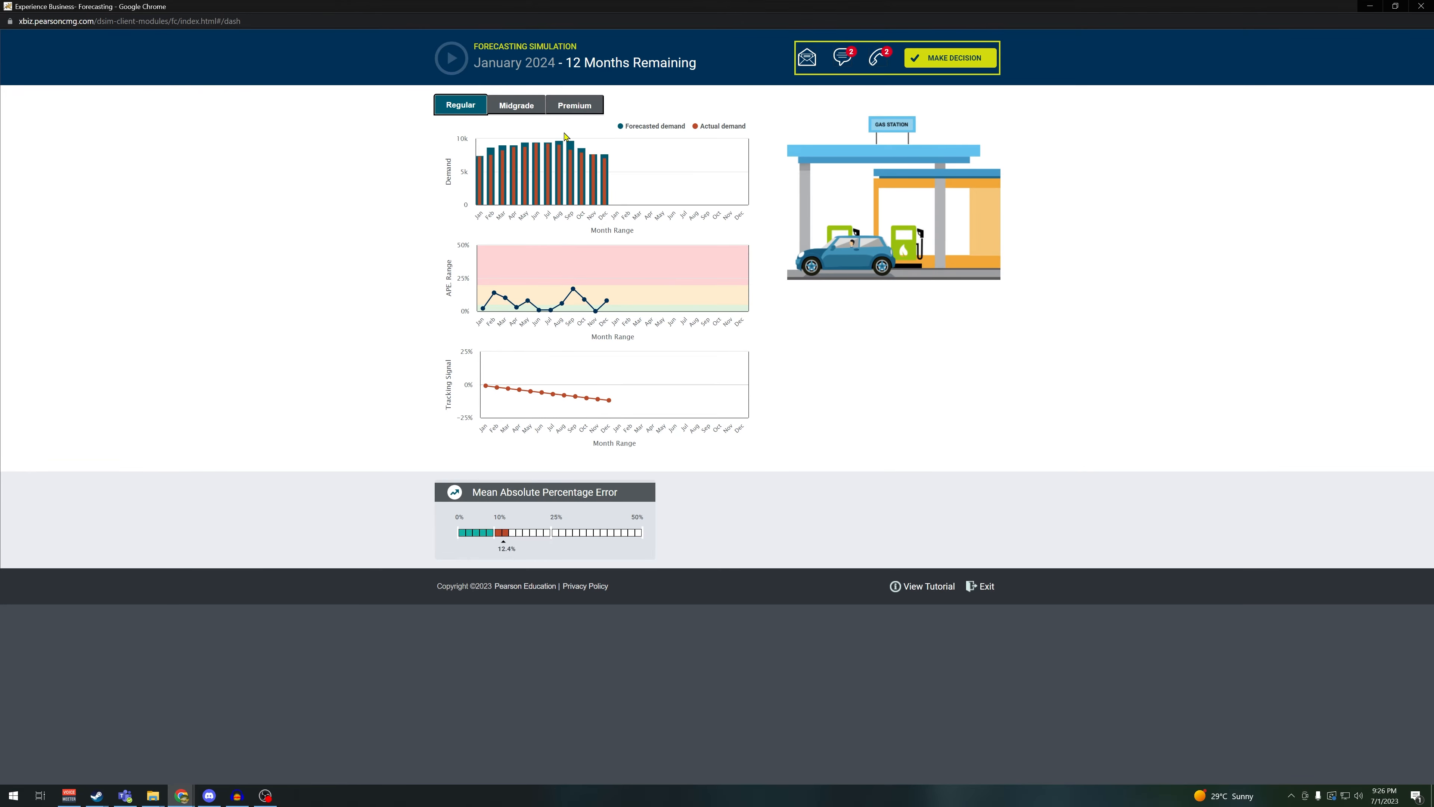
Submit the January 2024 forecast with the carried-over quantities and check the demand charts
left_click(969, 57)
left_click(757, 386)
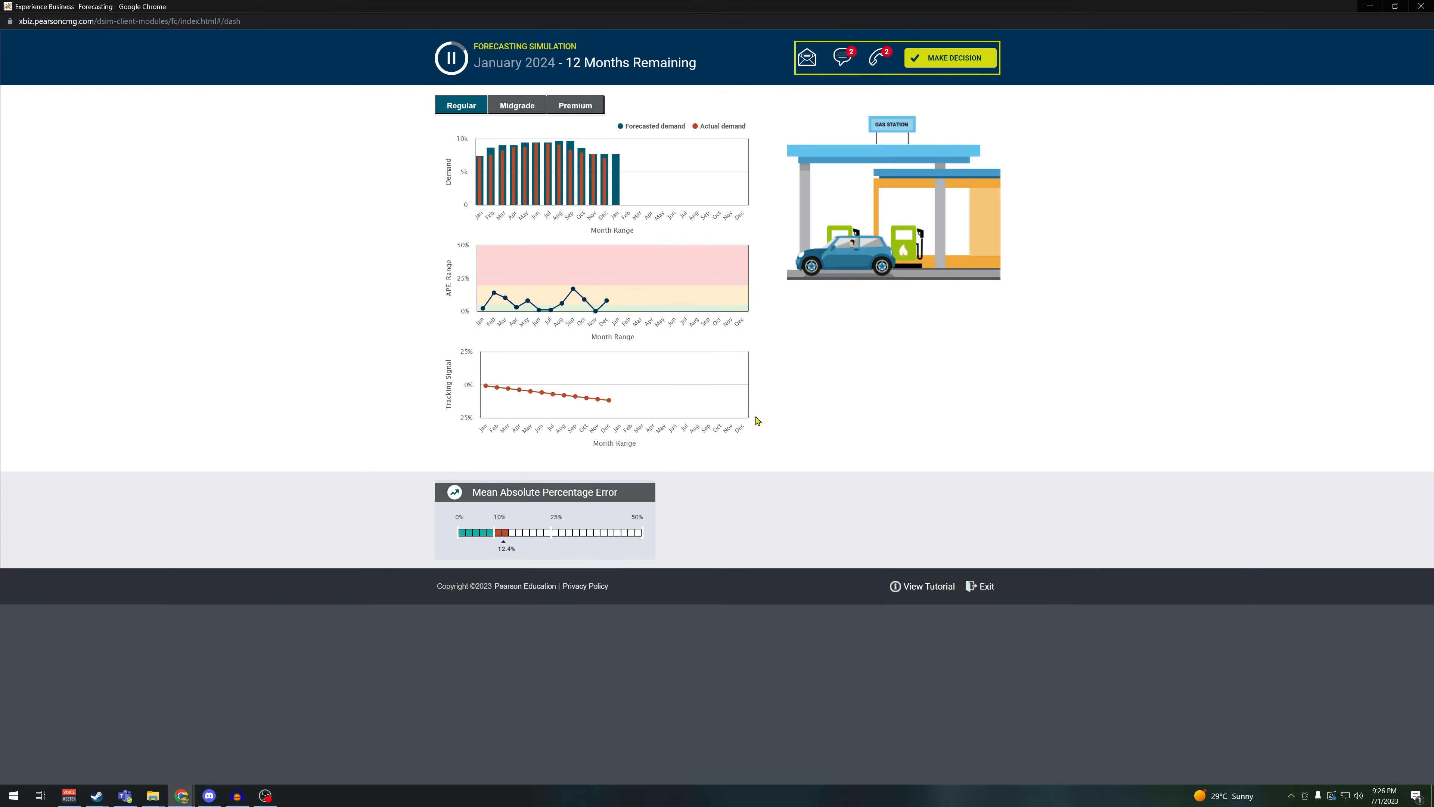
left_click(541, 106)
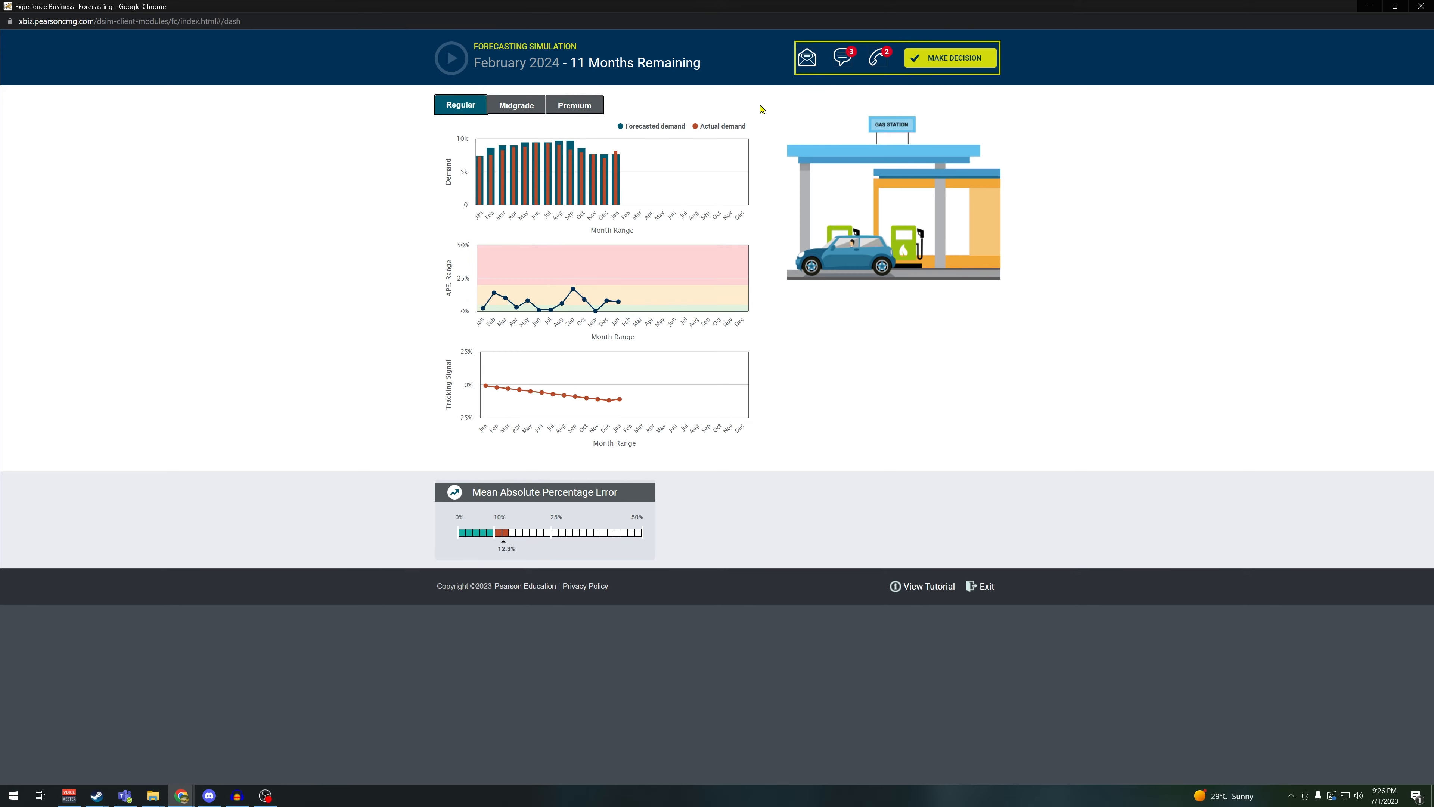
Submit the February 2024 forecast with Regular 8000, Midgrade 1675 and Premium 600 gallons
left_click(926, 59)
left_click_drag(765, 288, 599, 288)
type("8000")
left_click_drag(772, 319, 670, 324)
type("1400")
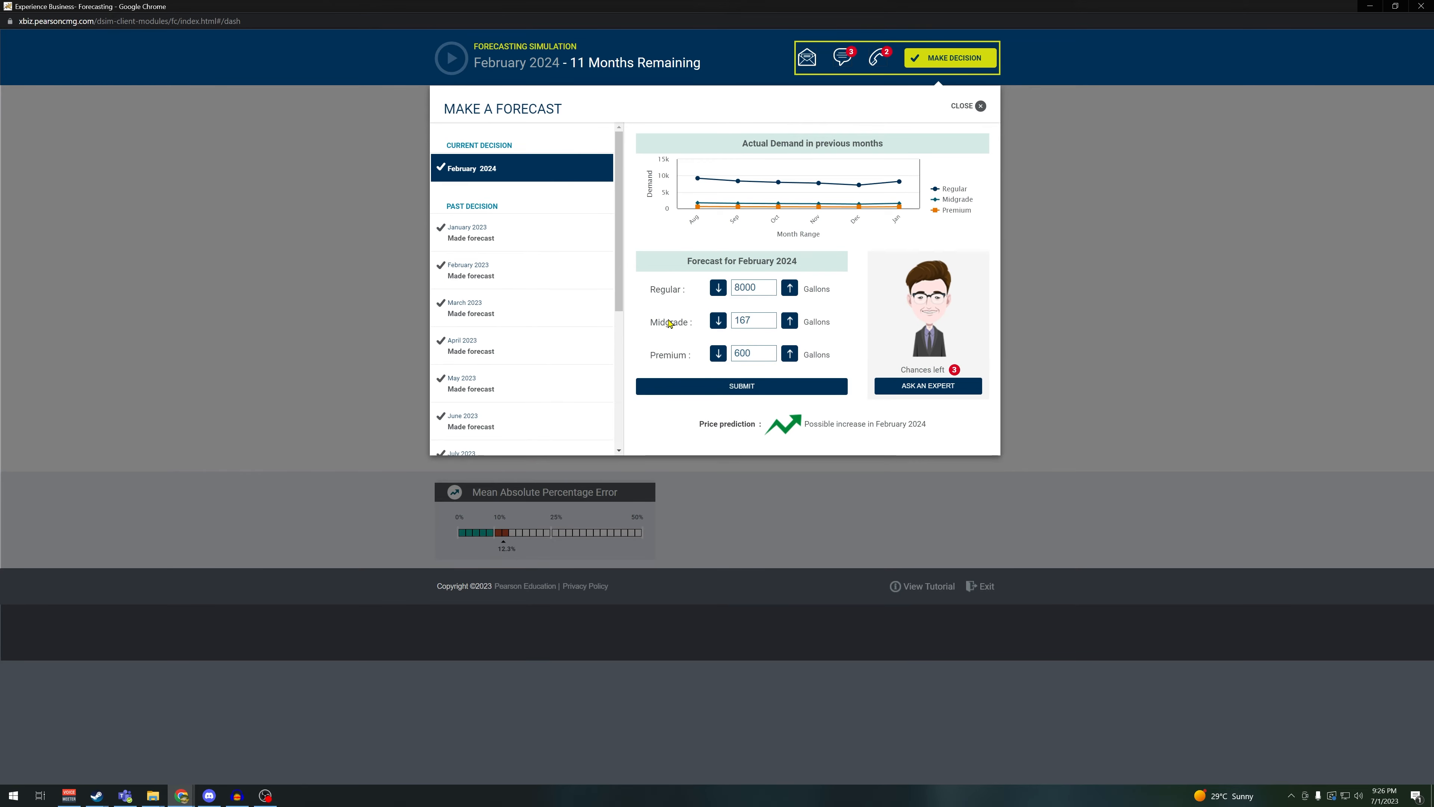
left_click(729, 387)
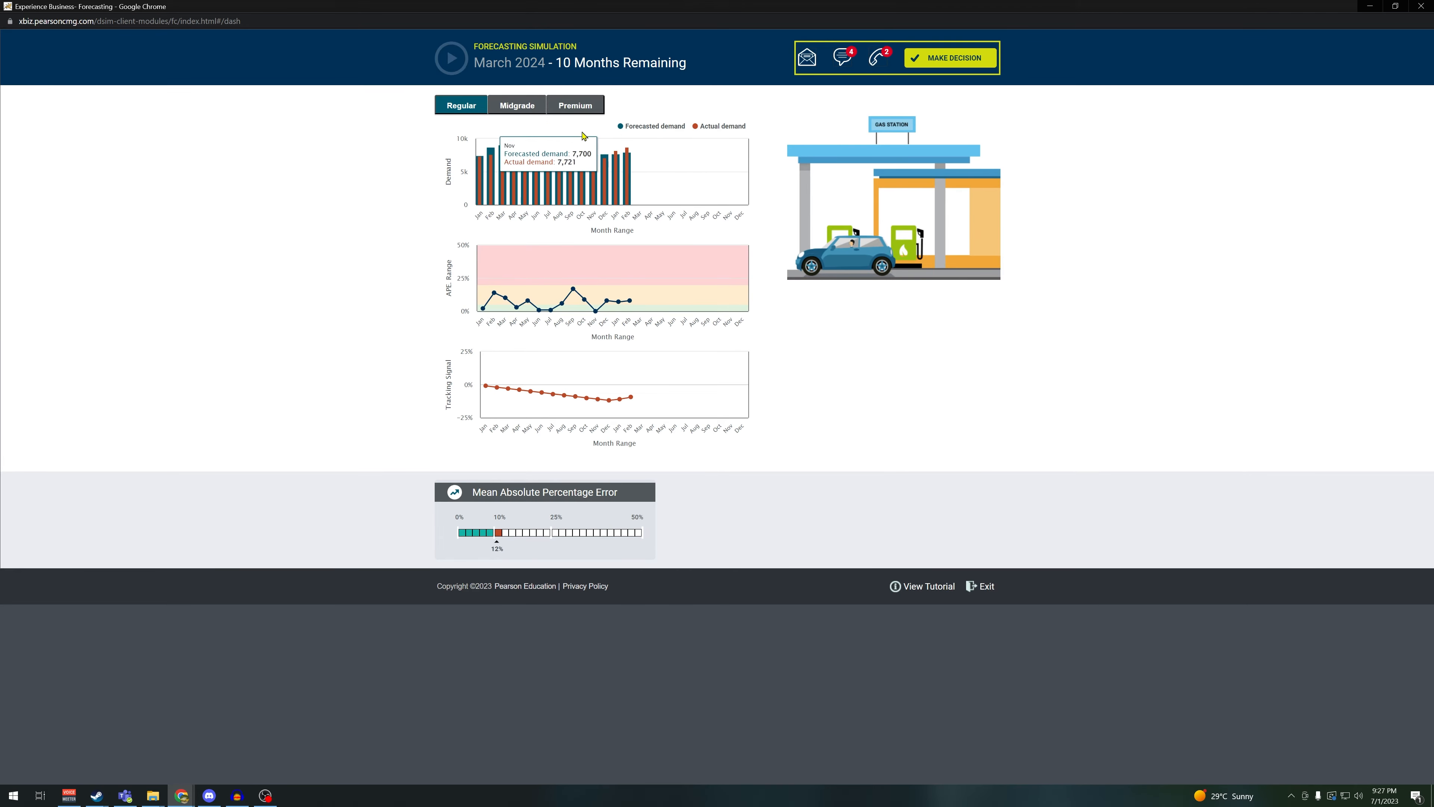
Submit the March 2024 forecast with Regular 8800, Midgrade 1675 and Premium 600 gallons
left_click(922, 59)
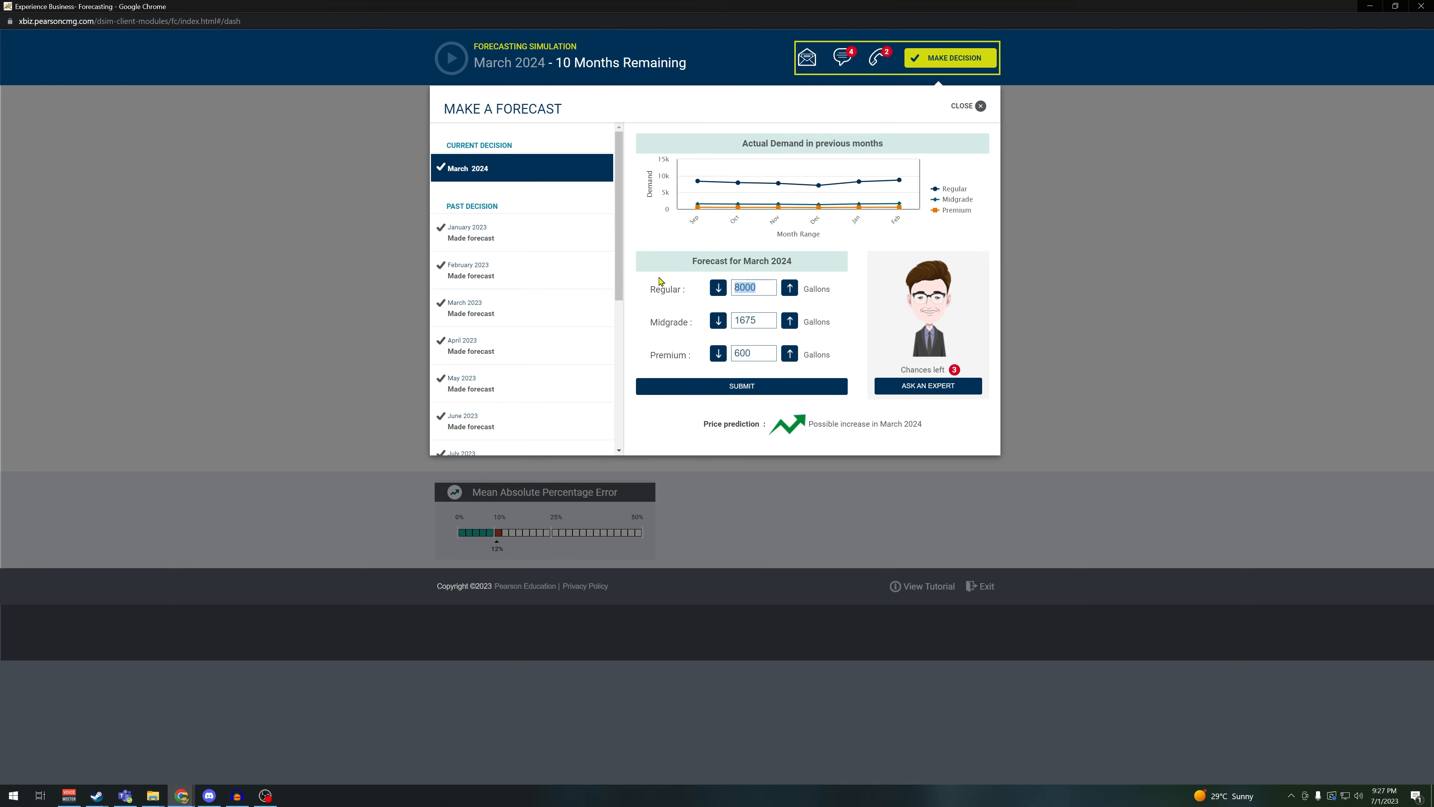
left_click(742, 386)
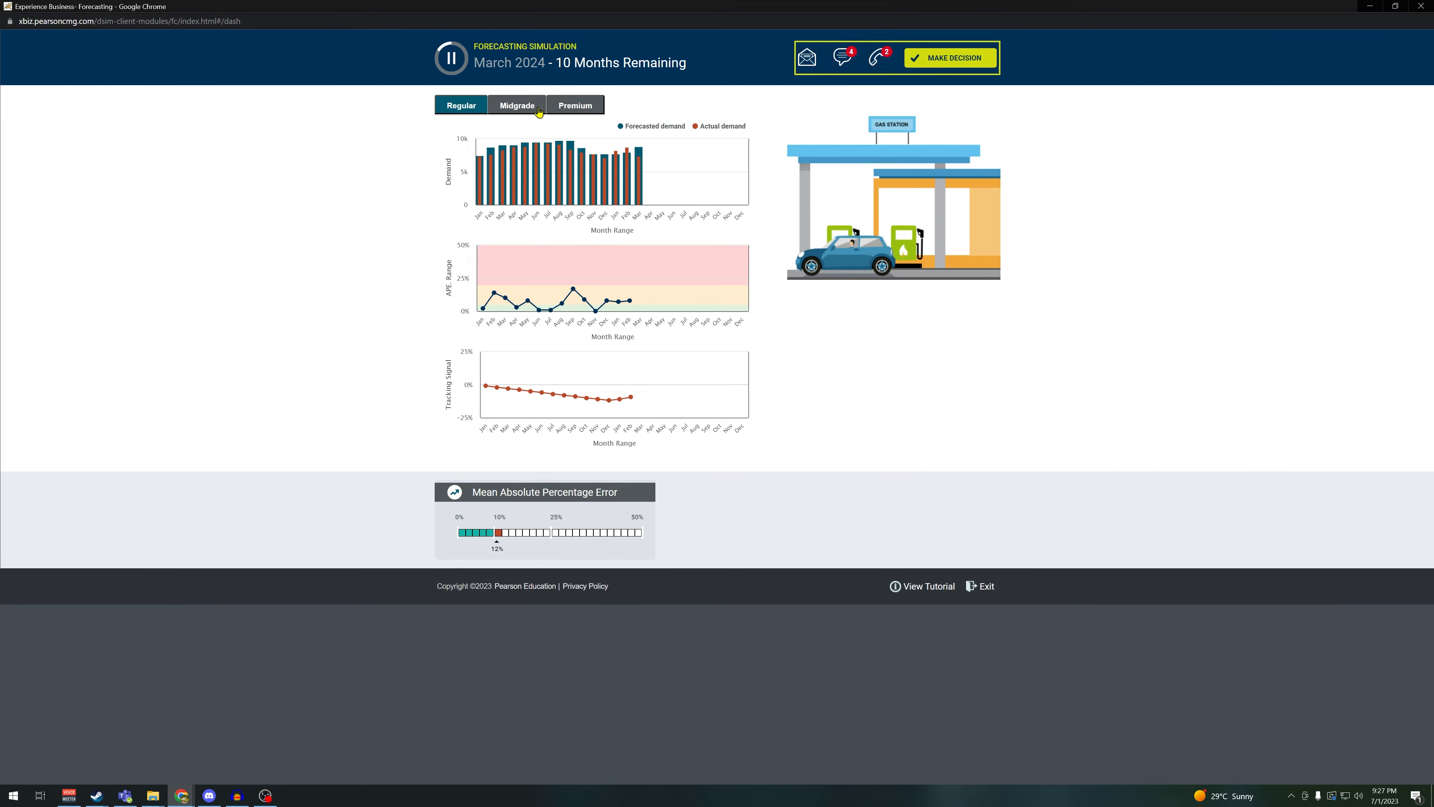
Submit the April 2024 forecast with Regular 9250, Midgrade 1750 and Premium 700 gallons
left_click_drag(762, 287, 703, 279)
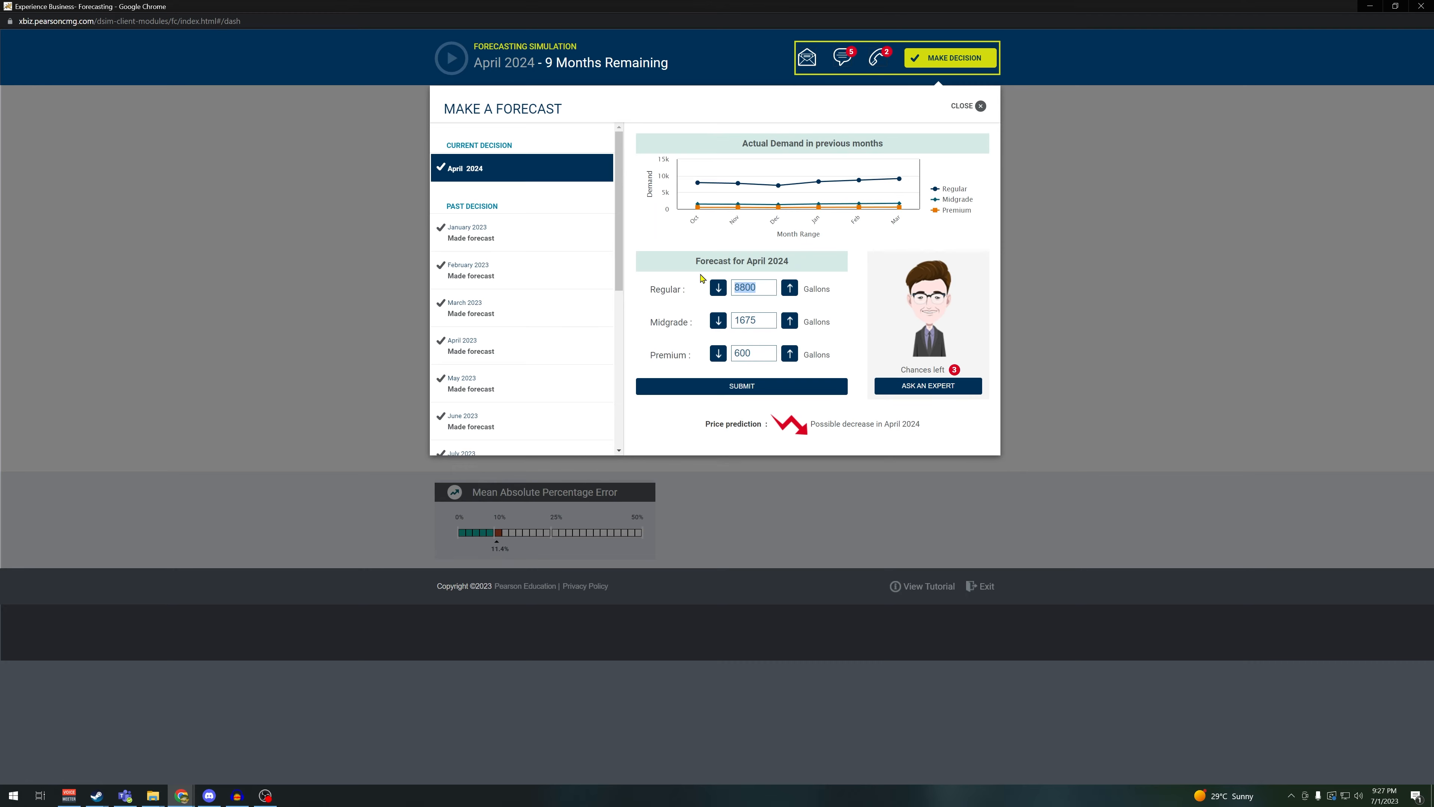
type("9250")
type("1")
left_click_drag(759, 321, 713, 353)
type("750700")
left_click(726, 387)
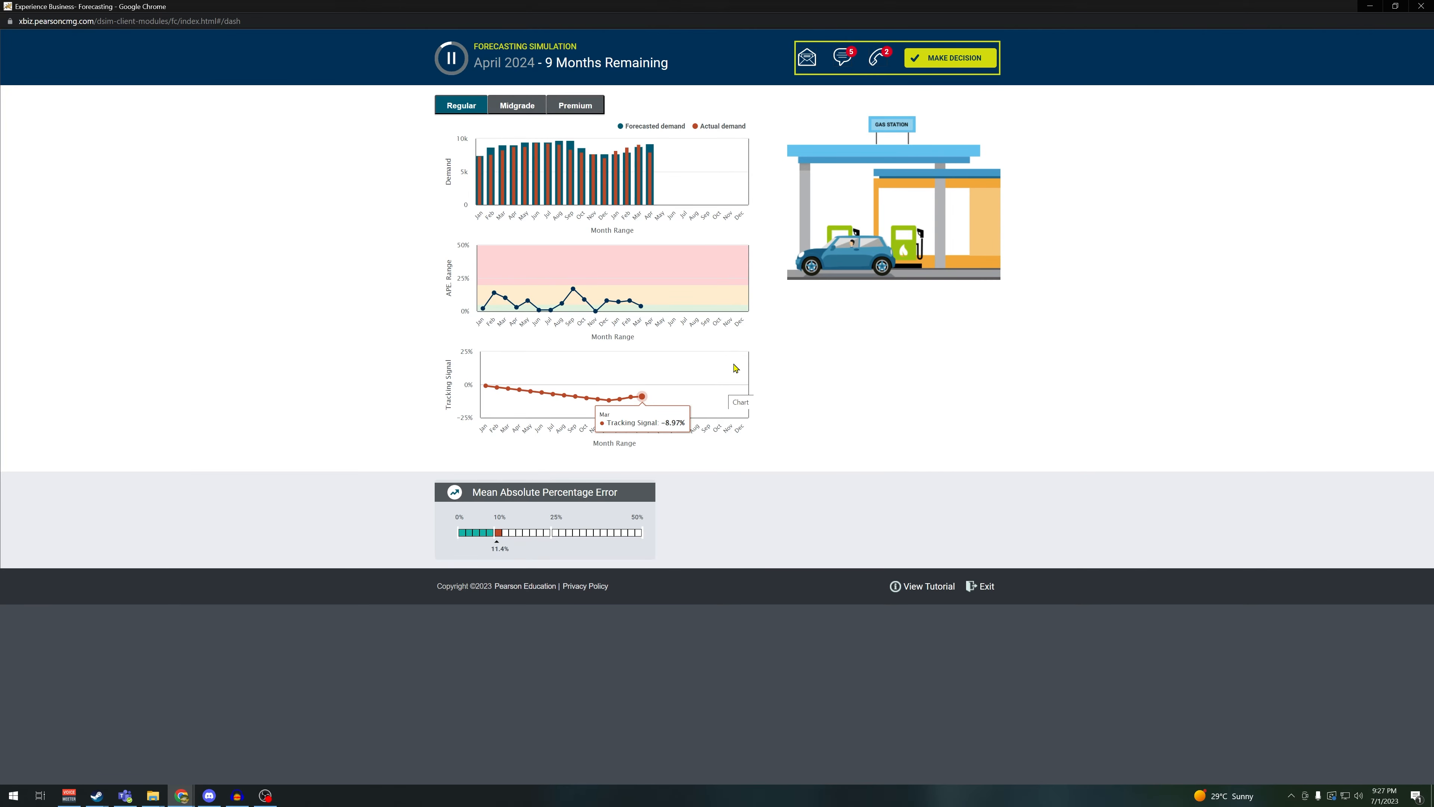
Compare the forecasted and actual April 2024 demand on the Midgrade, Premium and Regular charts
left_click(500, 107)
left_click(565, 106)
left_click(454, 106)
mouse_move(654, 152)
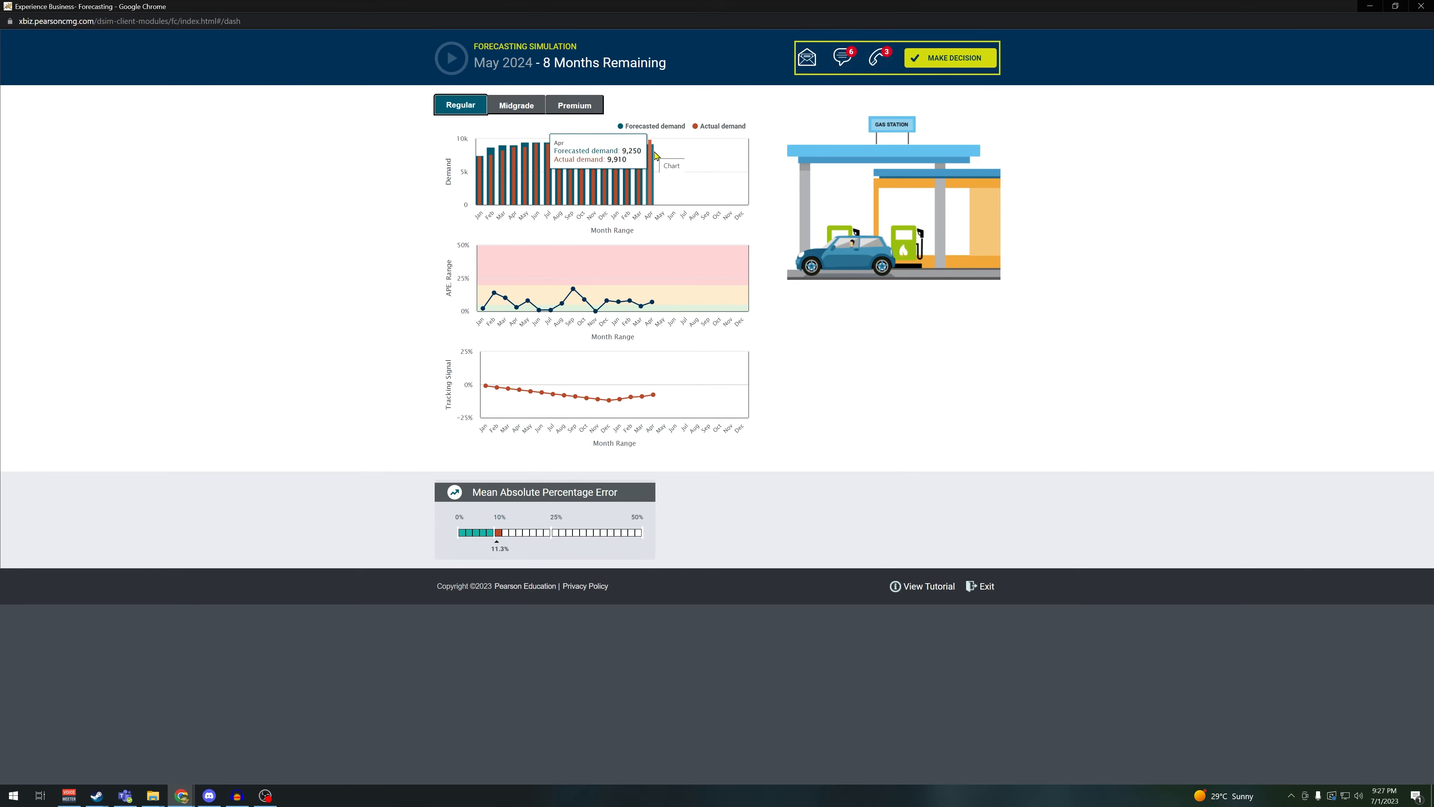
Submit the May 2024 forecast with Regular 9900, Midgrade 1900 and Premium 700 gallons
type("9900")
key("Tab")
type("1900")
key("Tab")
type("70")
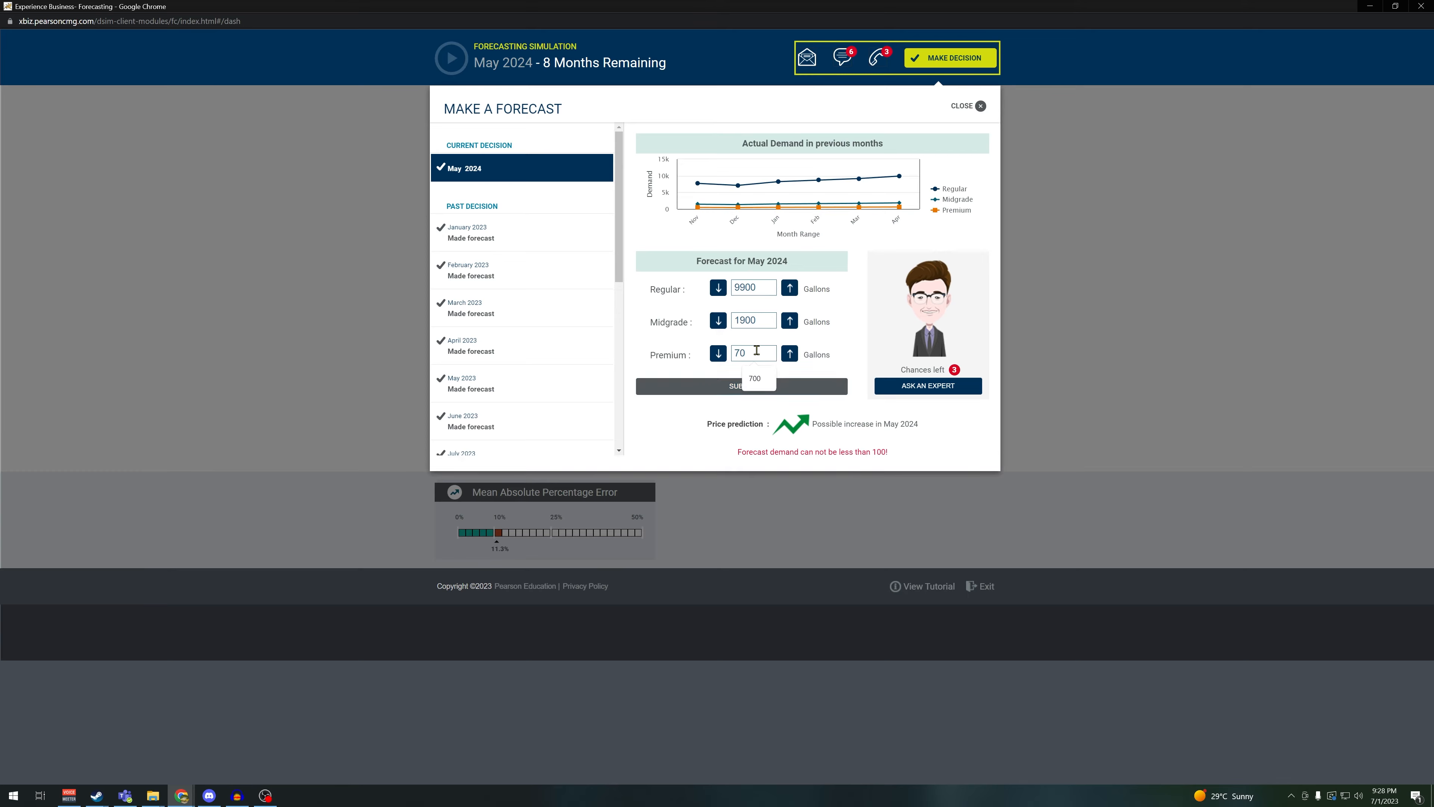
type("0")
left_click(768, 390)
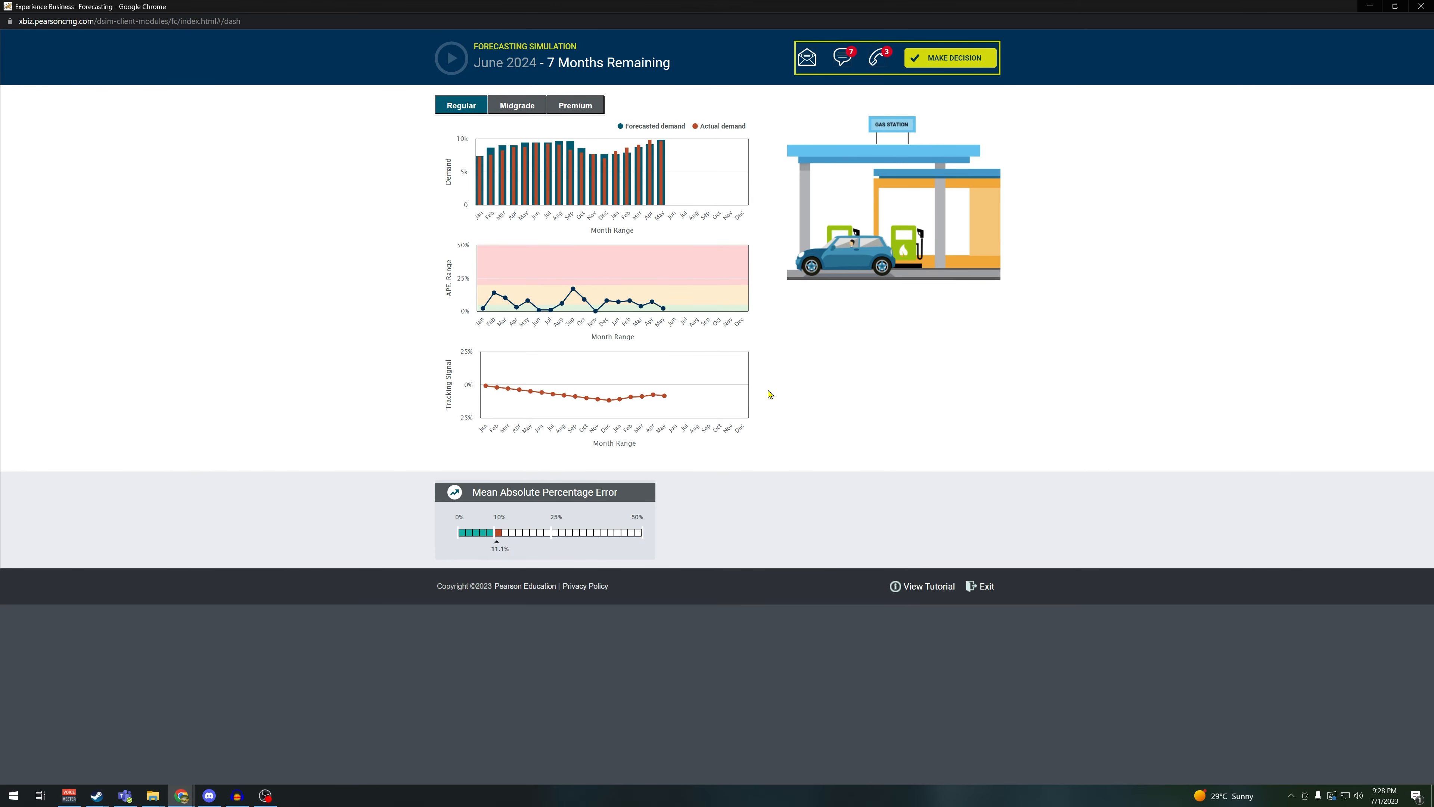
Submit the June 2024 forecast with Regular 9900, Midgrade 1900 and Premium 725 gallons
left_click(961, 63)
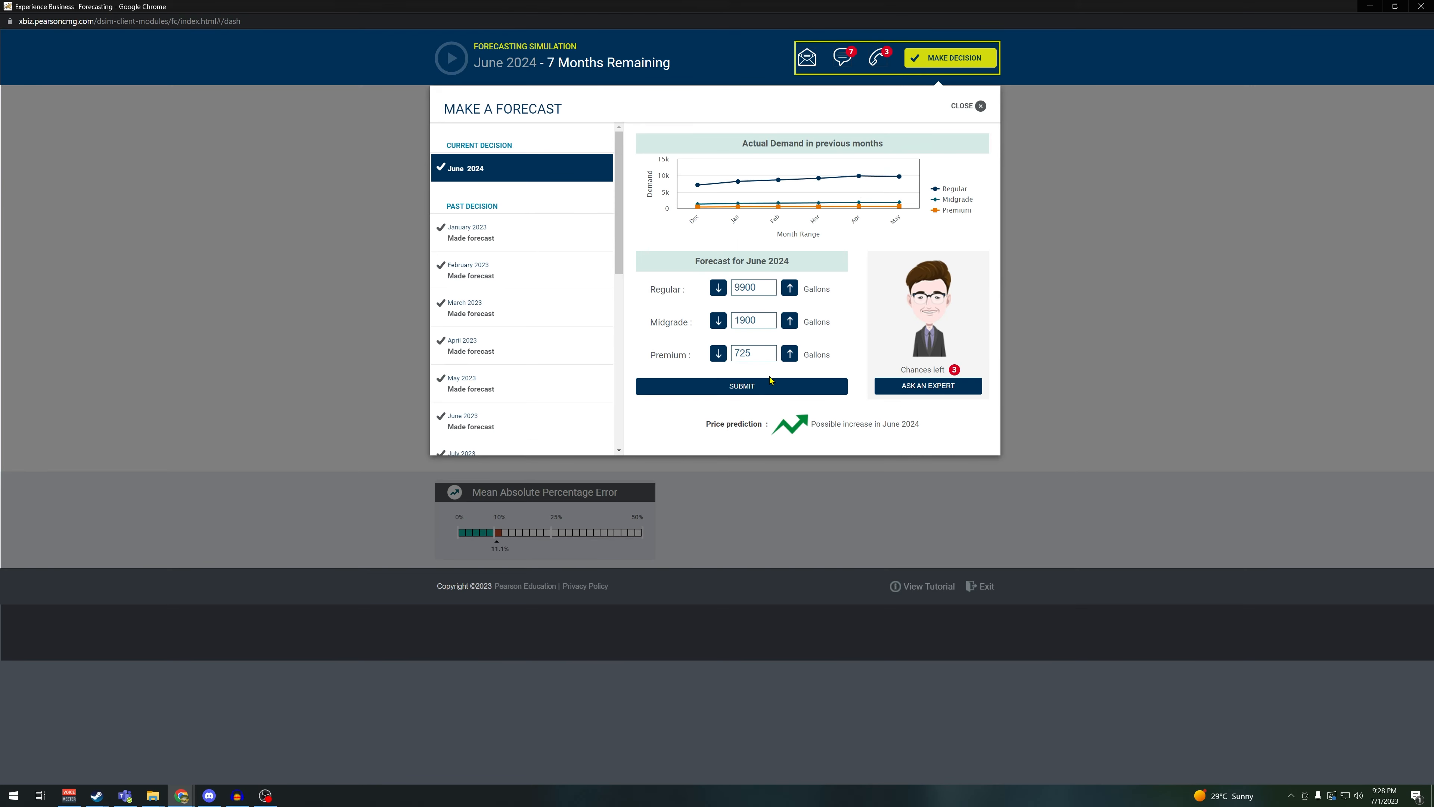
left_click(768, 387)
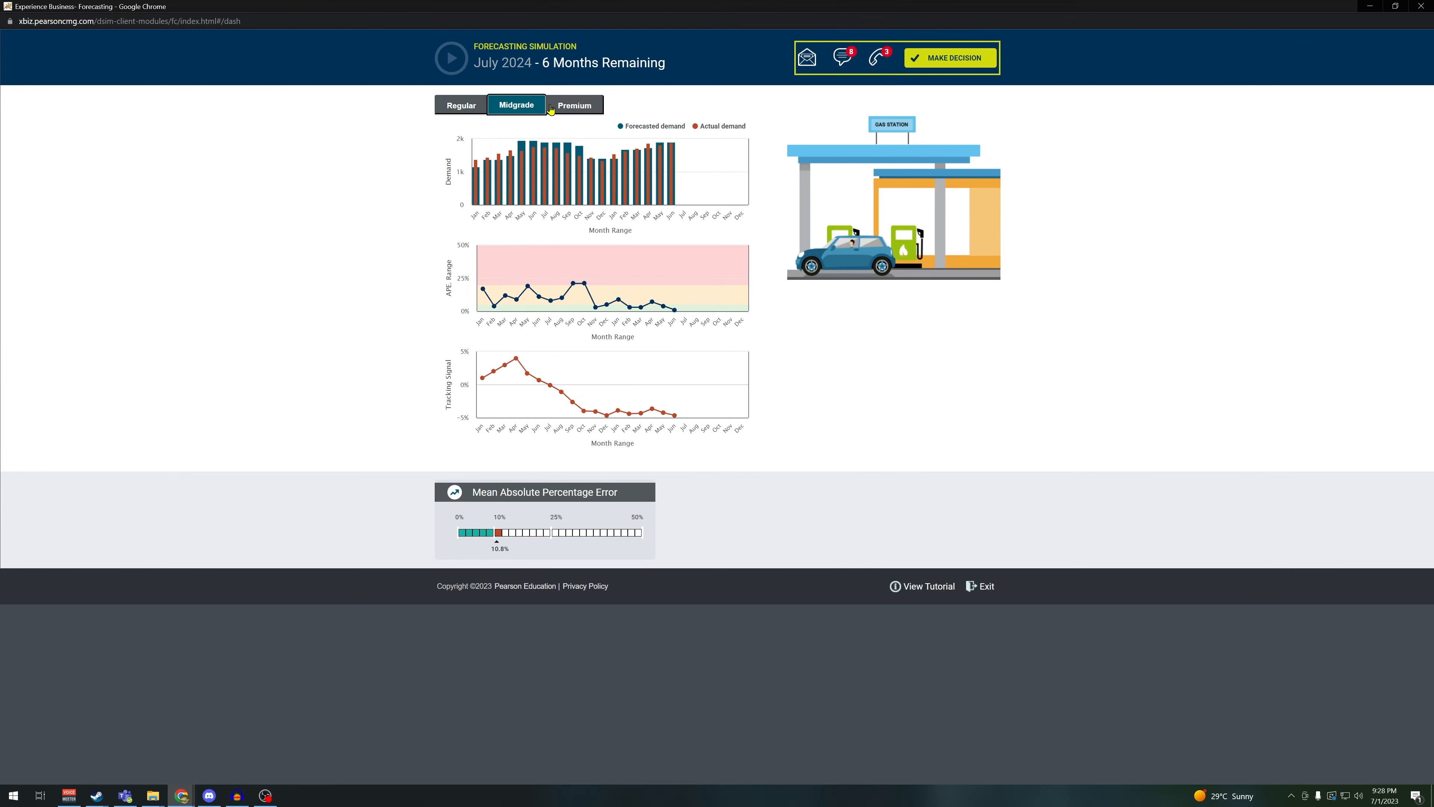
left_click(935, 59)
type("10500")
left_click_drag(762, 287, 680, 321)
type("2085")
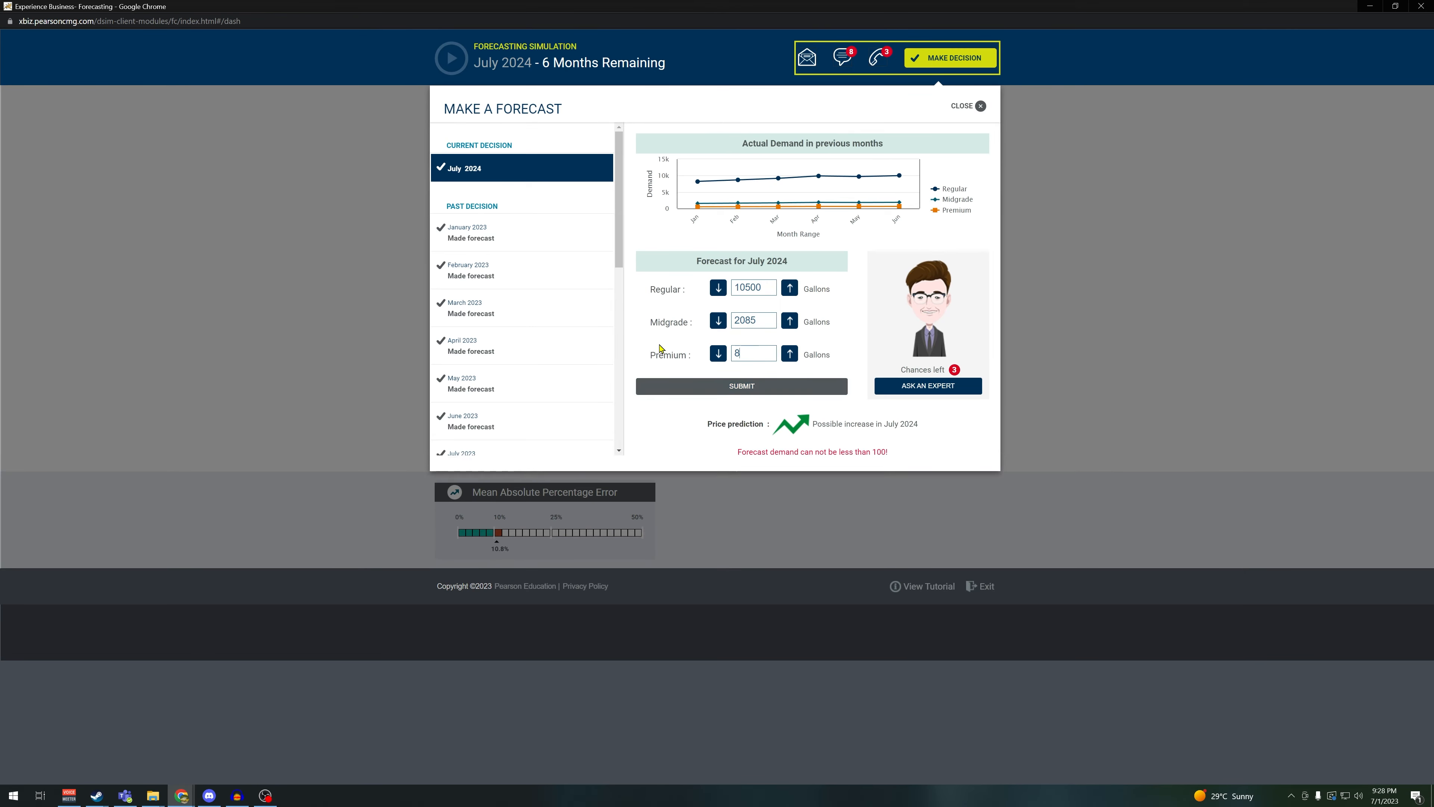
left_click(741, 386)
Submit the July 2024 forecast with Regular 9900 and Premium 680 gallons
left_click(907, 64)
left_click_drag(769, 351, 569, 349)
type("675")
left_click(695, 395)
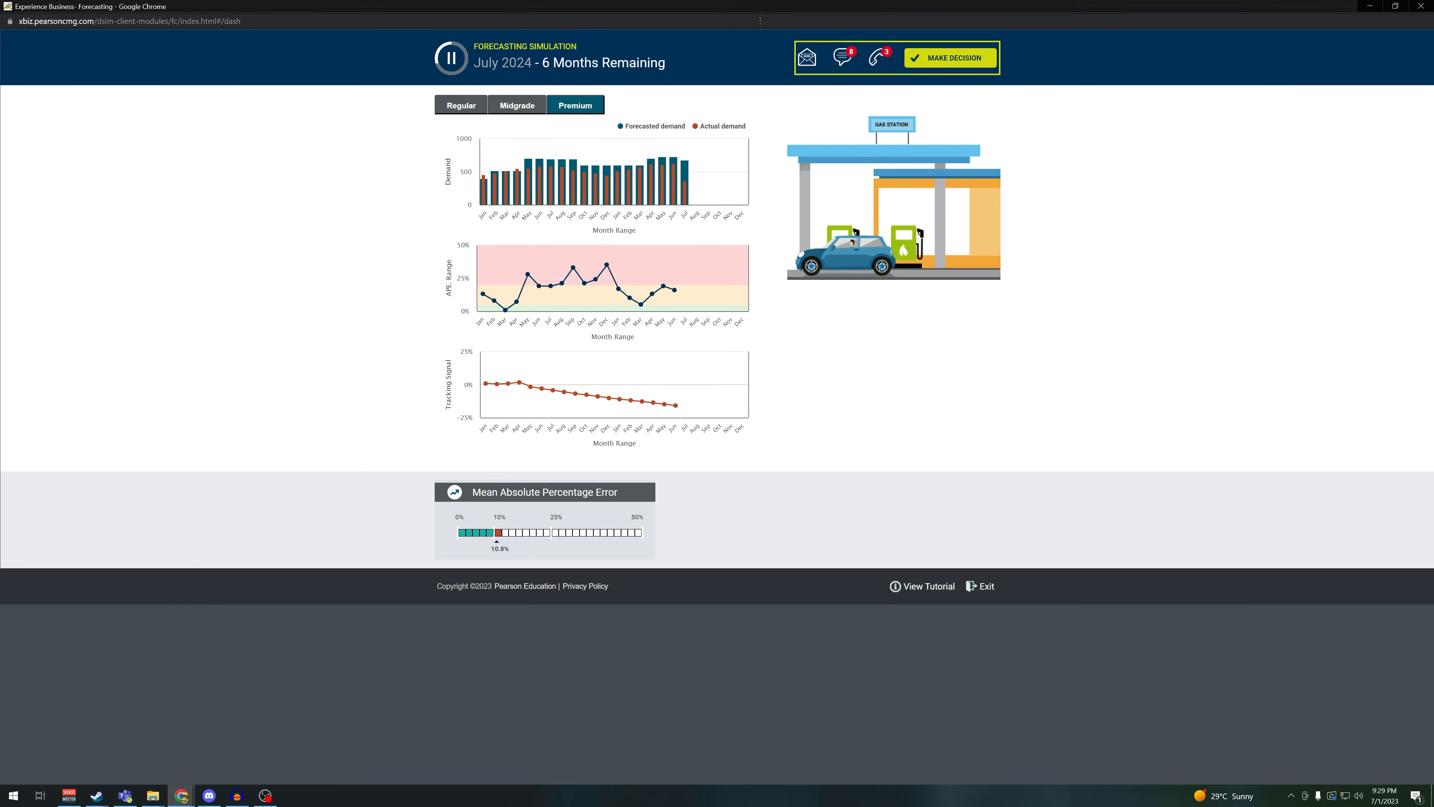
Check the Regular demand chart and submit the August 2024 forecast with Regular 10750, Midgrade 2065 and Premium 680 gallons
left_click(461, 105)
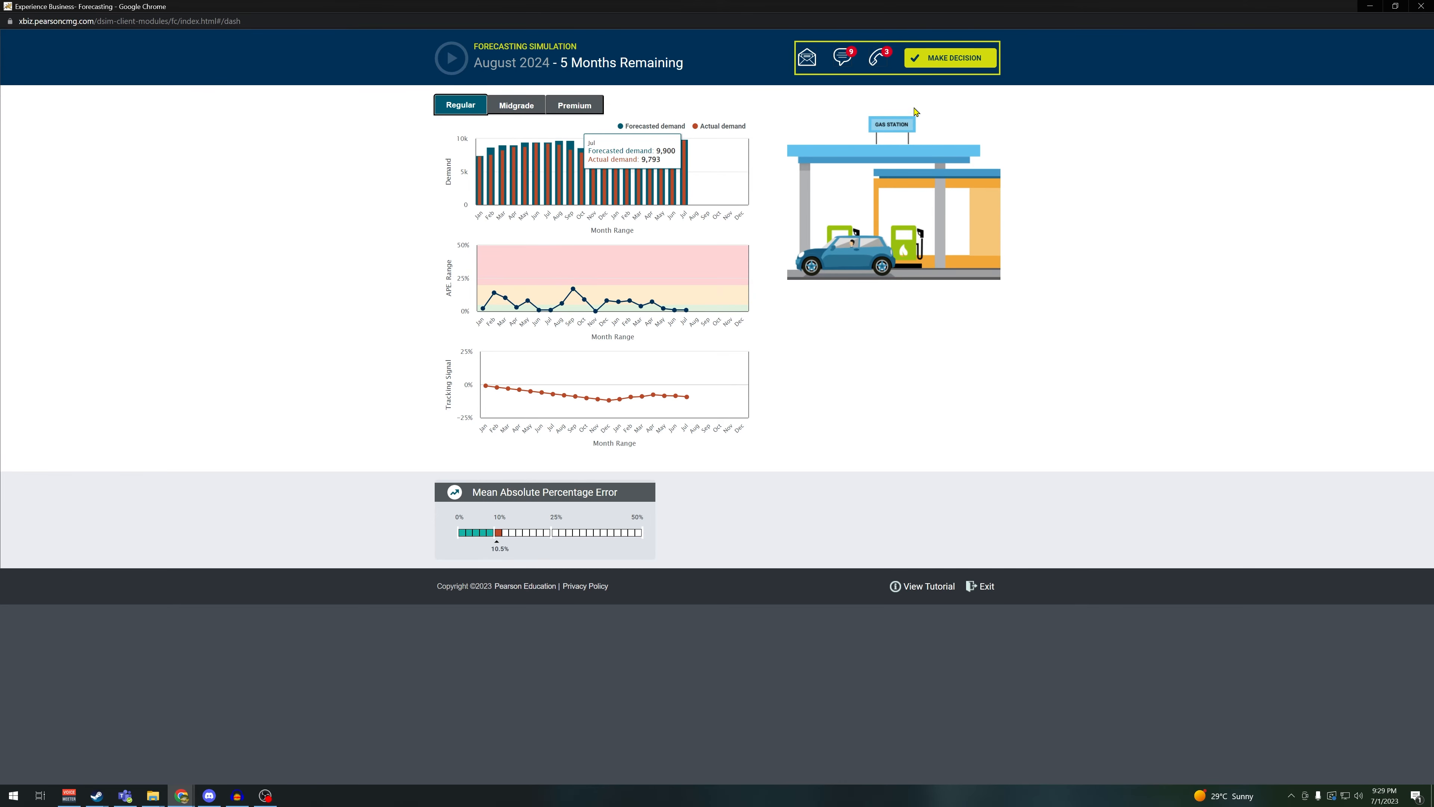
left_click(955, 62)
type("10750")
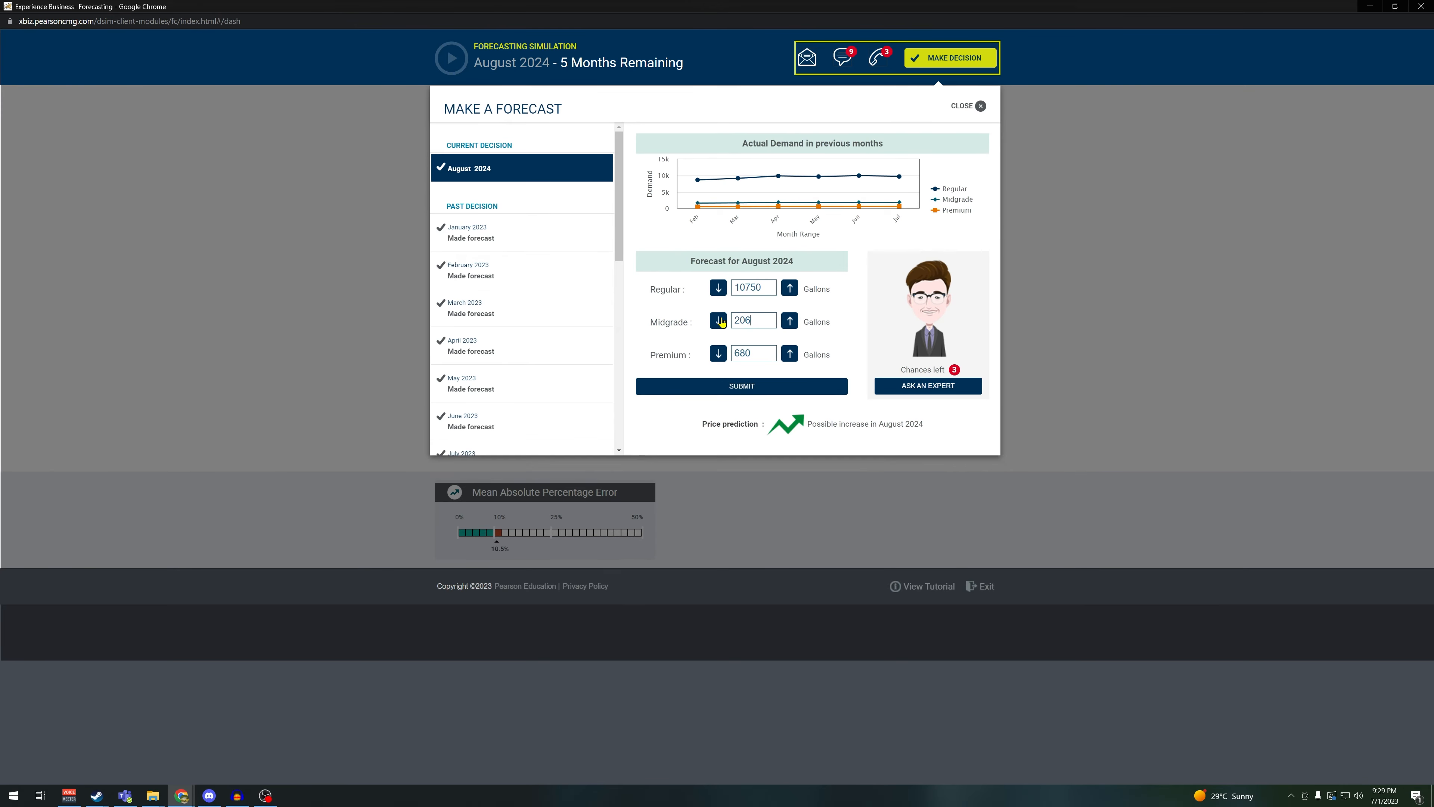
left_click(768, 387)
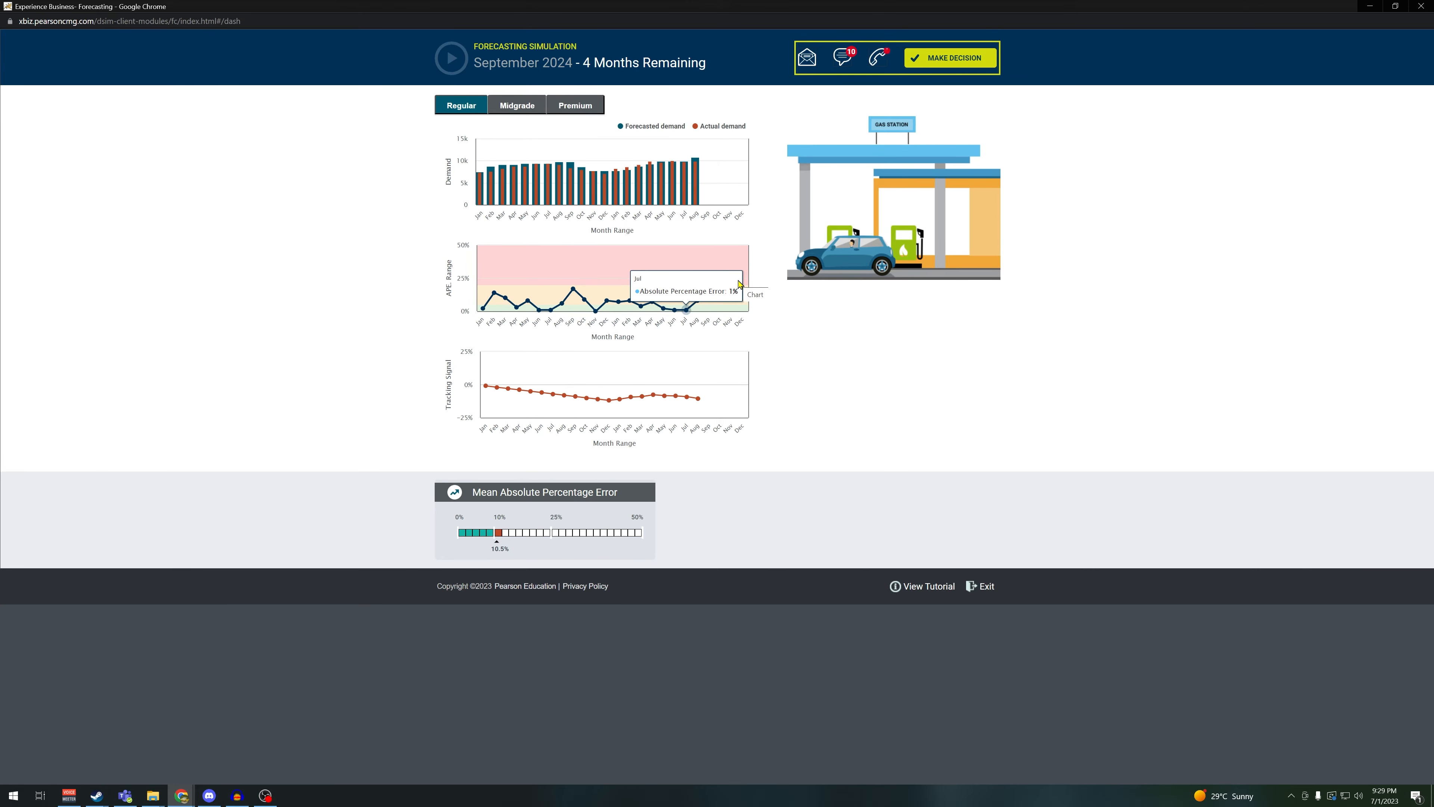
Check the Midgrade and Premium charts and submit the September 2024 forecast with Regular 9200, Midgrade 1800 and Premium 680 gallons
left_click(518, 105)
left_click(575, 105)
left_click(940, 62)
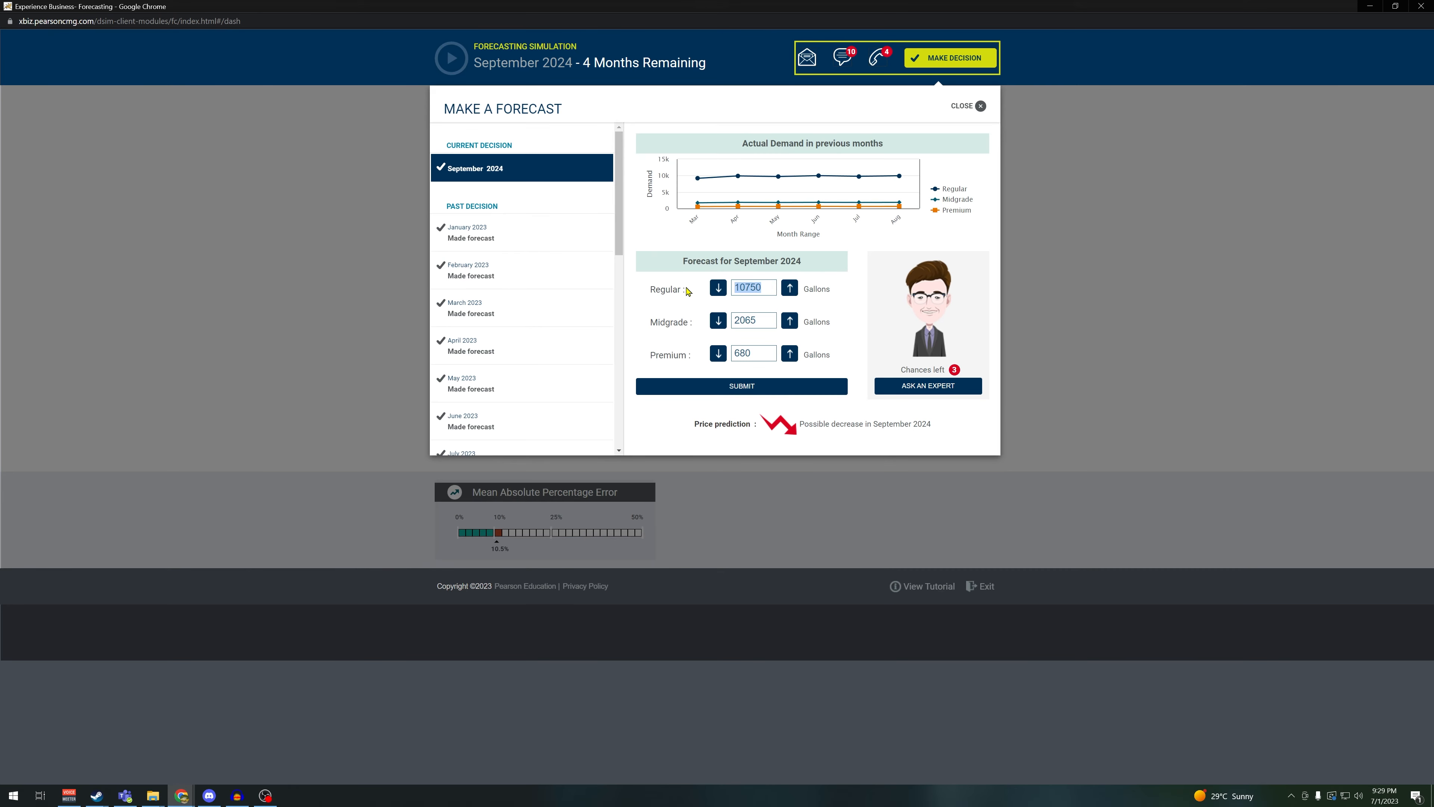
left_click(760, 386)
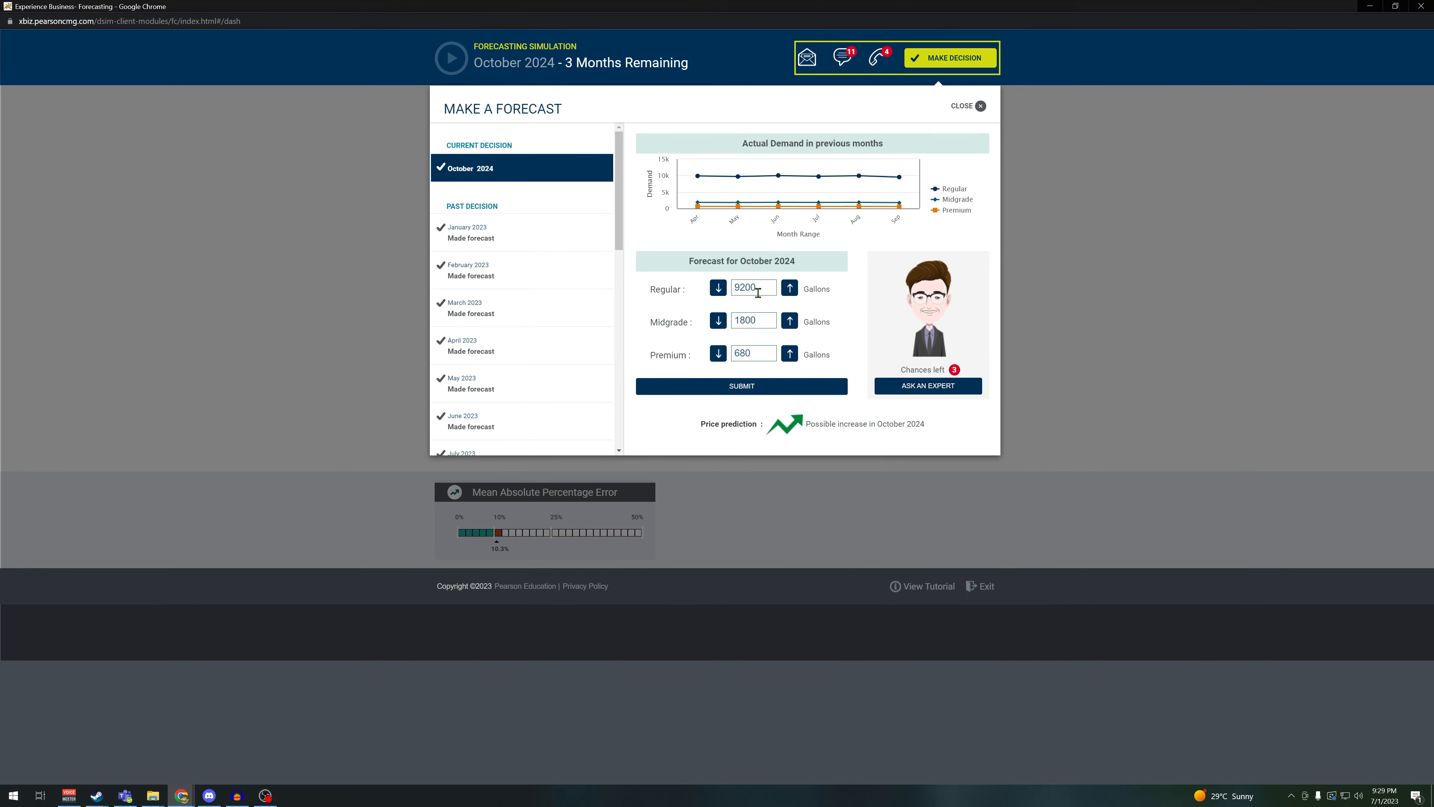
Submit the October and November 2024 forecasts, each with Regular 9450, Midgrade 1800 and Premium 680 gallons
left_click(974, 111)
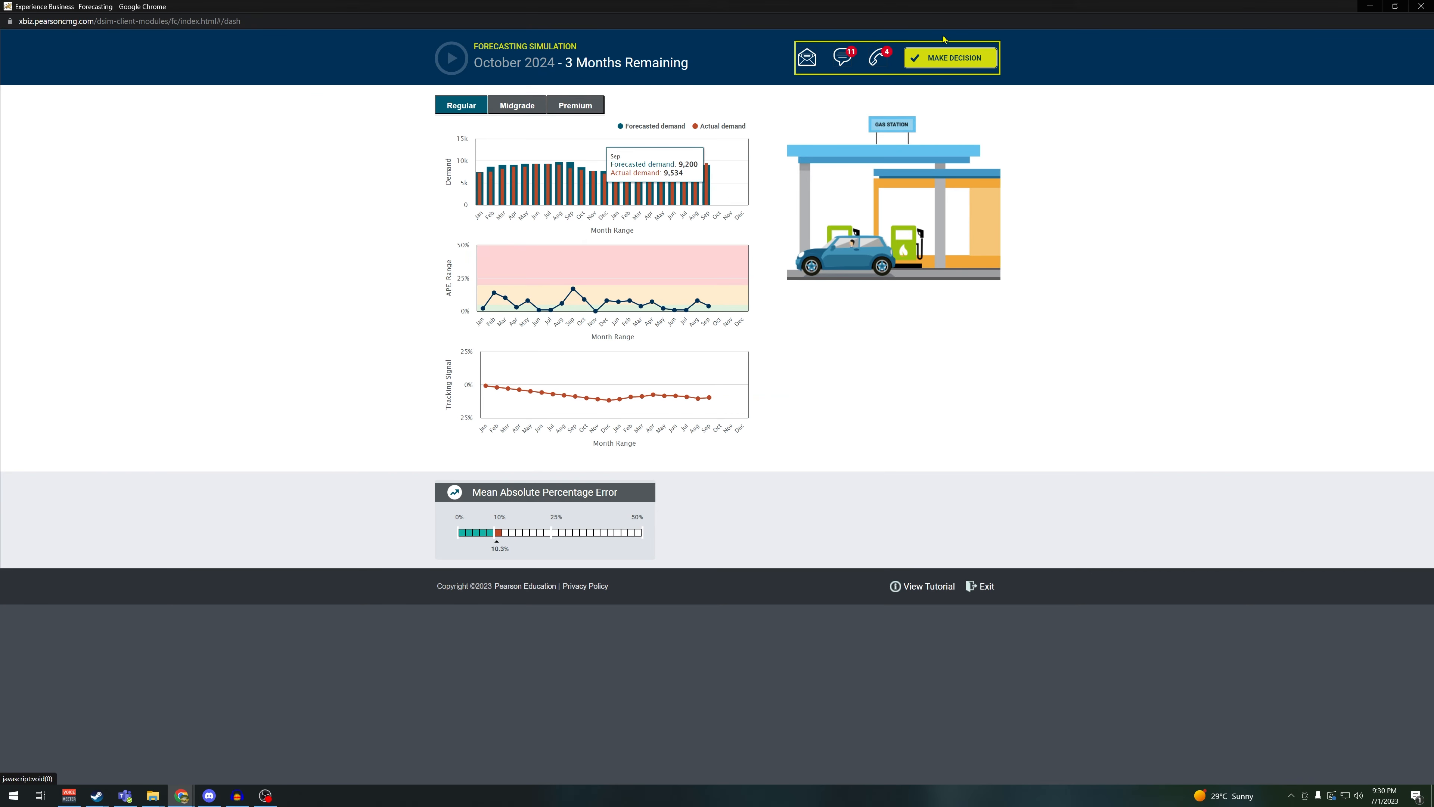
left_click(928, 60)
left_click_drag(767, 282, 684, 277)
type("9")
left_click(757, 373)
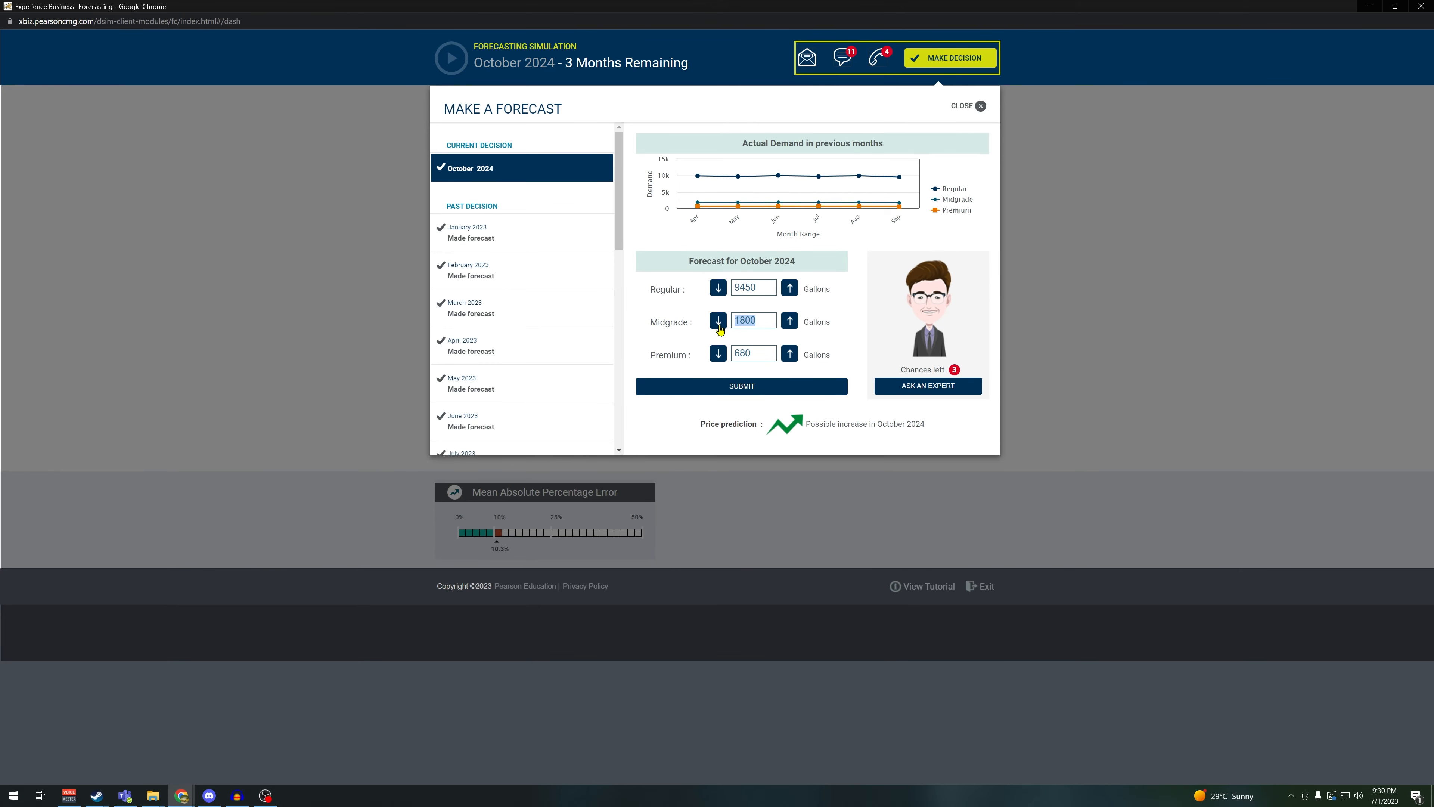
key("Return")
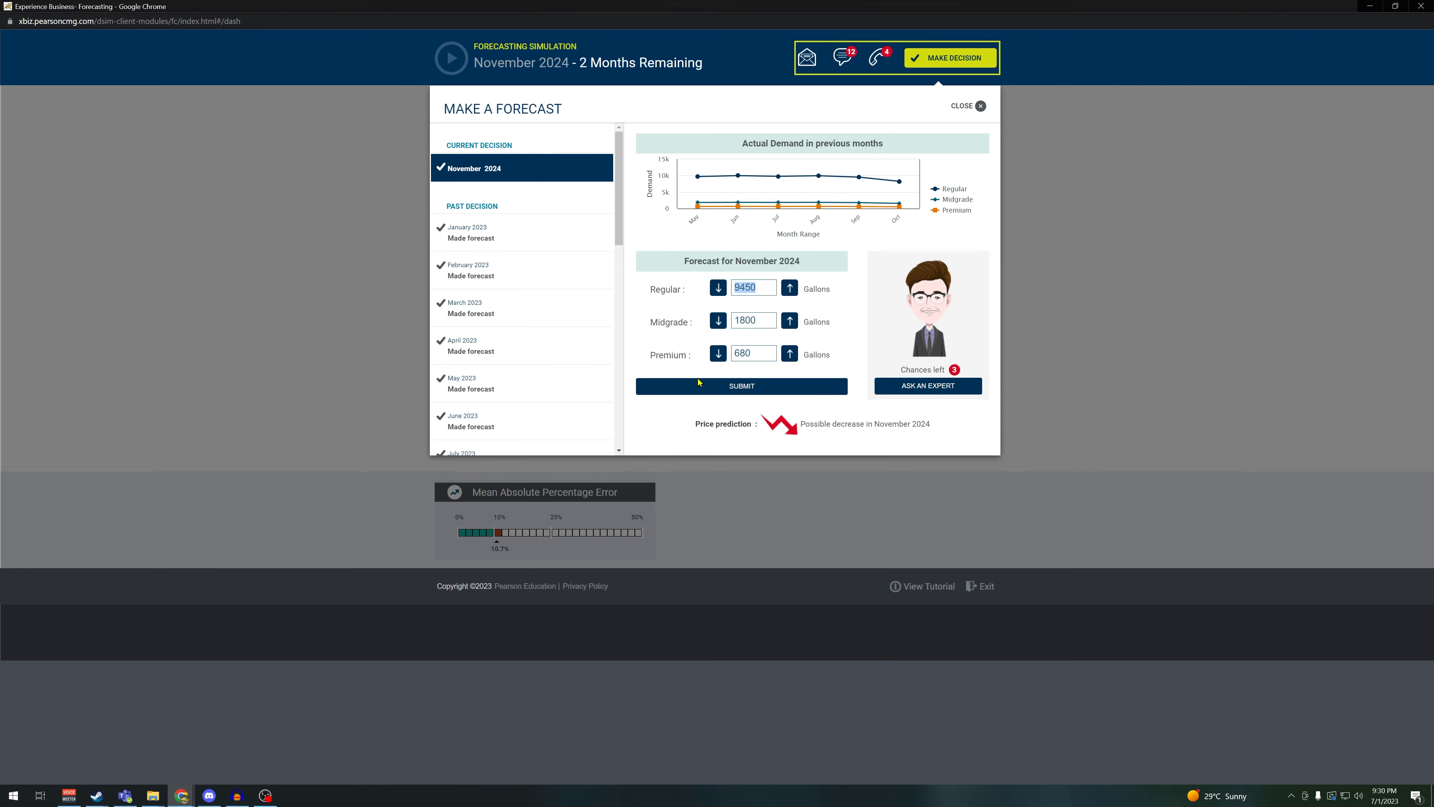
left_click(698, 382)
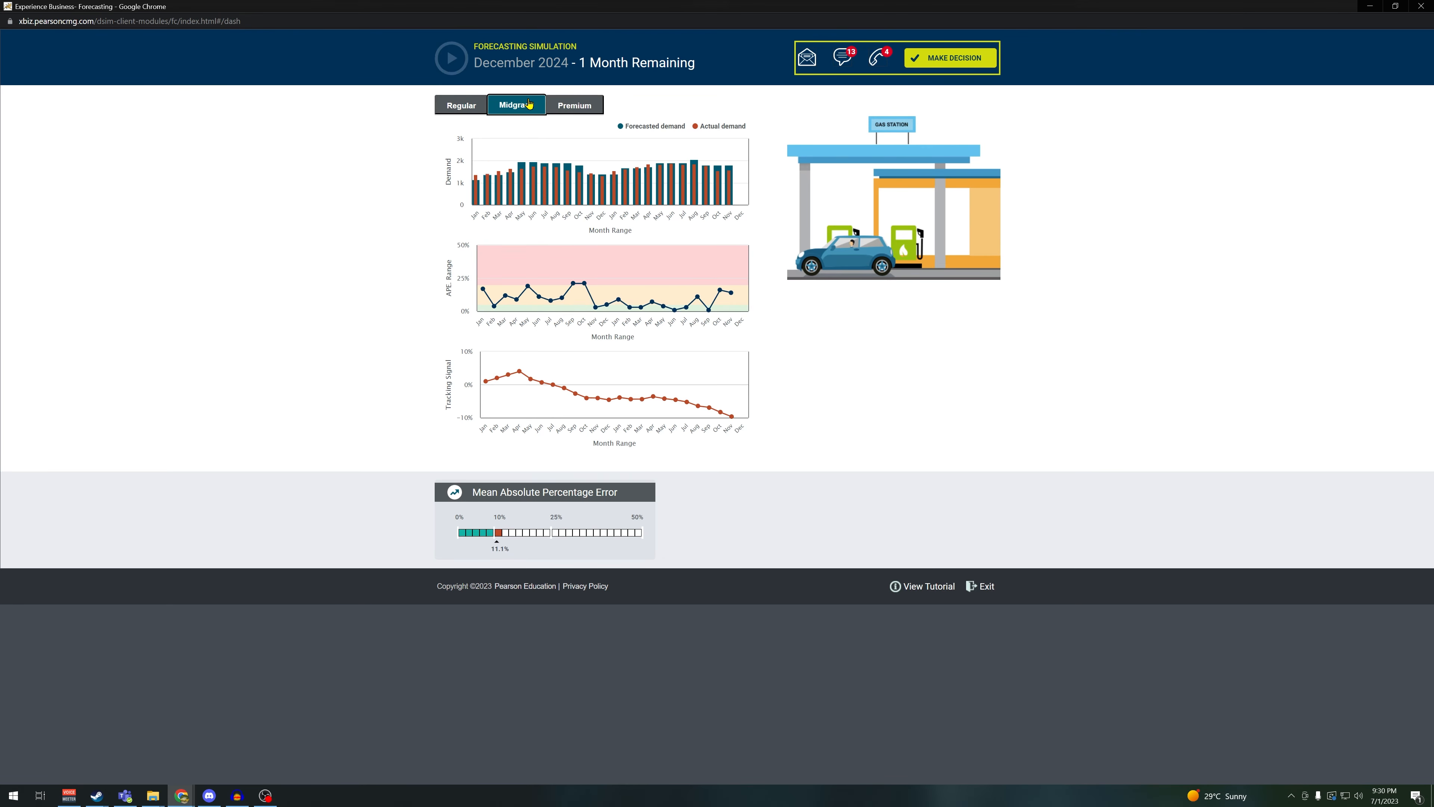
Submit the December 2024 forecast with Regular 9279, Midgrade 1655 and Premium 600 gallons
type("9279")
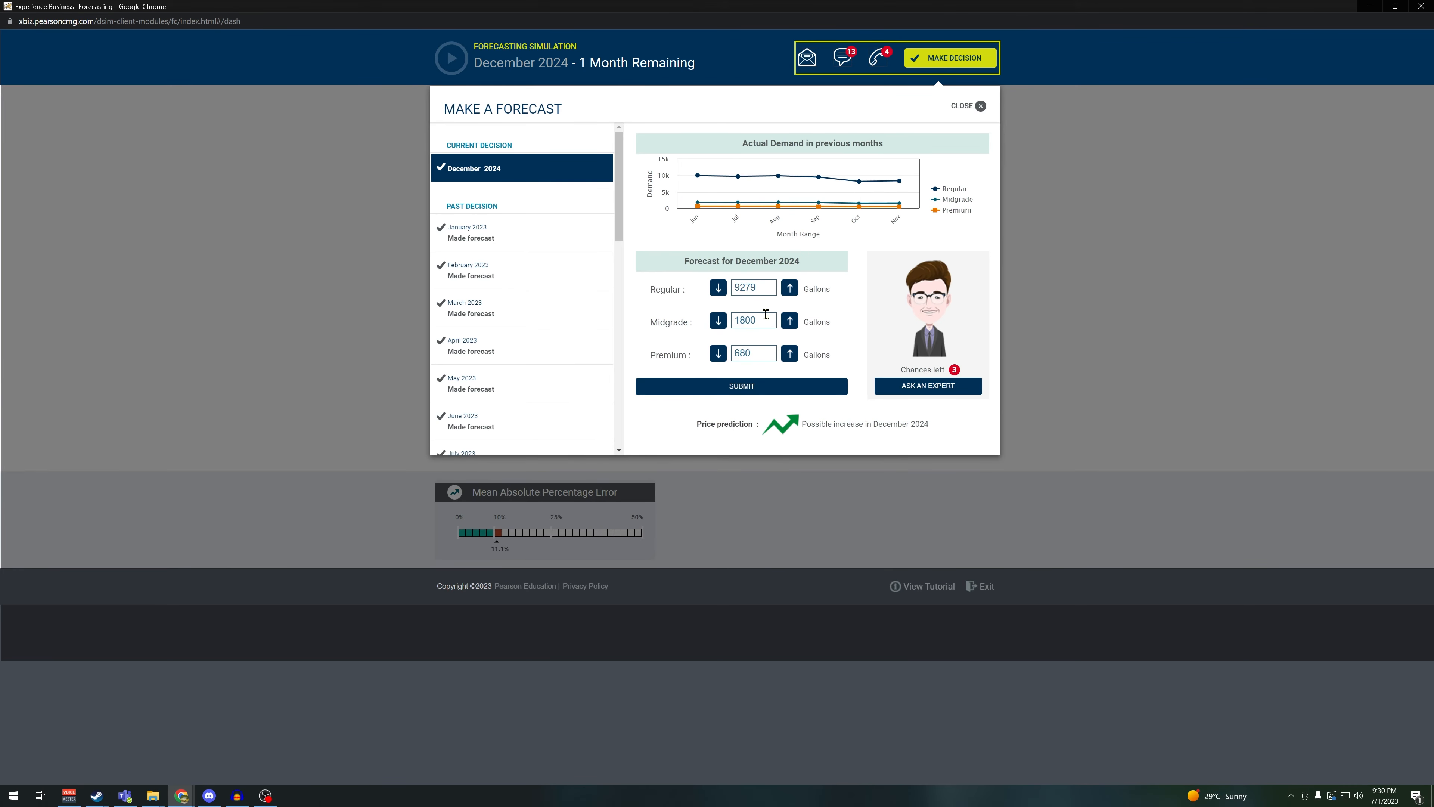
key("Tab")
type("1655")
key("Tab")
type("600")
left_click(748, 388)
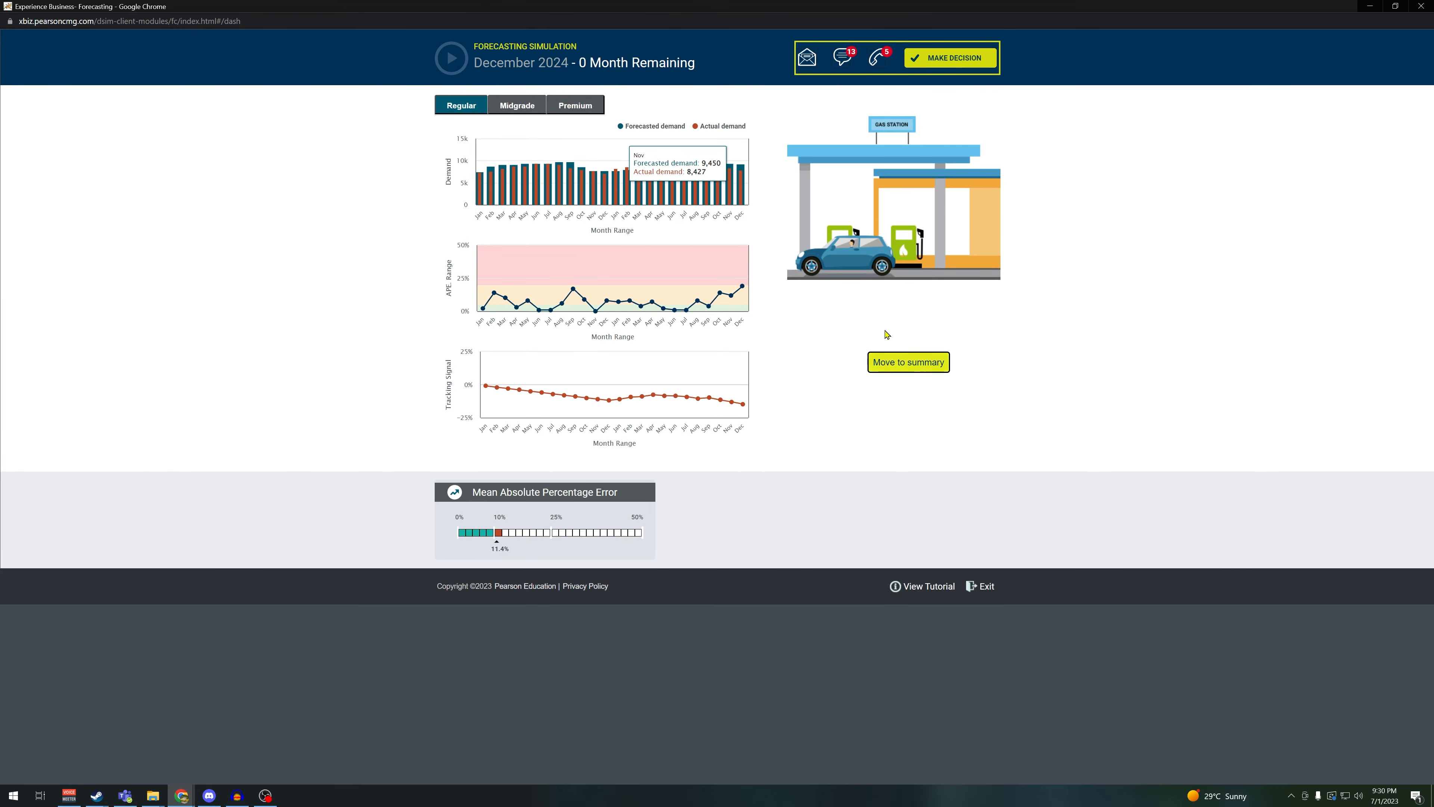
Open the simulation summary and review the general feedback, demand analysis and forecasting analysis for all three gasoline types
left_click(899, 362)
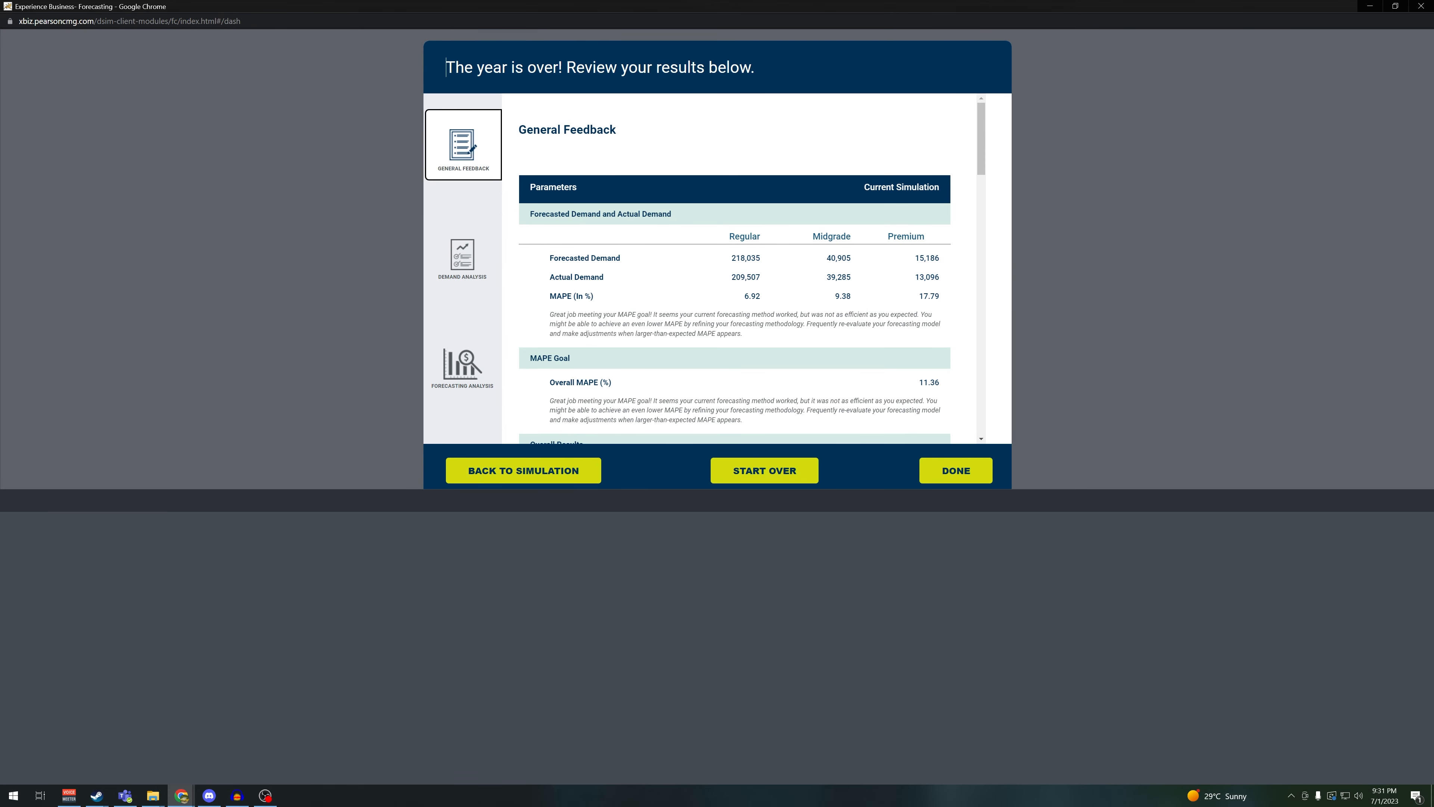
scroll(873, 266, "down", 5)
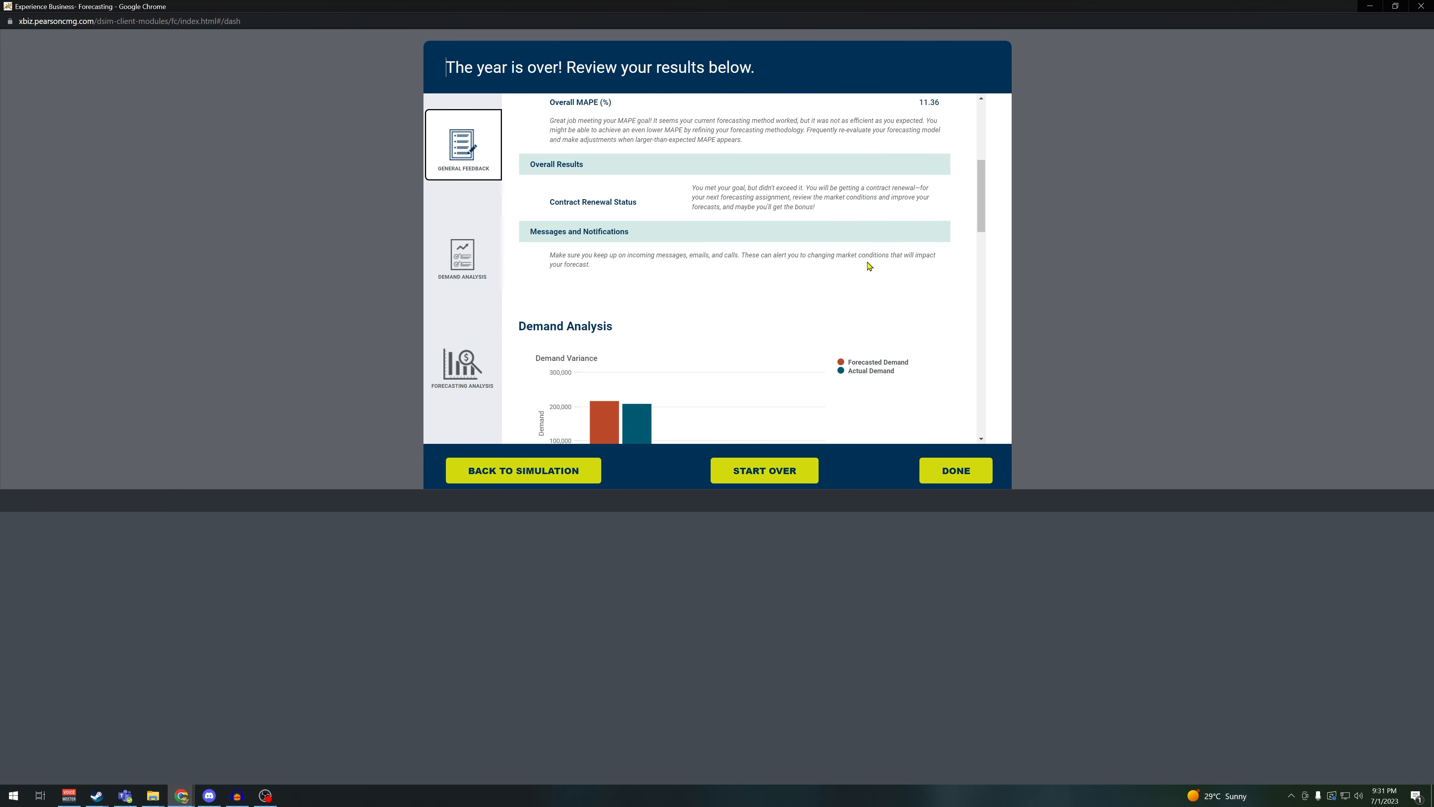
scroll(859, 267, "down", 5)
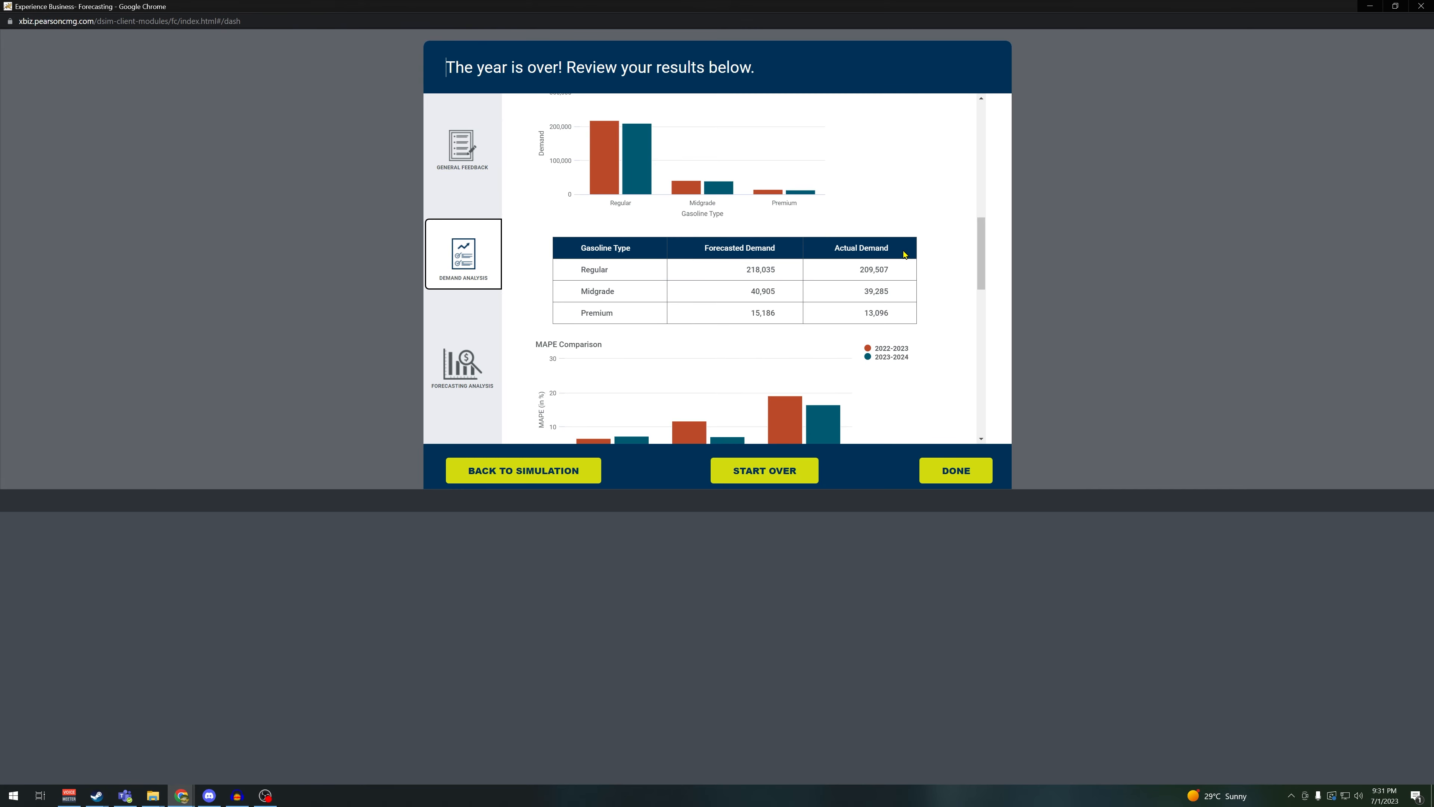
scroll(904, 254, "down", 8)
scroll(904, 254, "down", 5)
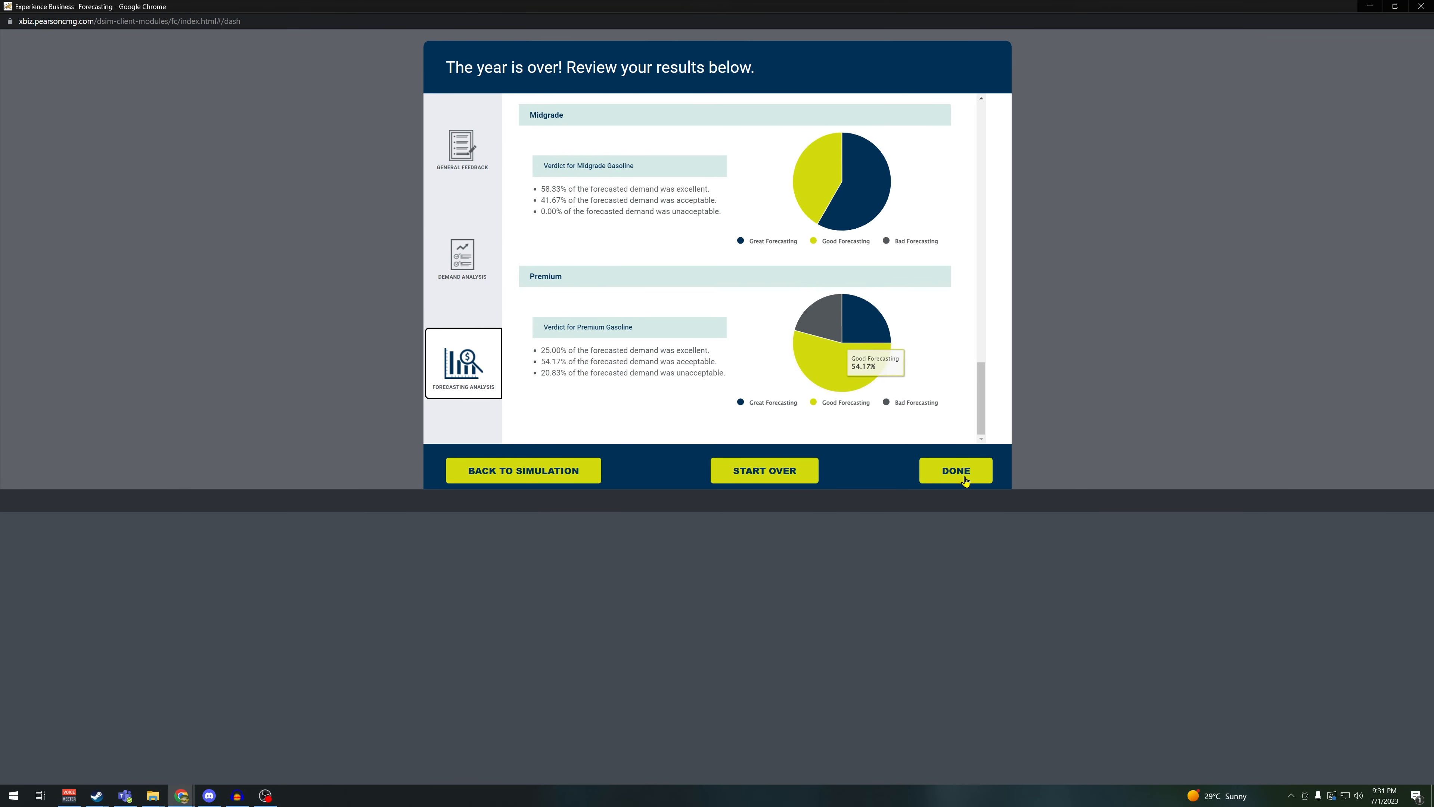
scroll(949, 260, "up", 20)
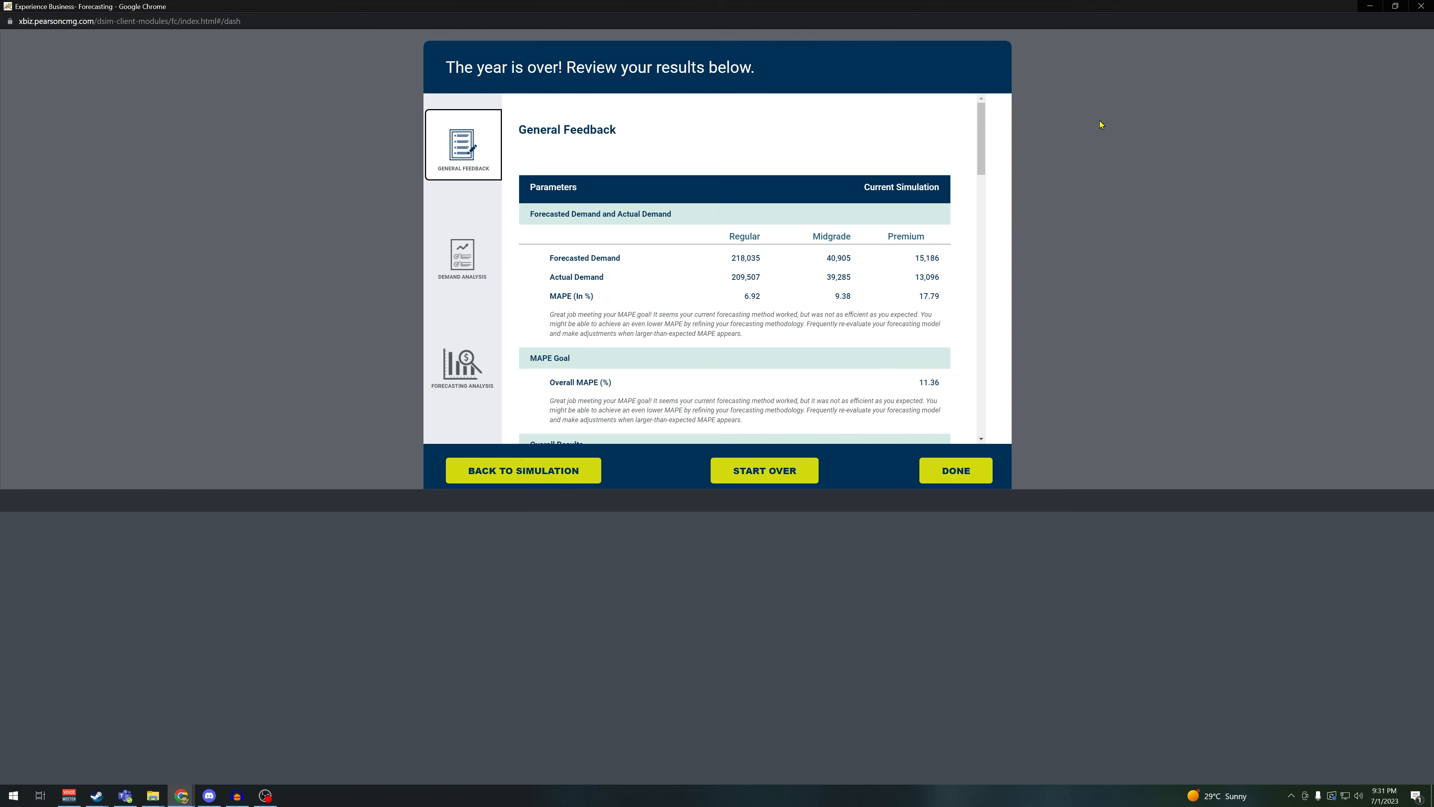
key("Tab")
key("Tab")
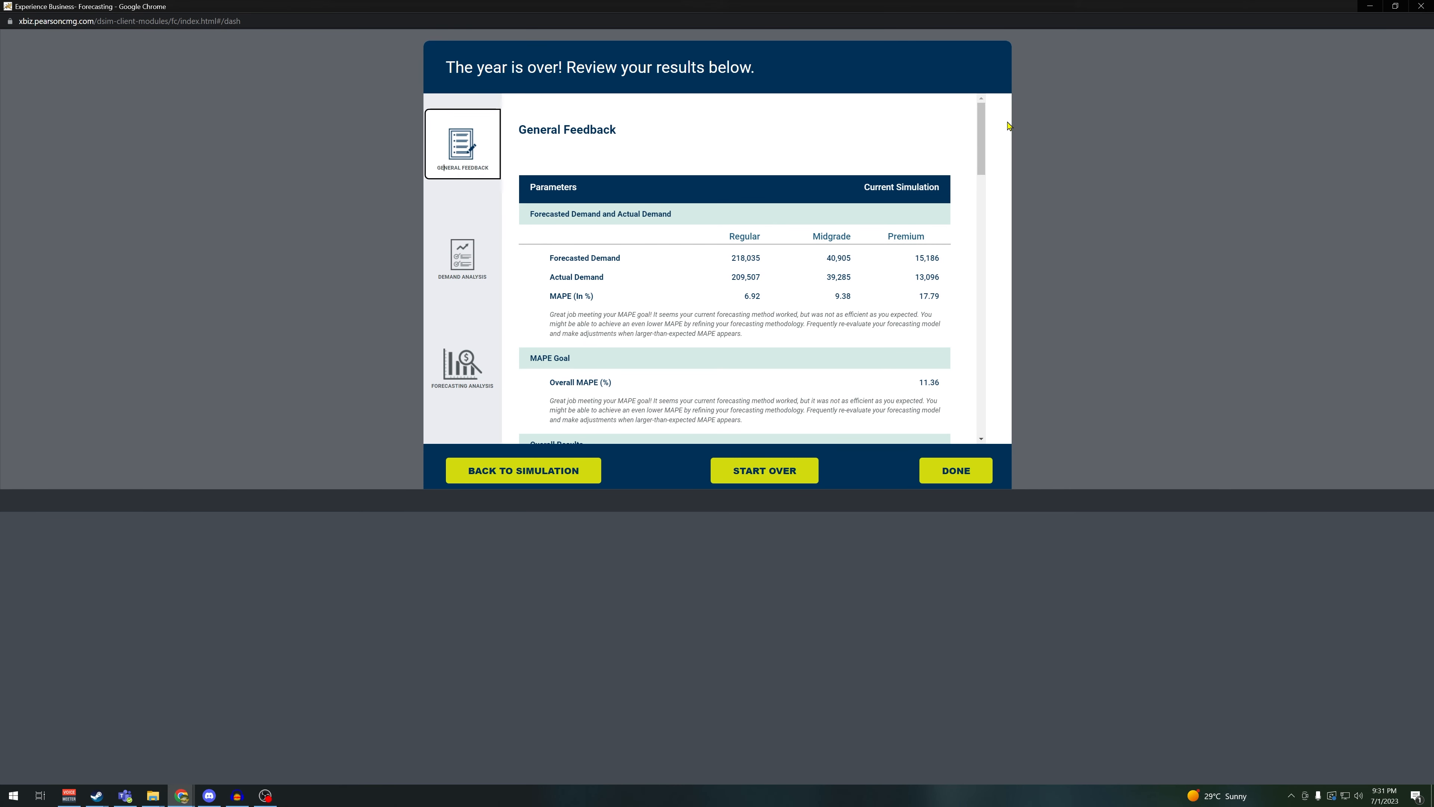